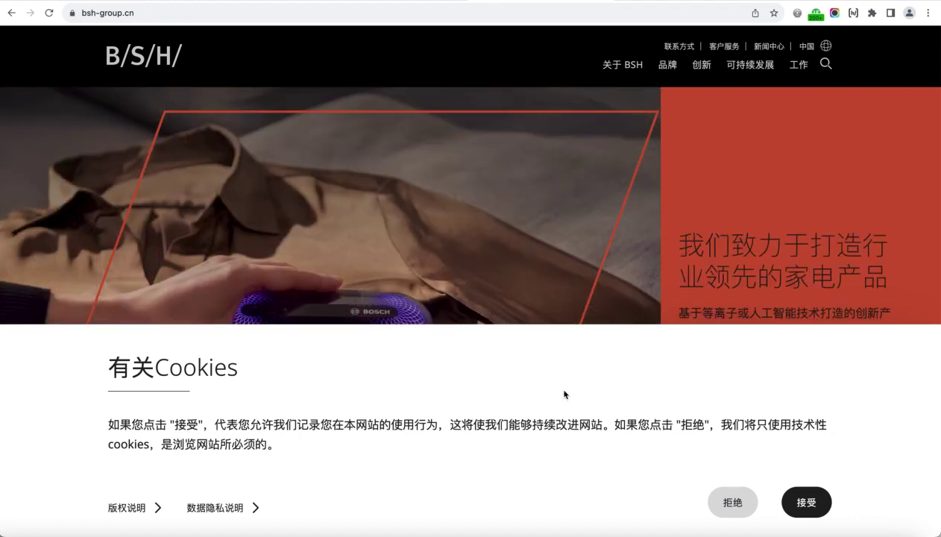
Accept the cookies on the Chinese and location-selection pages, and choose 中国大陆 as the site location.
click(802, 501)
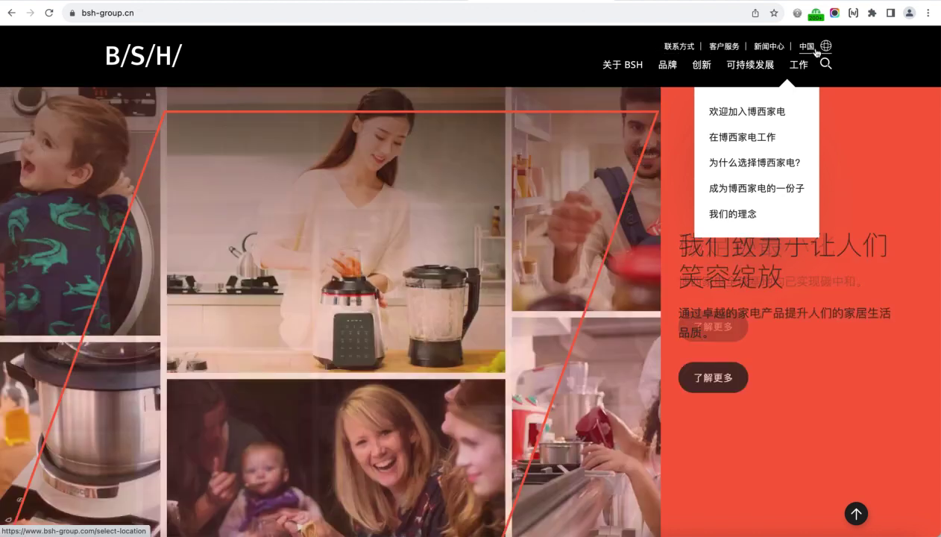
click(816, 52)
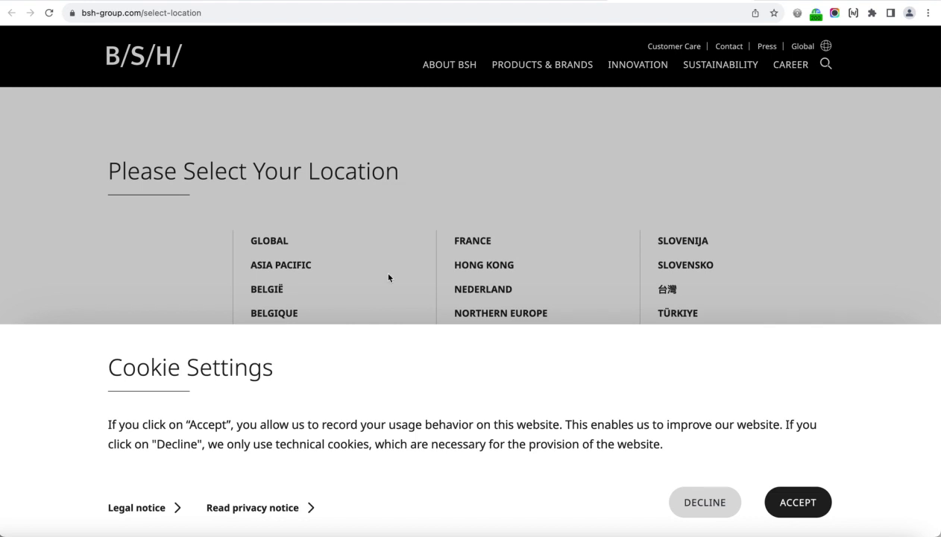
click(805, 509)
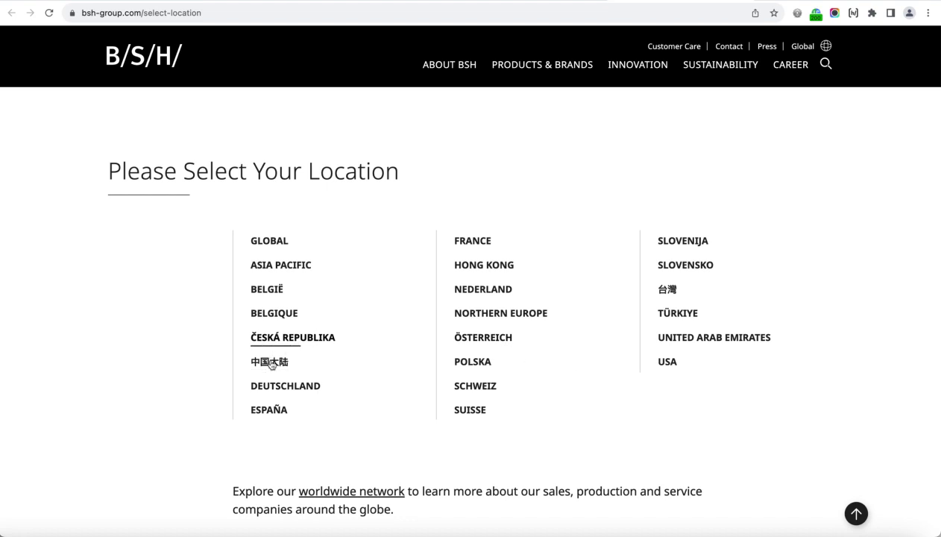
click(270, 364)
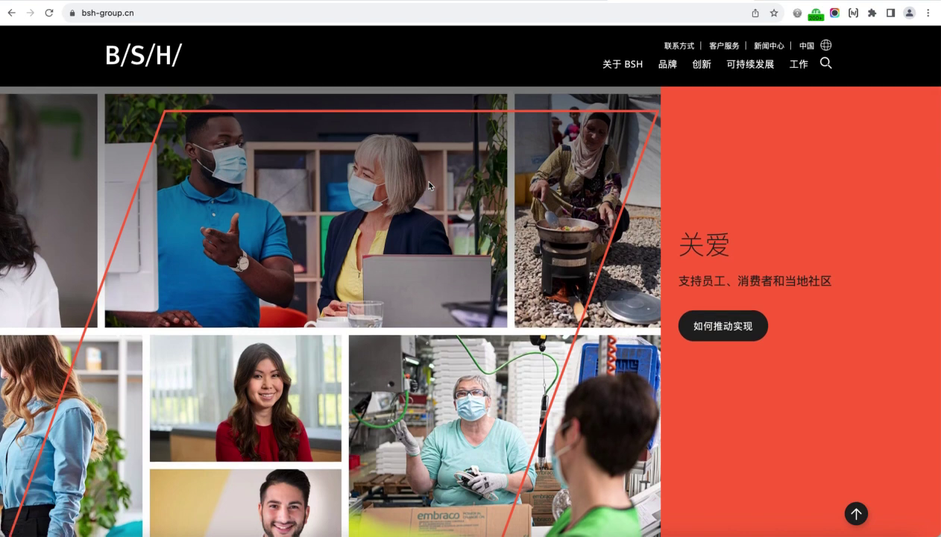
Look through the home page's 博西家电简介 company figures and its 产品及品牌 section of household and ecosystem brands.
scroll(429, 184, down, 1)
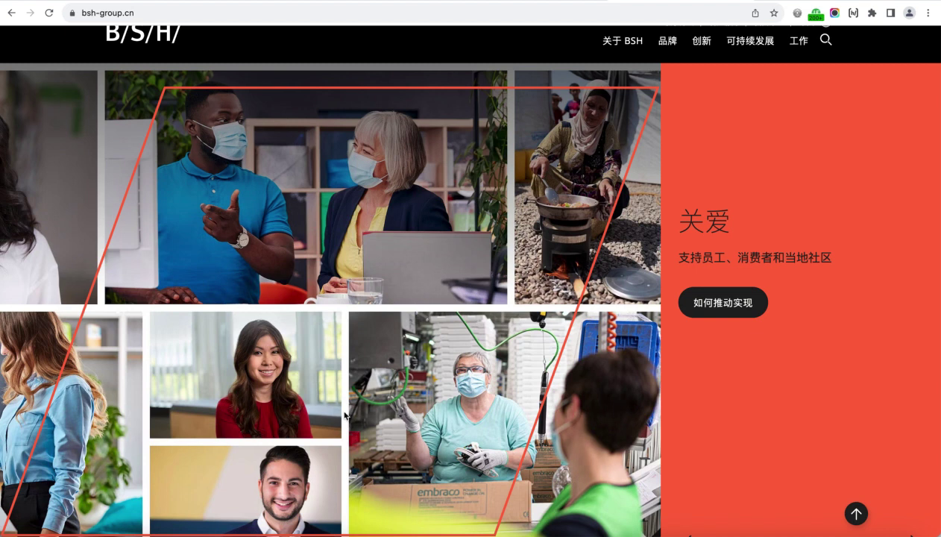
scroll(347, 420, down, 5)
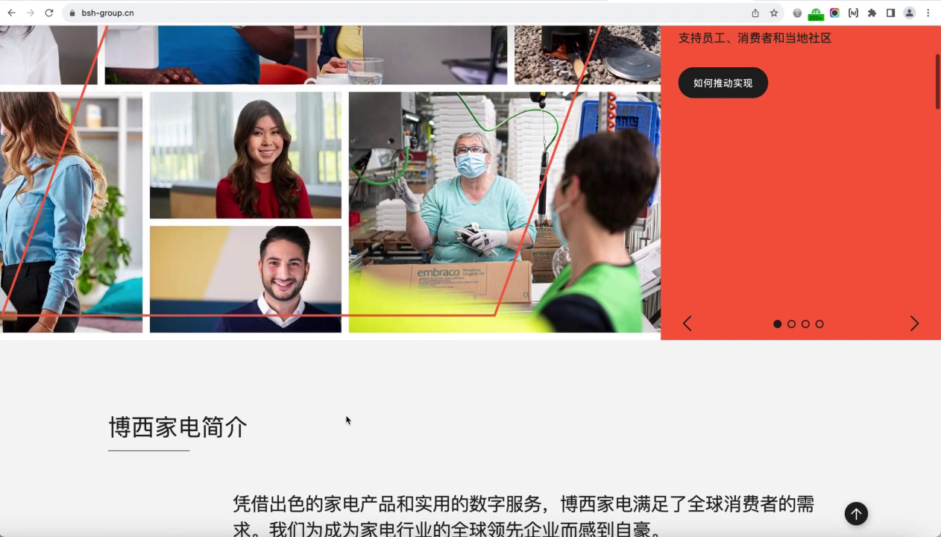
scroll(345, 414, down, 3)
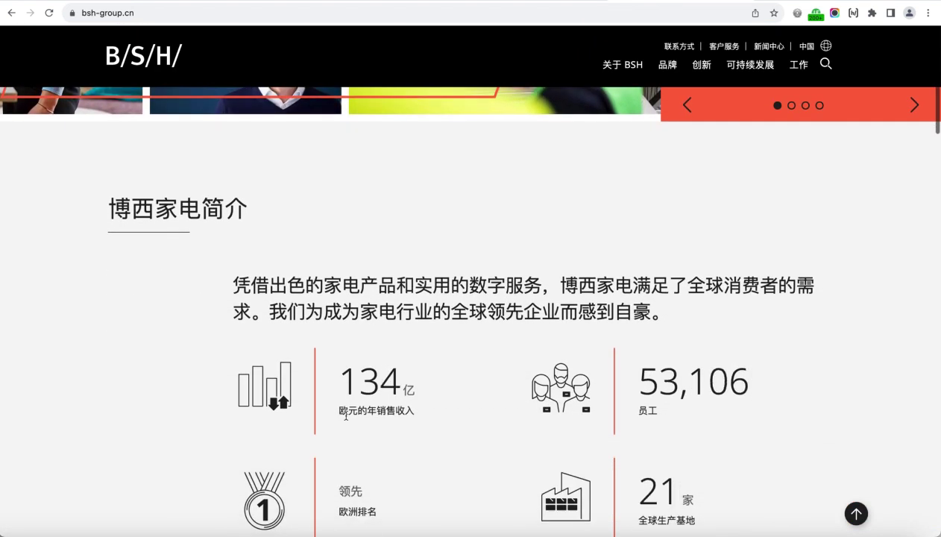
scroll(346, 420, down, 2)
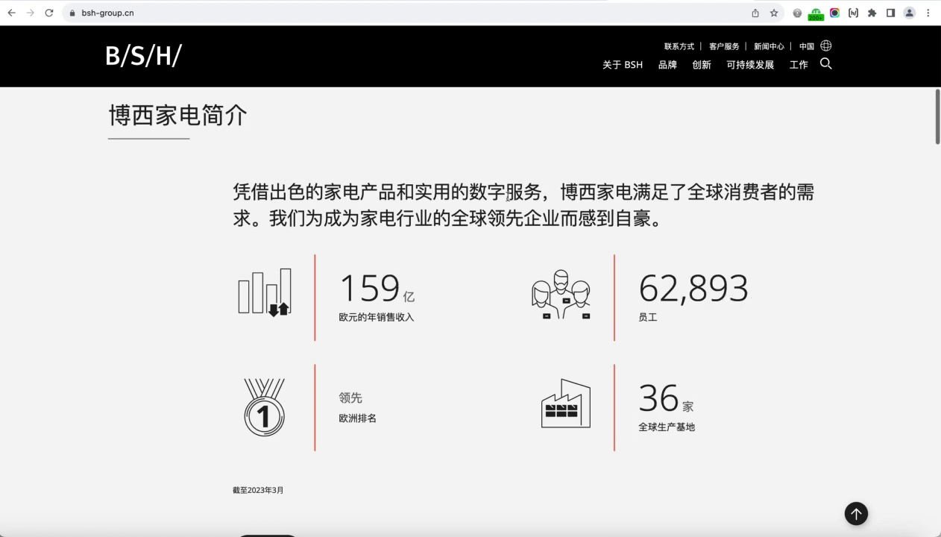
scroll(524, 399, down, 2)
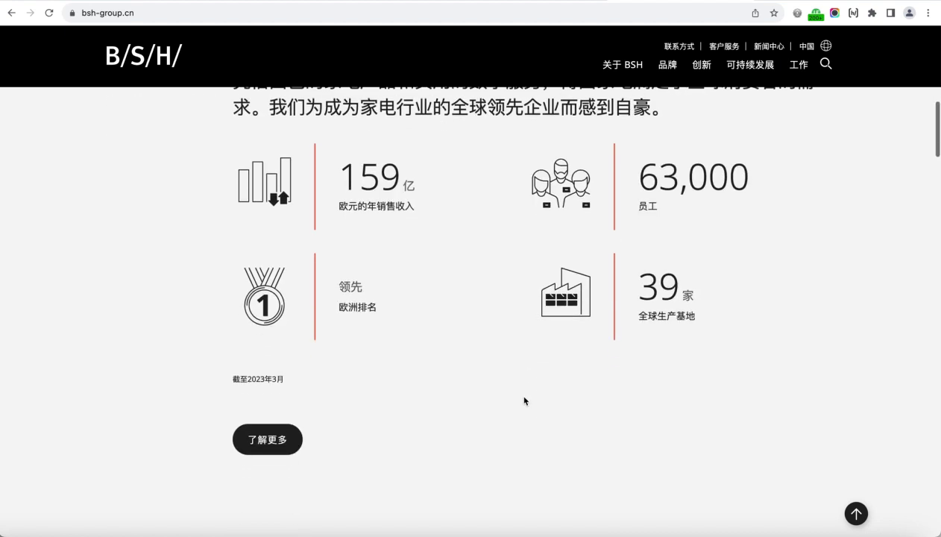
scroll(524, 401, down, 4)
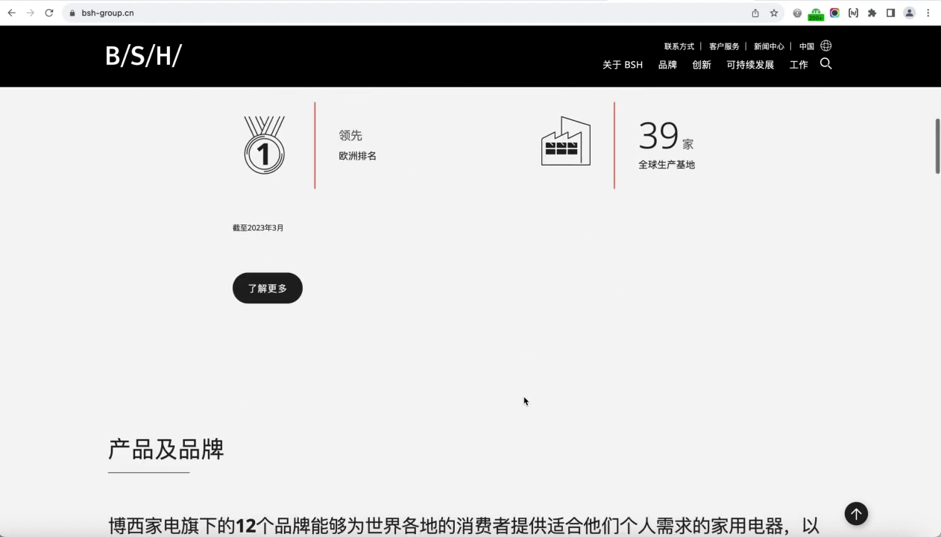
scroll(524, 401, down, 4)
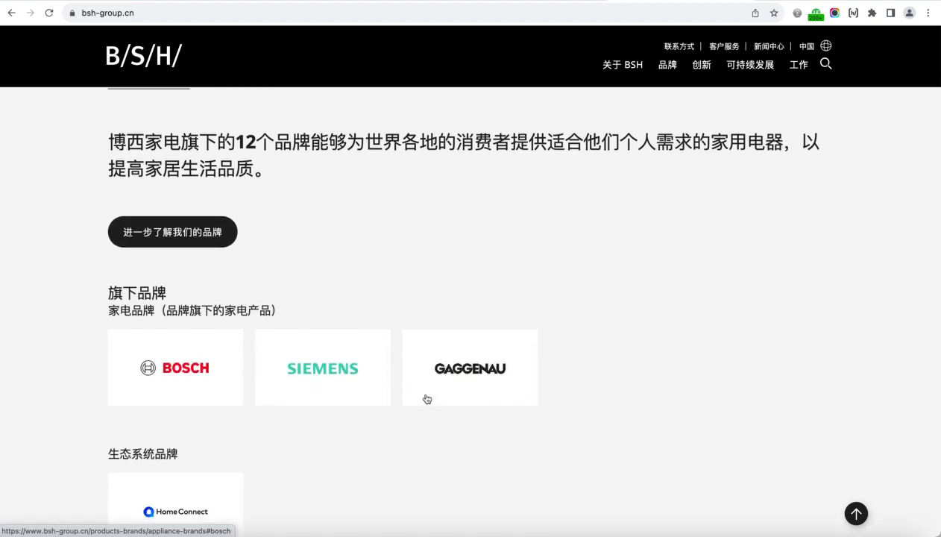
scroll(530, 397, down, 1)
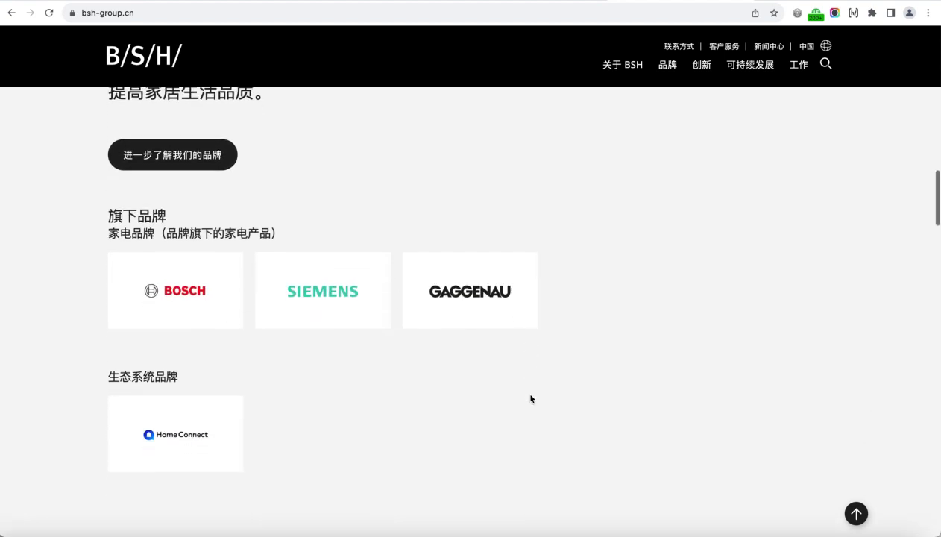
scroll(471, 353, down, 2)
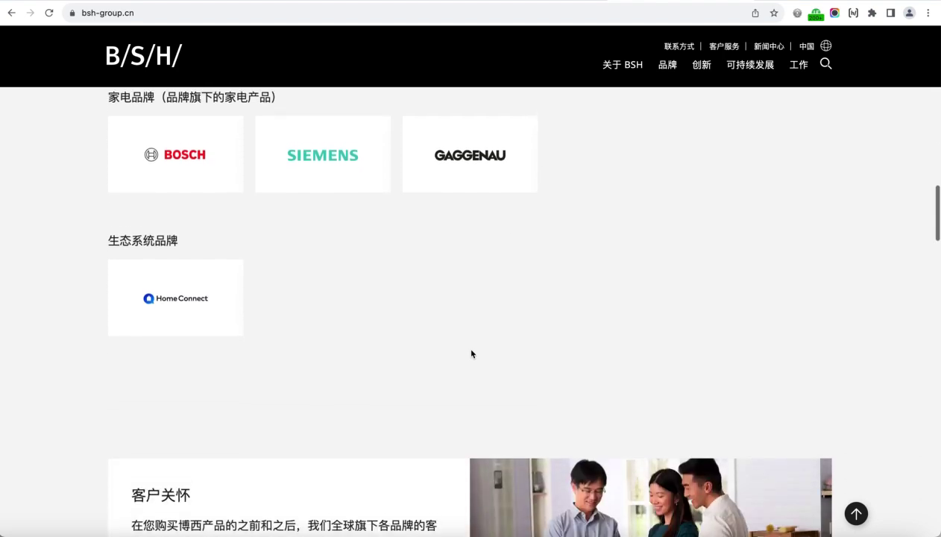
Review the home page's customer care, careers, 热门话题, 新闻 and 联系我们 sections down to the footer.
scroll(471, 353, down, 4)
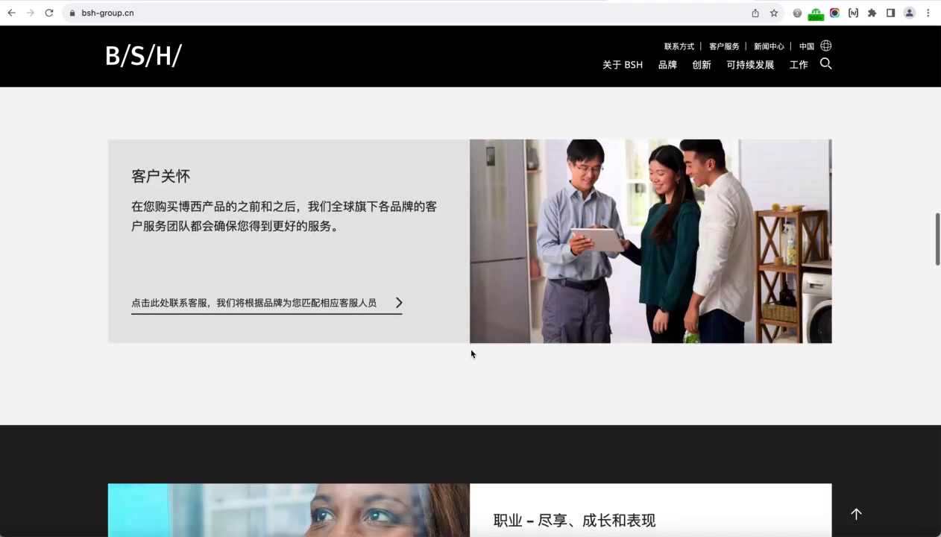
scroll(471, 353, down, 4)
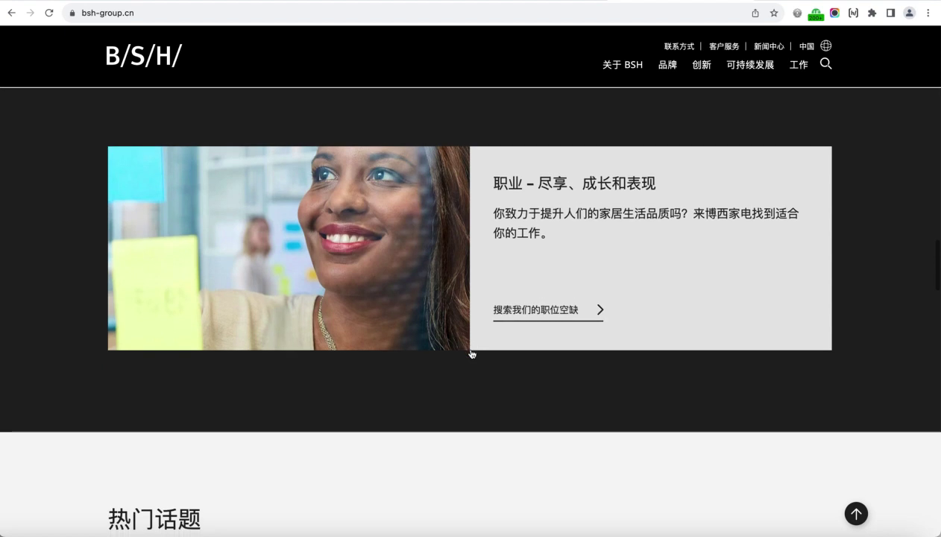
scroll(471, 353, down, 6)
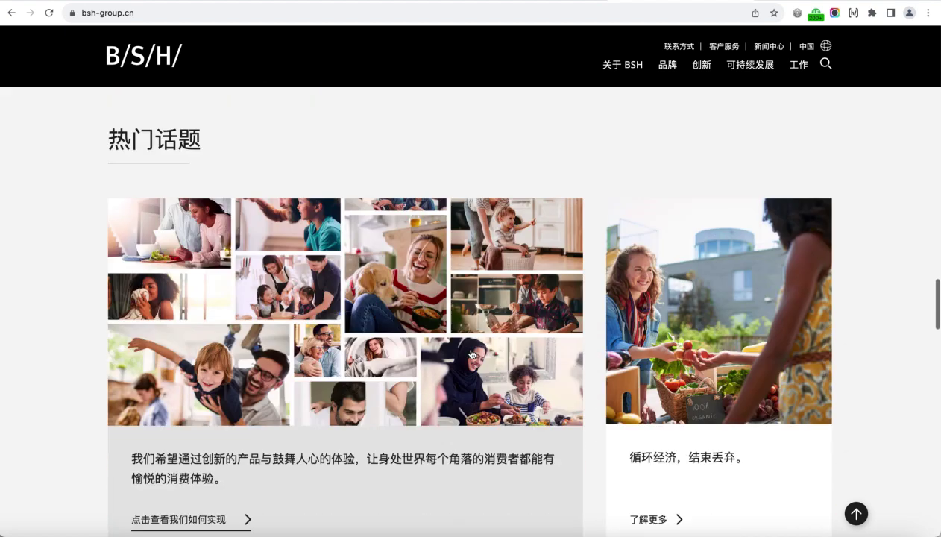
scroll(471, 353, down, 5)
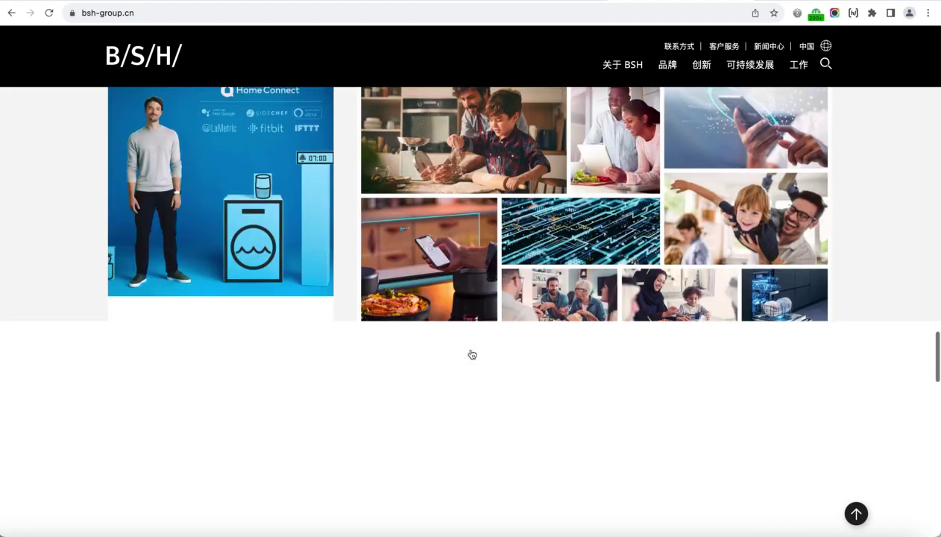
scroll(471, 354, down, 5)
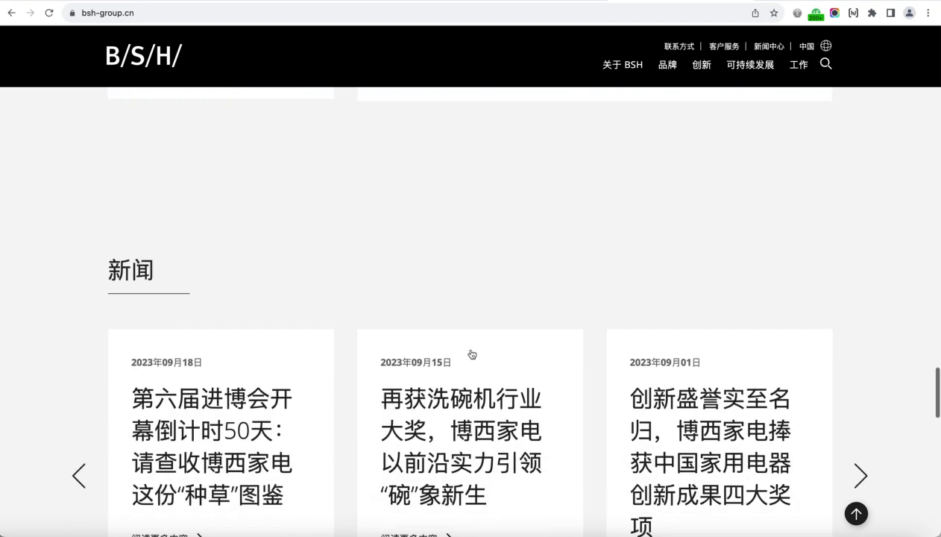
scroll(472, 353, down, 6)
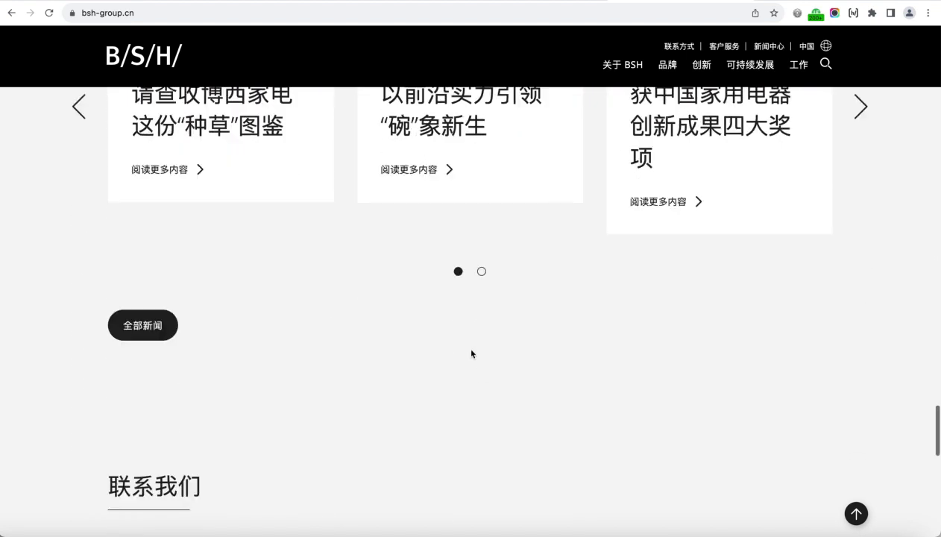
scroll(471, 353, down, 5)
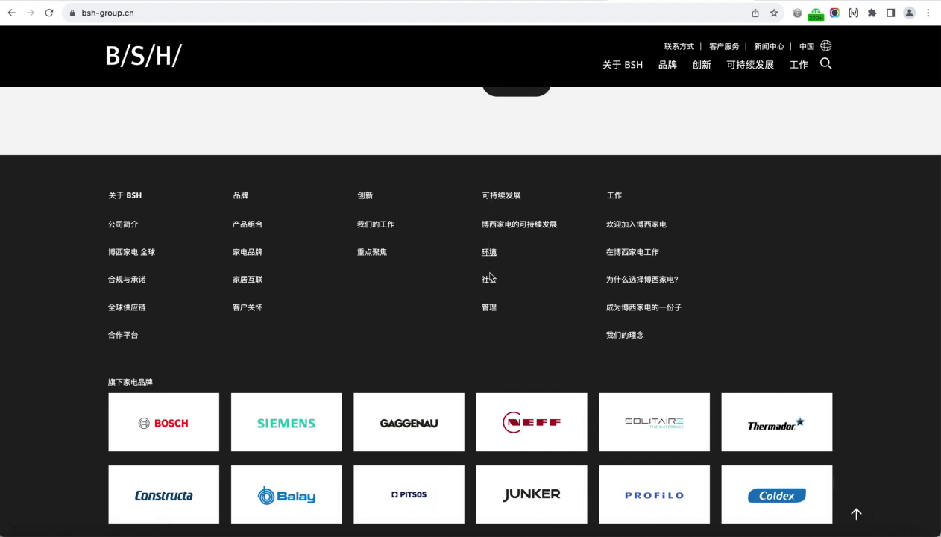
Examine the footer's link columns and its 2023 copyright line.
scroll(624, 328, down, 5)
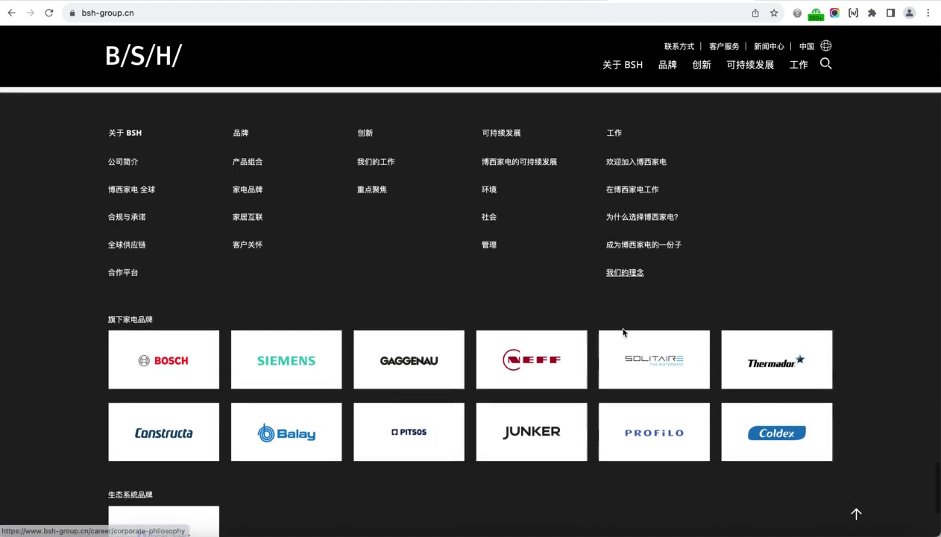
scroll(624, 333, down, 1)
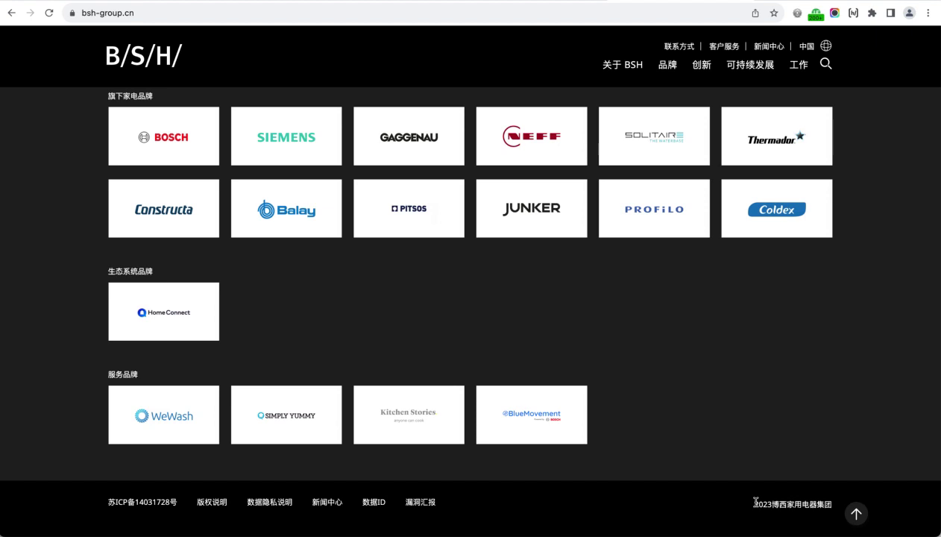
drag(751, 503, 774, 501)
click(735, 530)
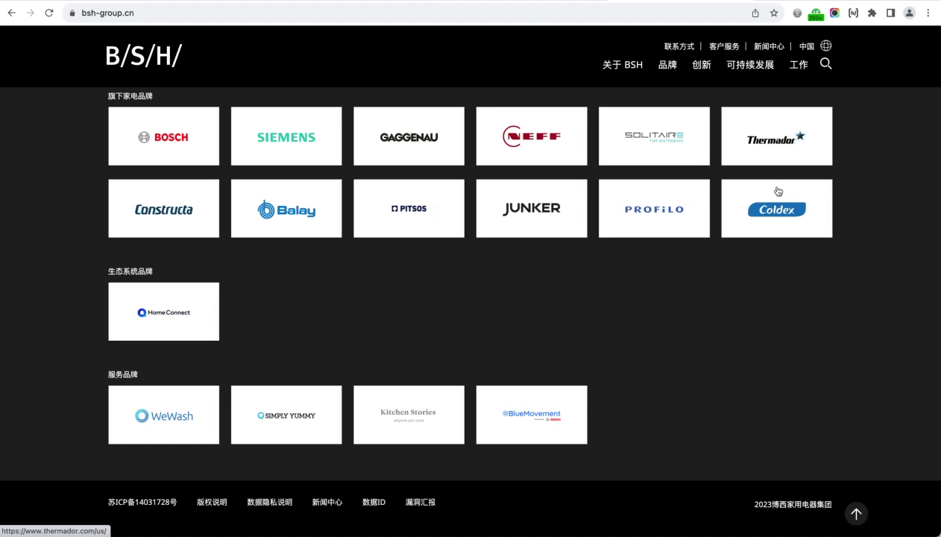
Examine the footer's 旗下家电品牌 logo grid together with the ecosystem and service brands below it.
scroll(771, 193, up, 4)
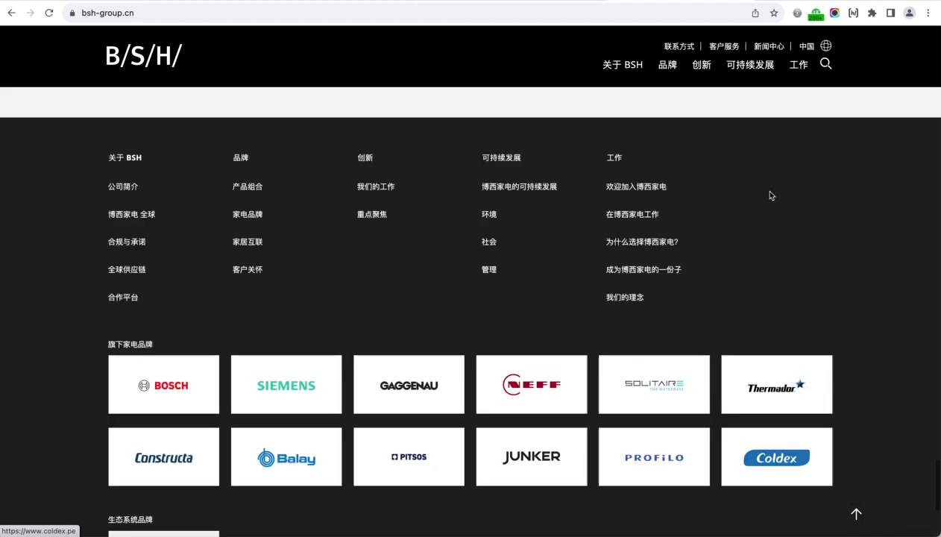
scroll(771, 195, down, 3)
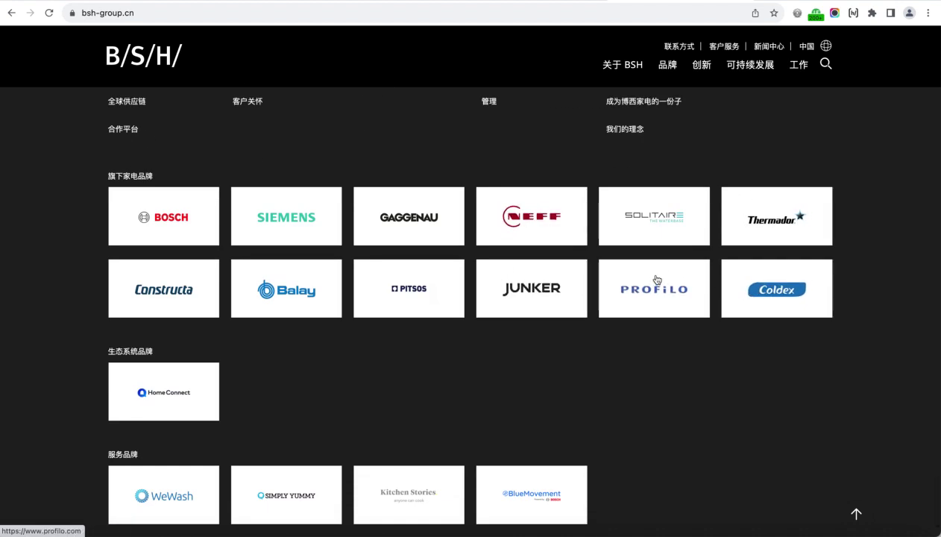
scroll(168, 290, down, 2)
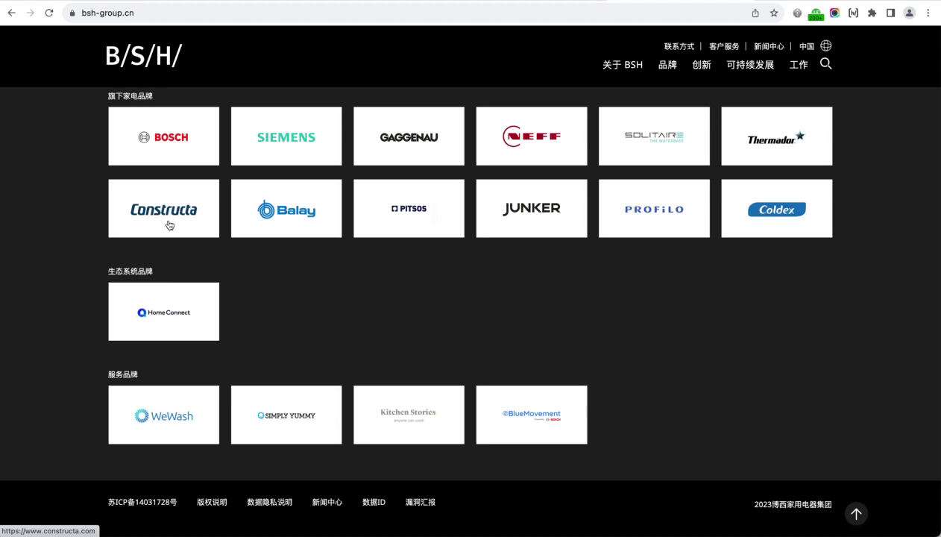
scroll(169, 224, up, 2)
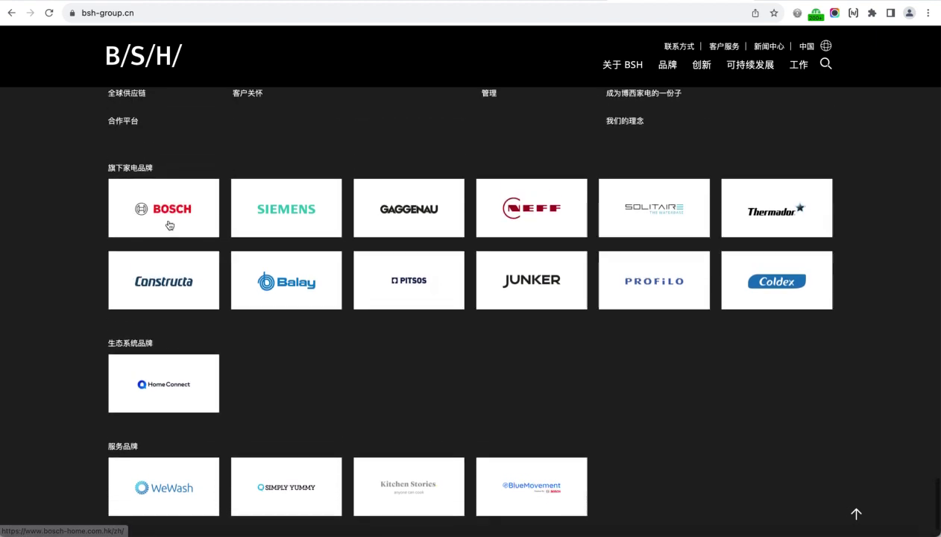
scroll(173, 182, up, 2)
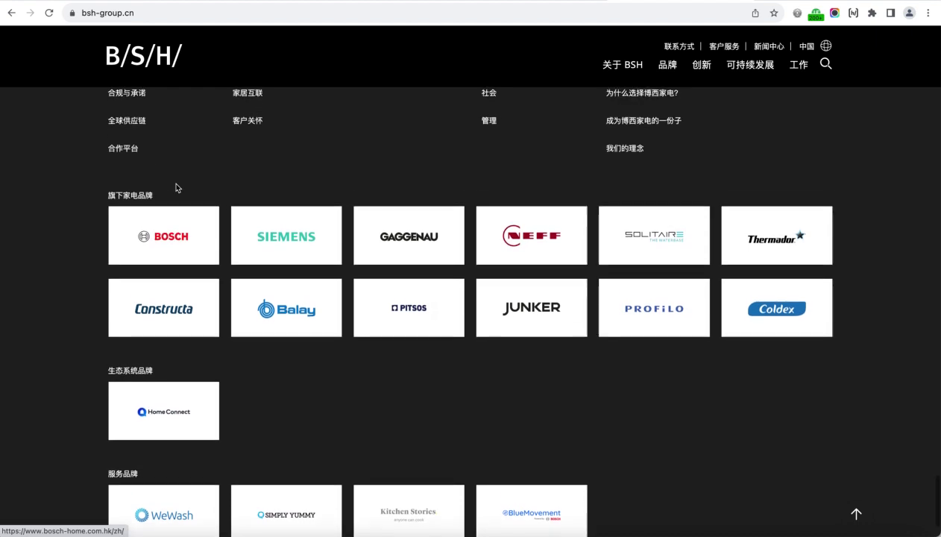
scroll(176, 185, up, 2)
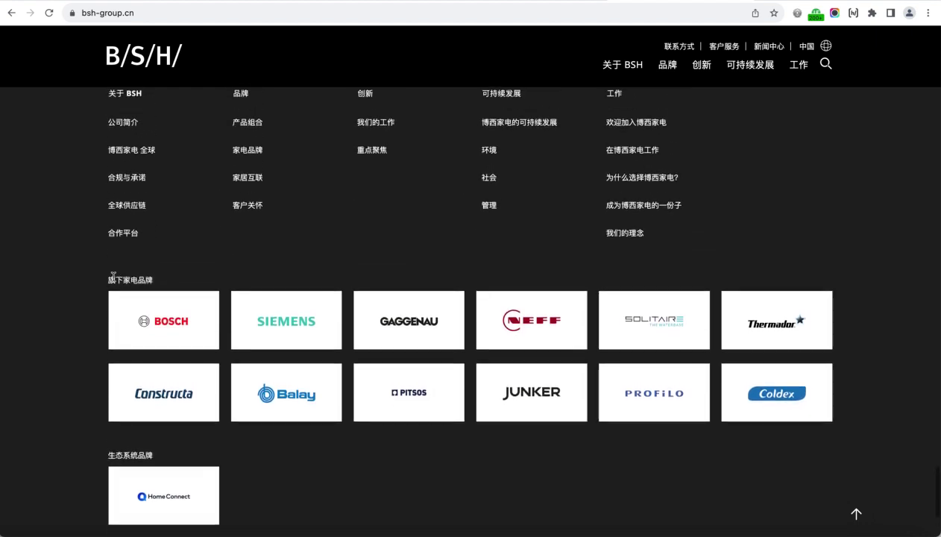
drag(109, 283, 173, 284)
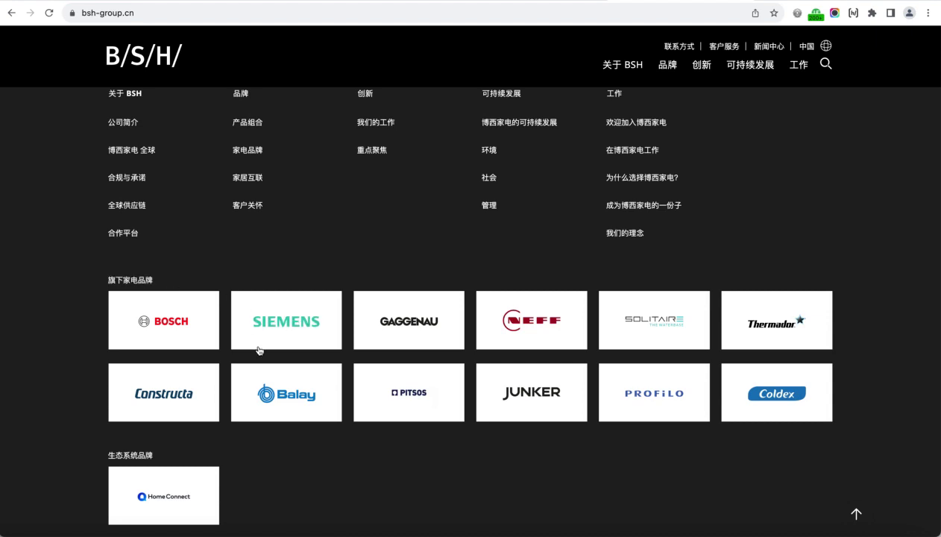
scroll(258, 351, up, 2)
scroll(258, 351, up, 1)
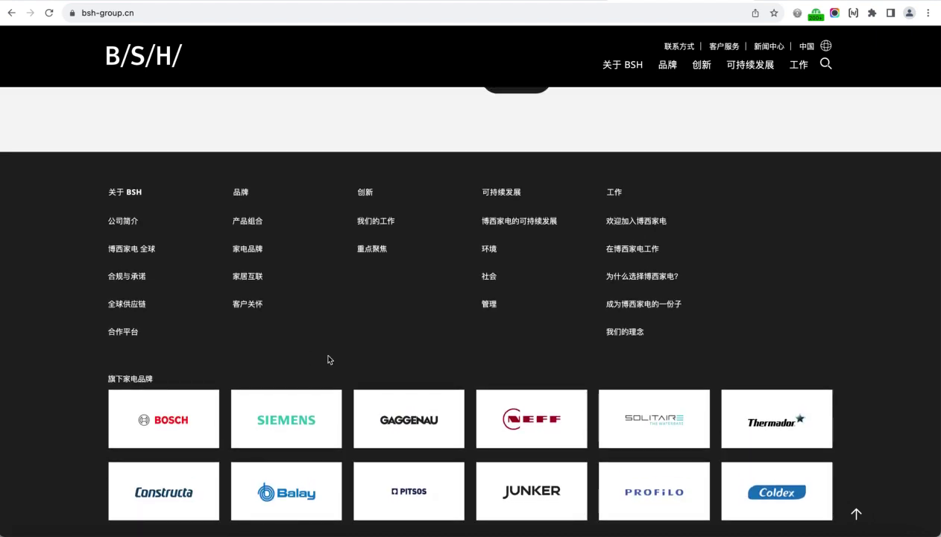
Return to the beginning of the home page and select its web address.
scroll(635, 208, up, 10)
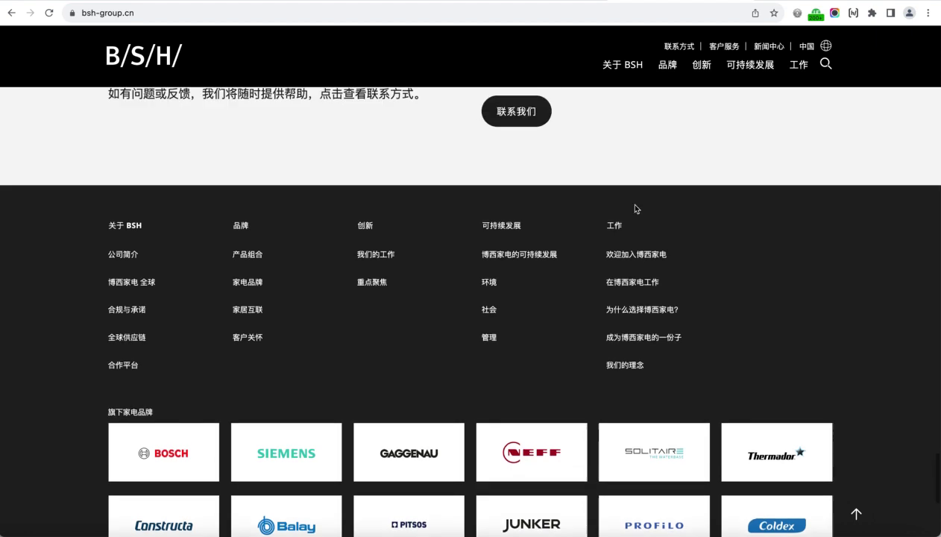
click(635, 207)
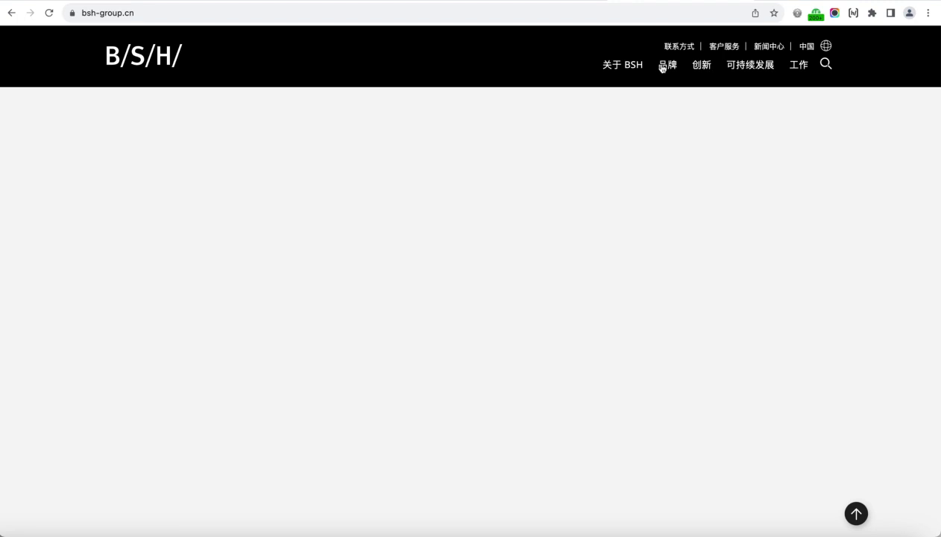
mouse_move(657, 66)
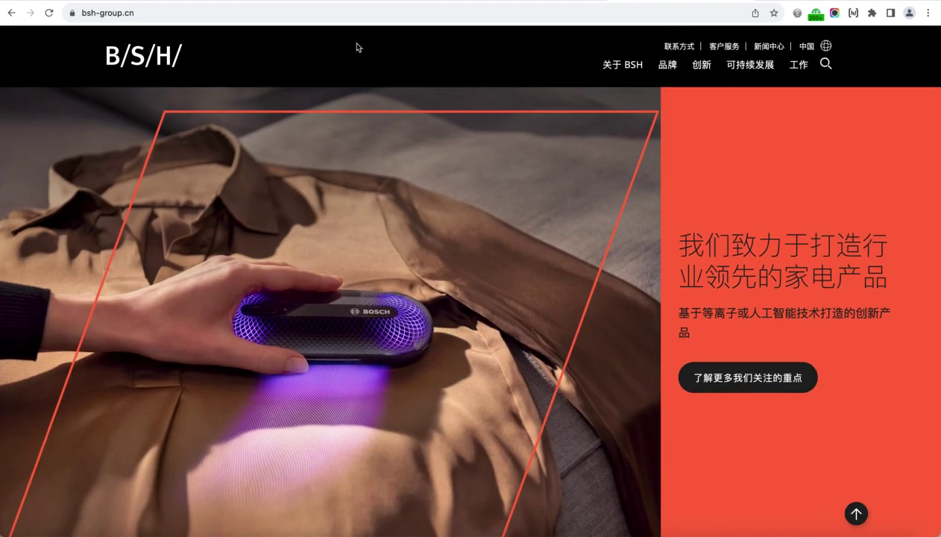
click(159, 9)
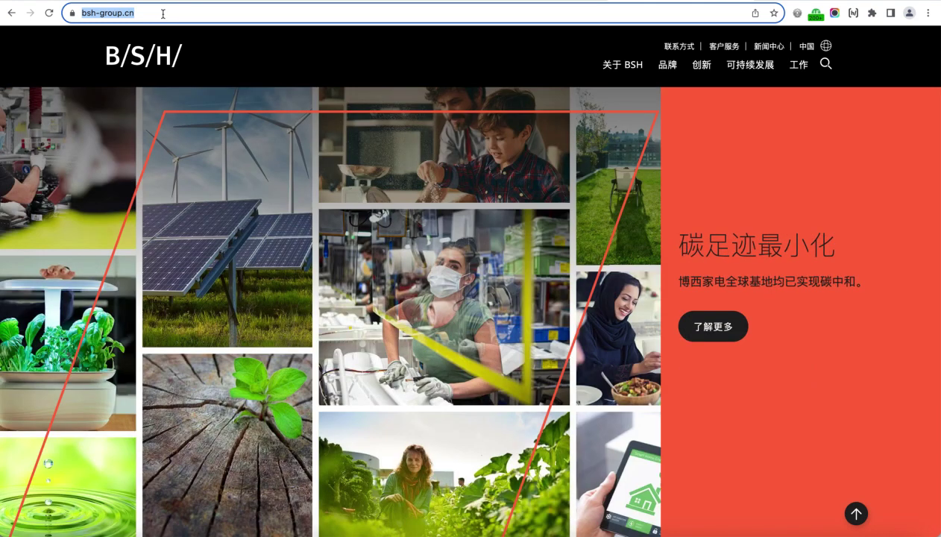
key(End)
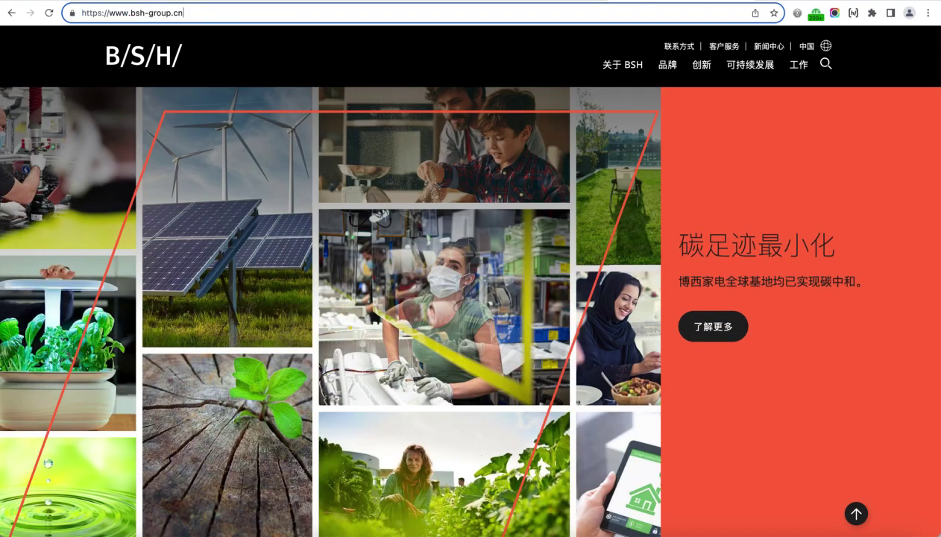
click(111, 0)
mouse_move(94, 140)
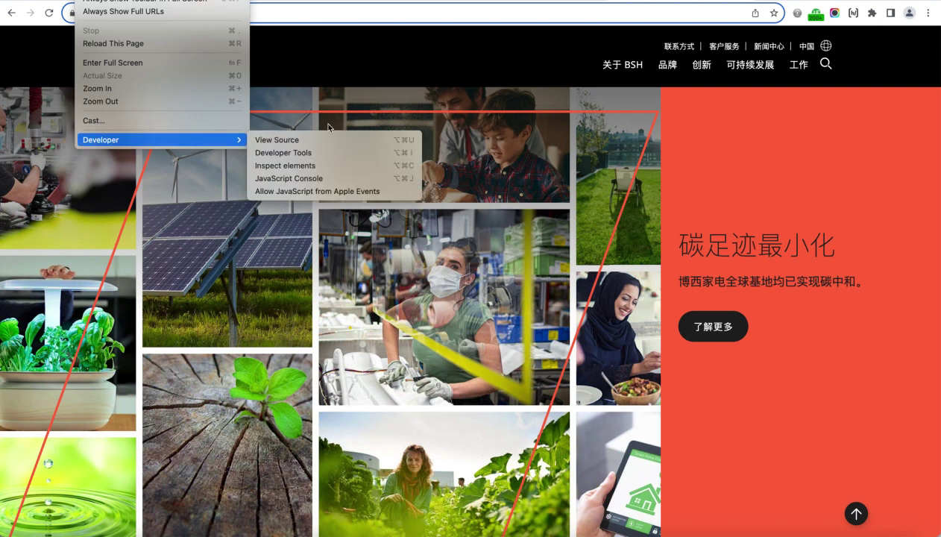
click(303, 140)
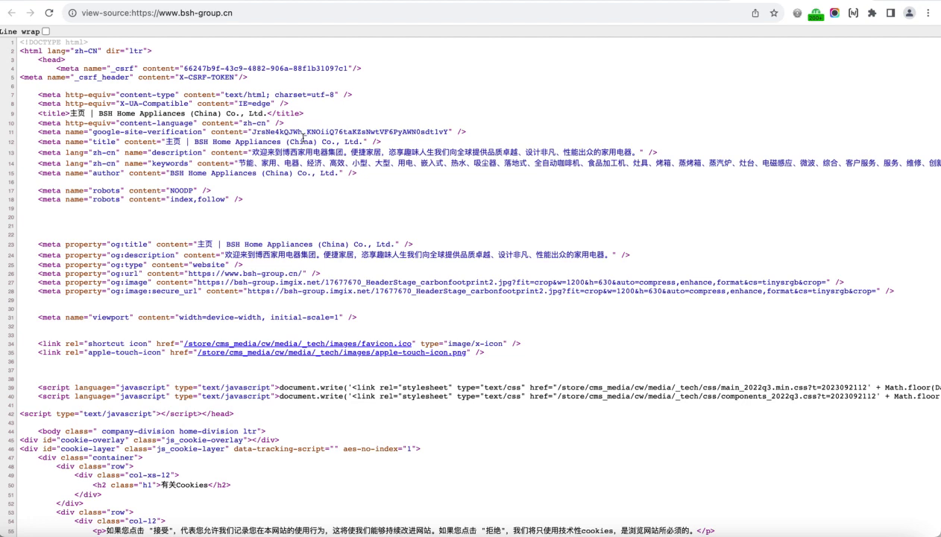
Examine the lang attribute of the html tag and the title tag in the page source.
drag(72, 51, 102, 50)
click(72, 112)
double_click(72, 112)
click(240, 116)
drag(70, 113, 155, 119)
click(155, 119)
scroll(296, 178, down, 1)
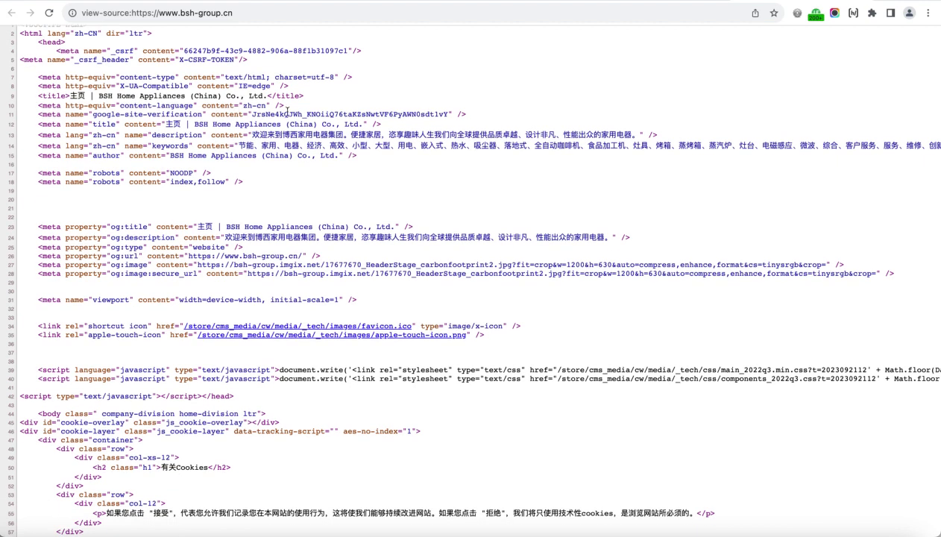
Read through the full length of the meta keywords line and return to the start of the source lines.
scroll(615, 156, right, 5)
scroll(625, 164, right, 15)
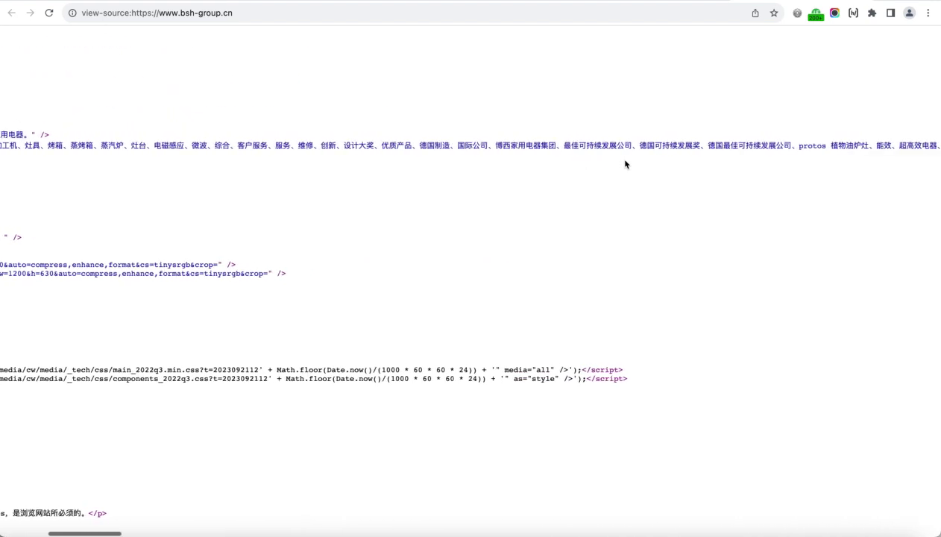
scroll(624, 164, right, 15)
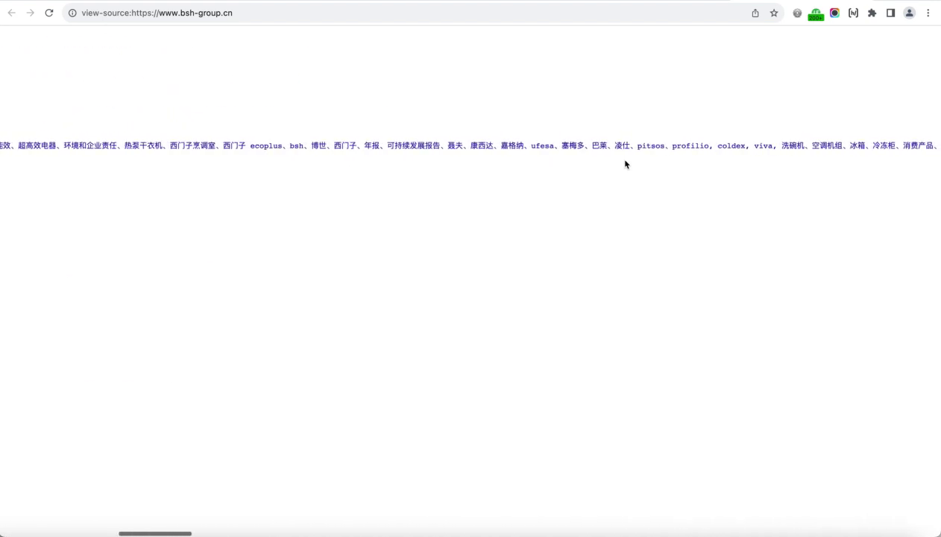
scroll(624, 164, left, 20)
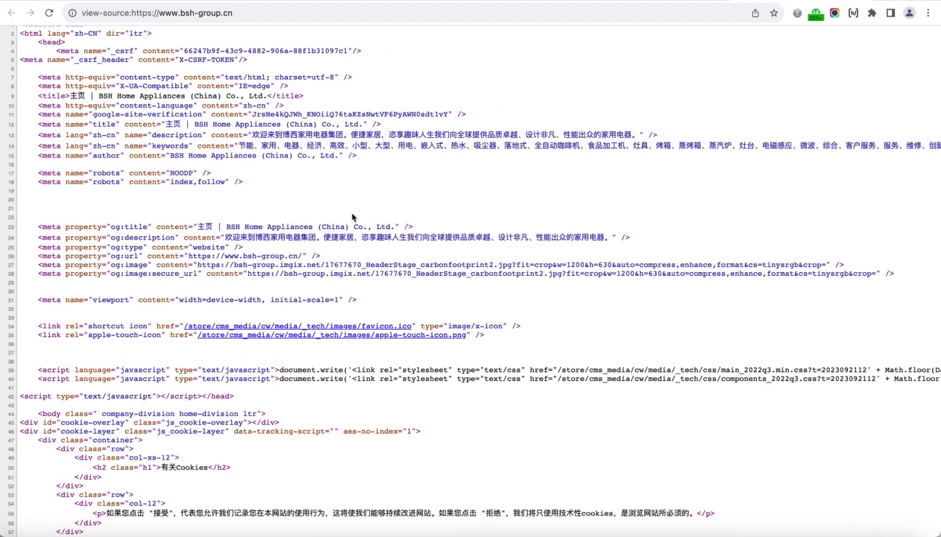
Look through the head section of the source, searching it for "canon" and "hreflang".
scroll(410, 177, down, 3)
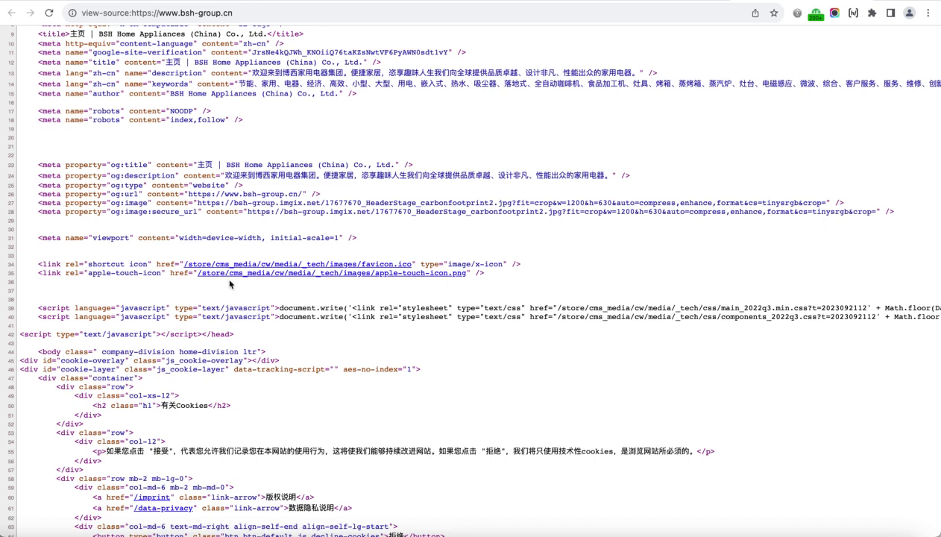
scroll(224, 277, down, 5)
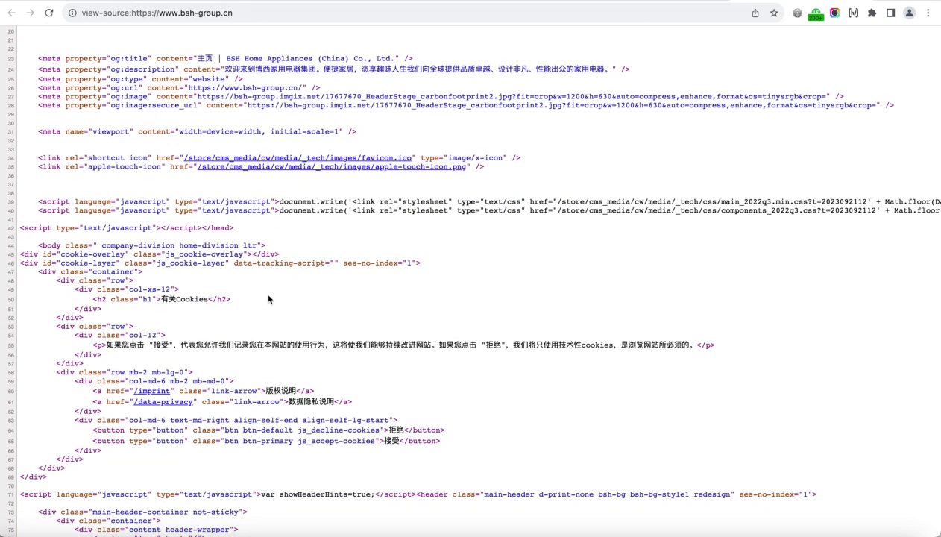
key(super+f)
text(canon)
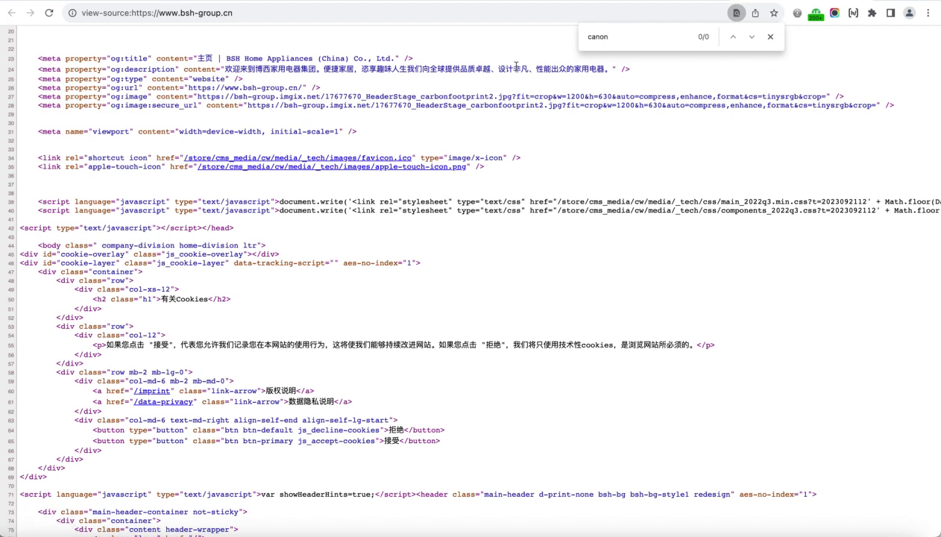
double_click(591, 35)
text(hreflang)
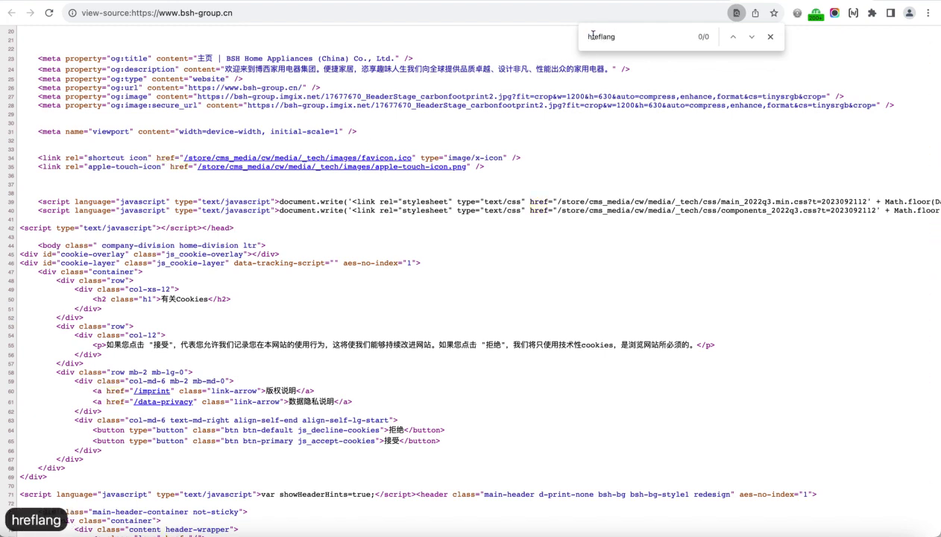
Search the page source for "google" and for "baidu".
double_click(603, 37)
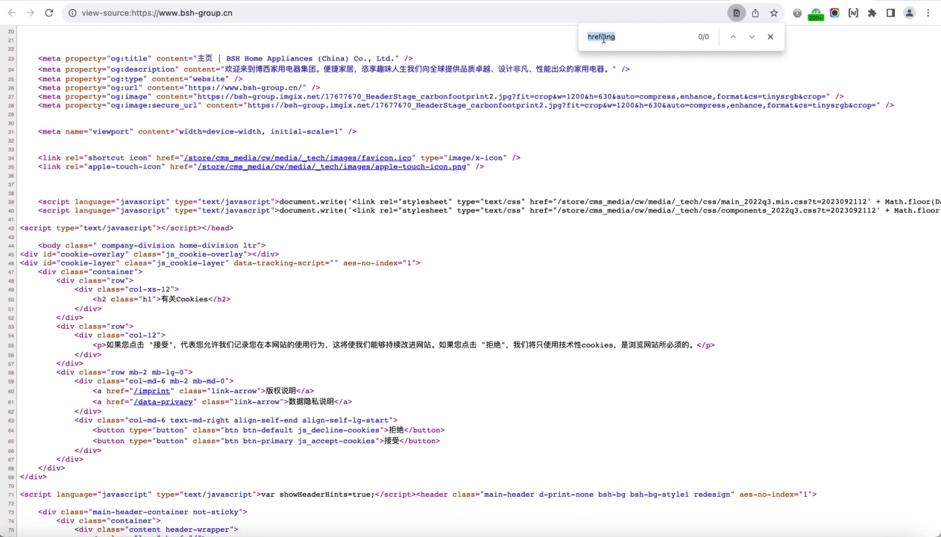
key(BackSpace)
text(google)
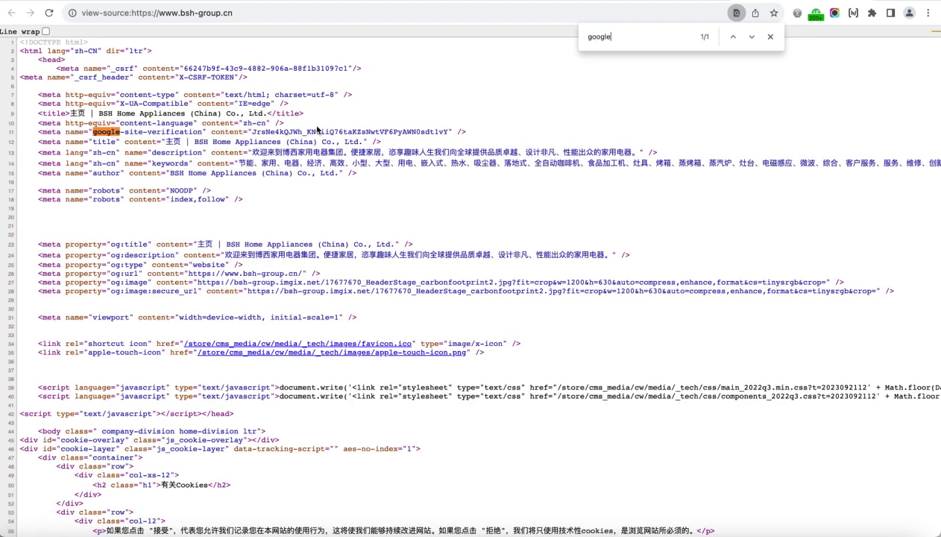
click(624, 35)
text(baidu)
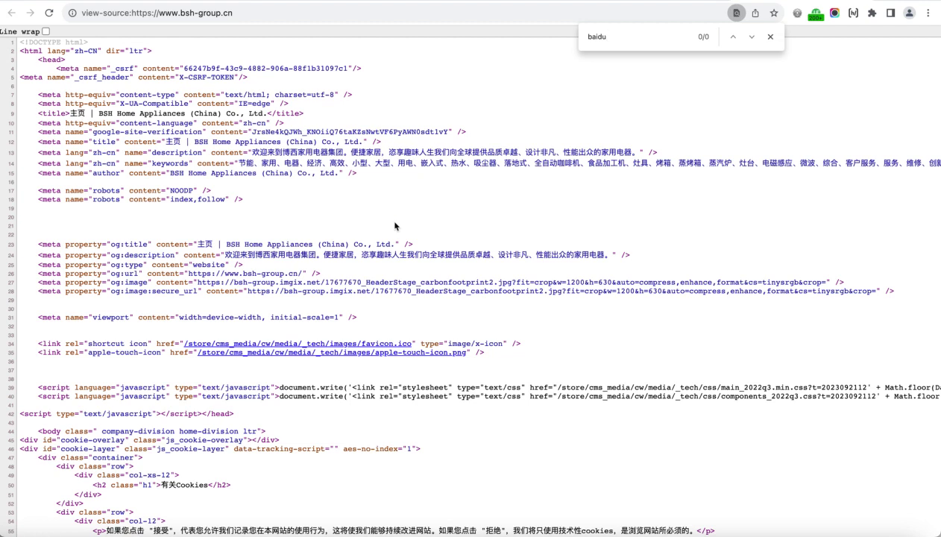
Search the page source for the social media terms "face" and "twitte".
double_click(599, 37)
text(face)
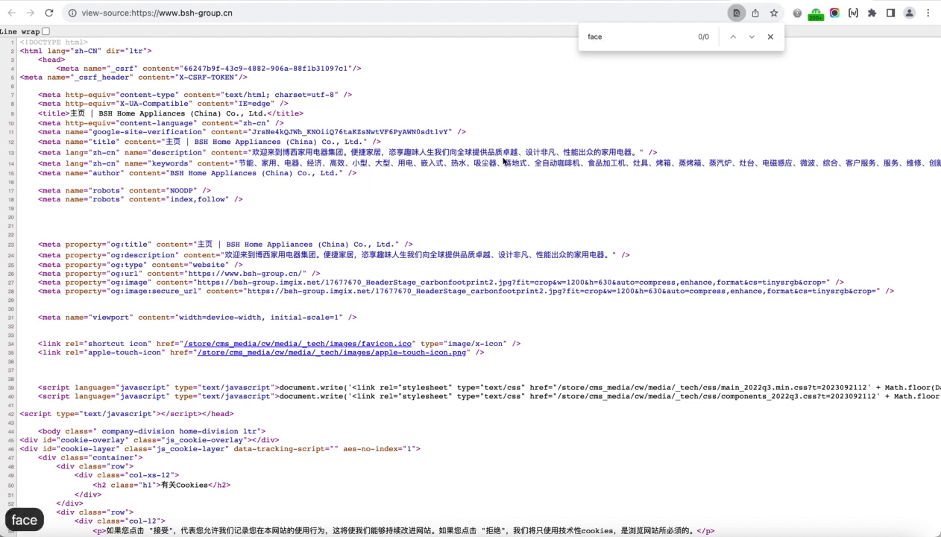
double_click(594, 35)
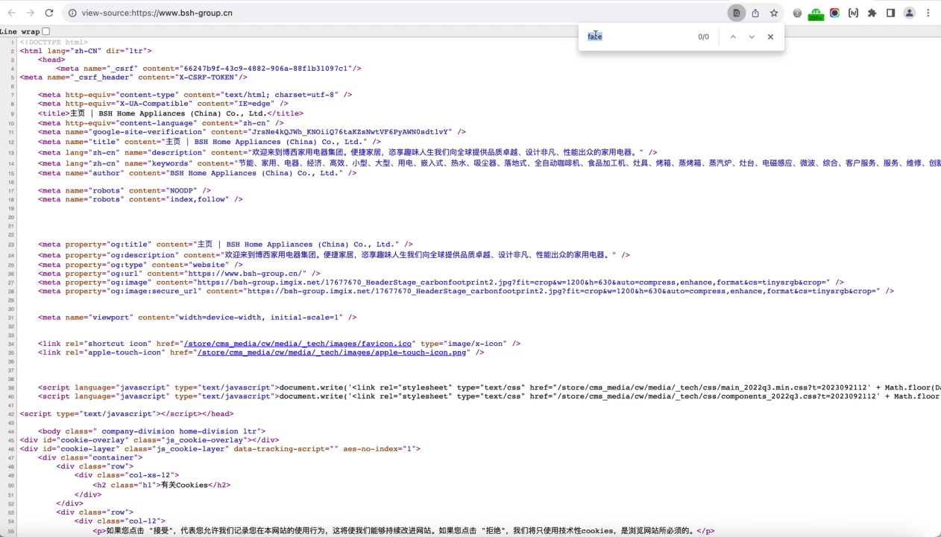
text(twitte)
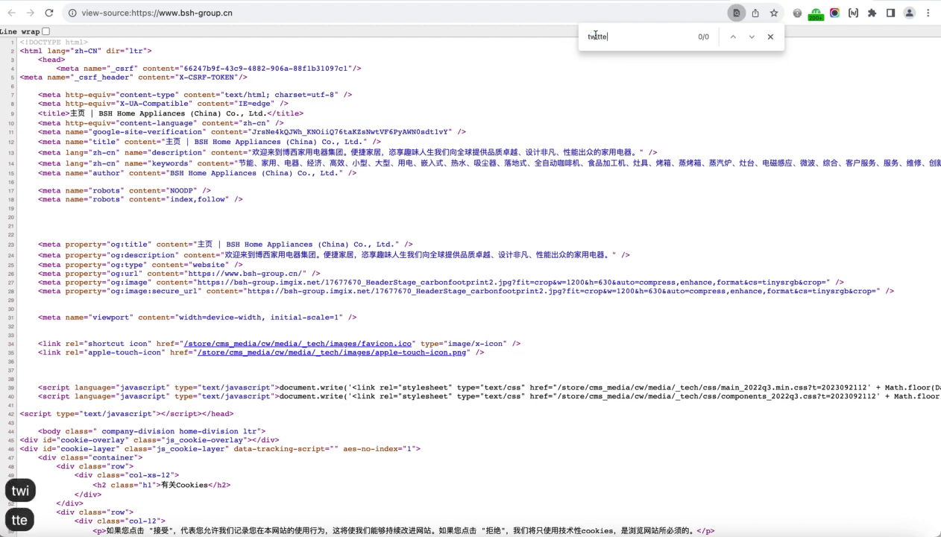
double_click(594, 35)
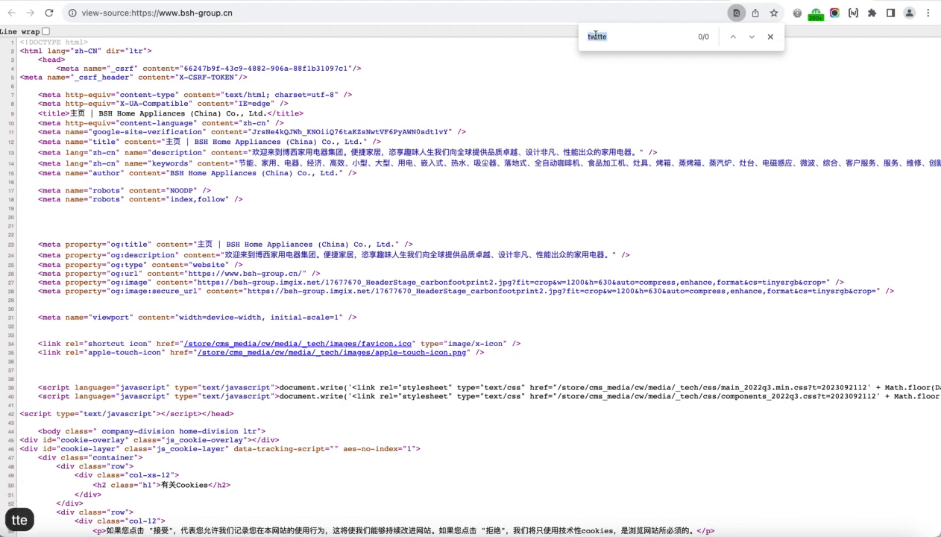
Copy the bare domain bsh-group.cn from the web address of the source view.
click(193, 13)
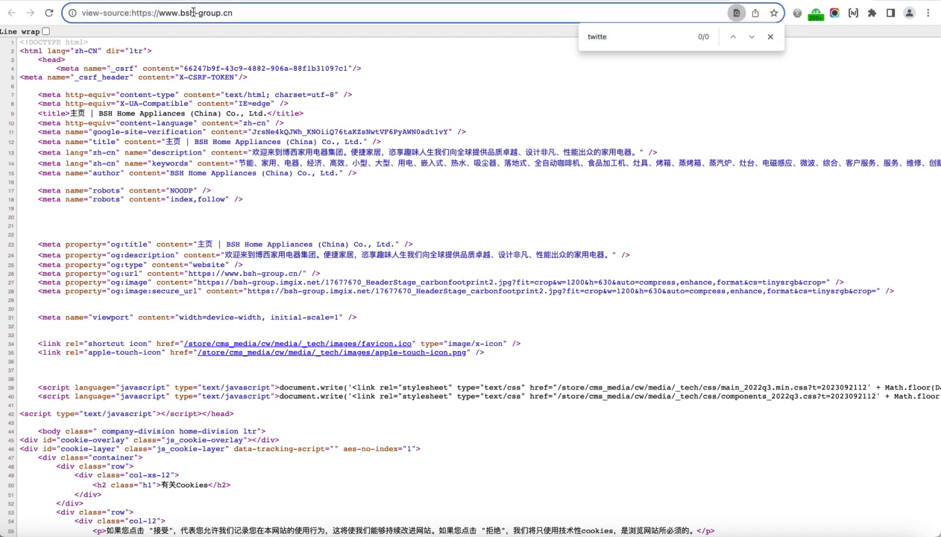
click(180, 13)
drag(179, 13, 246, 12)
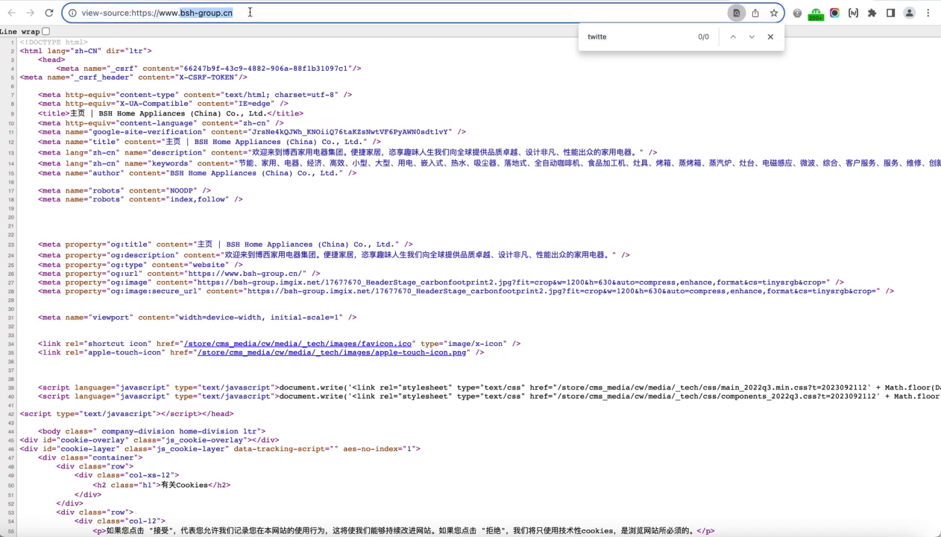
key(super+c)
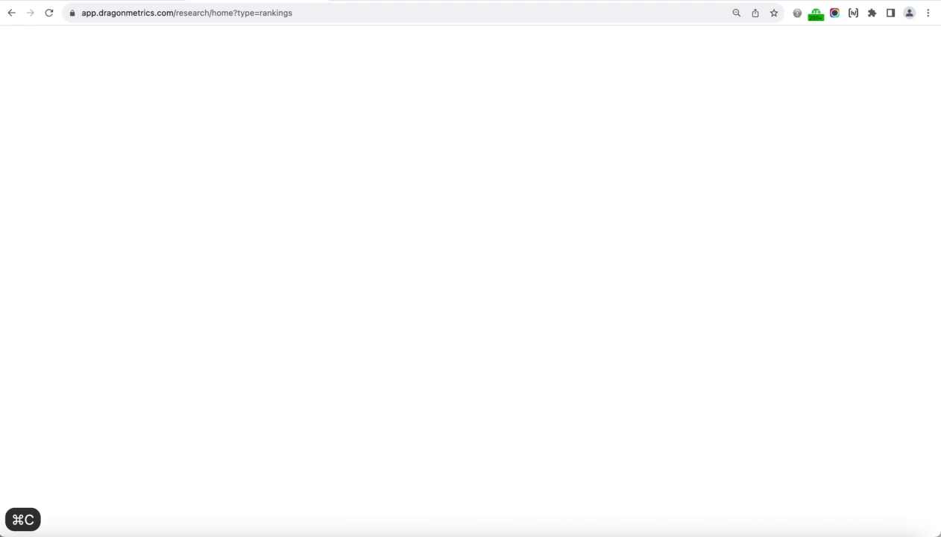
In Dragon Metrics, run a Baidu rankings lookup for the root domain bsh-group.cn.
click(170, 183)
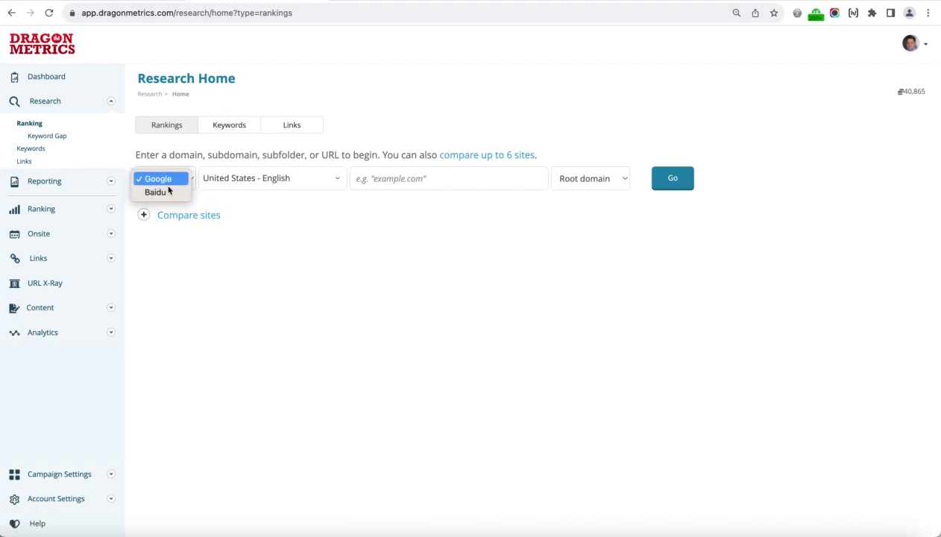
click(164, 195)
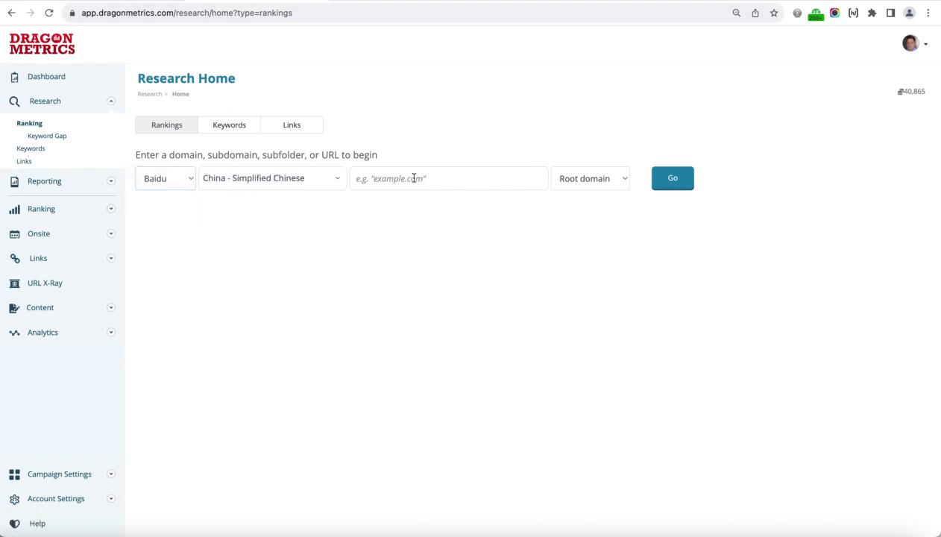
key(super+v)
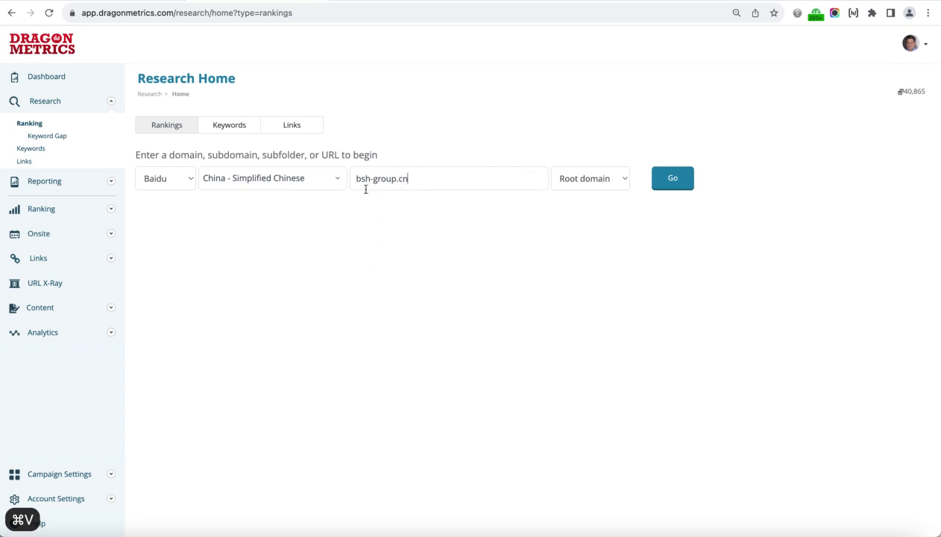
click(665, 186)
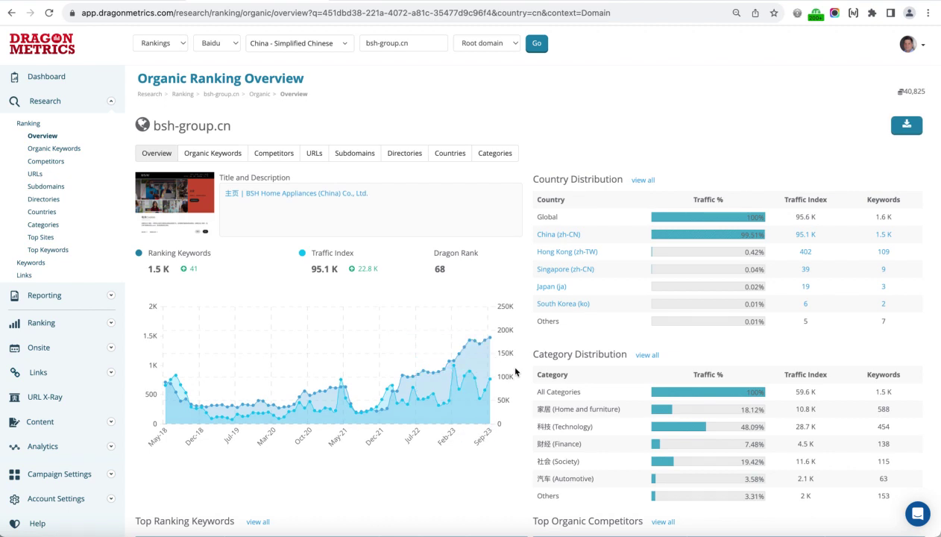
Review the organic ranking overview's country and category distribution, top keywords, competitors, URLs, subdomains and directories.
scroll(514, 370, down, 1)
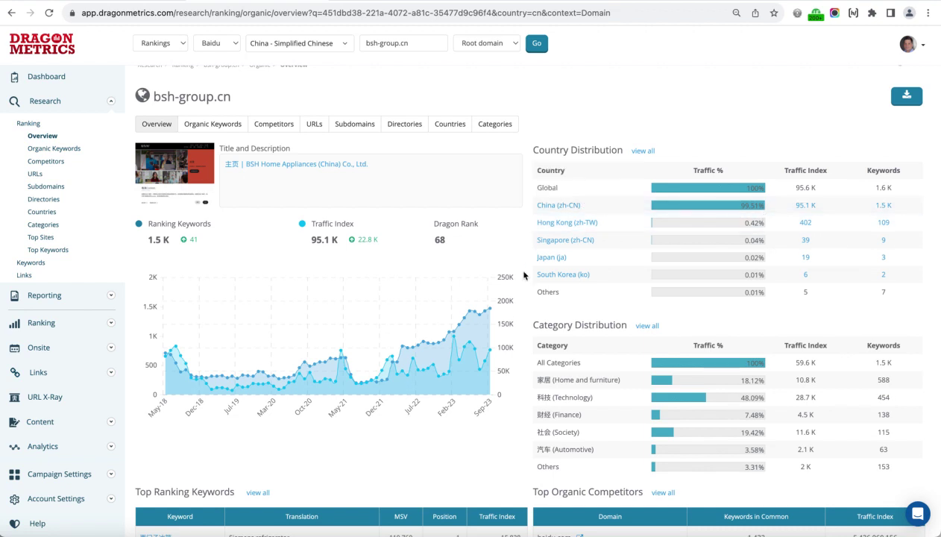
scroll(523, 275, down, 1)
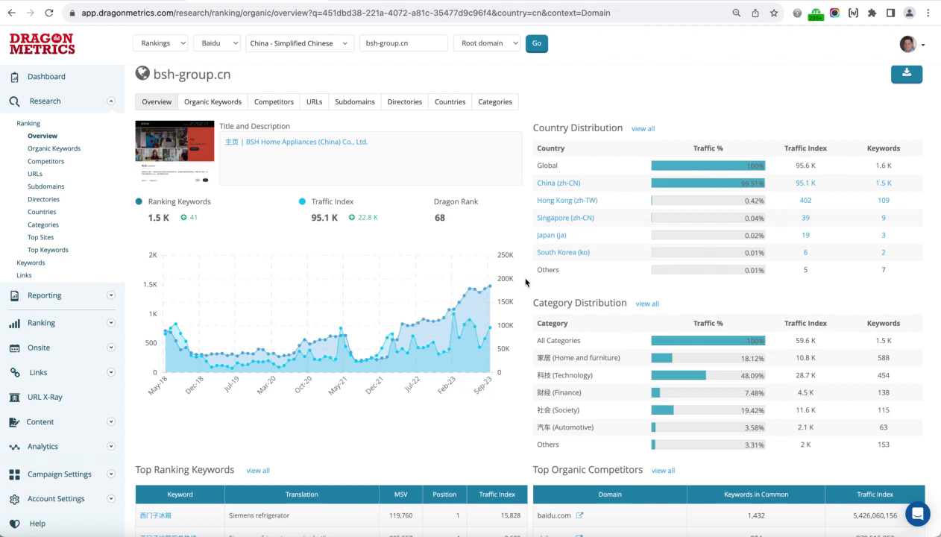
scroll(525, 282, down, 5)
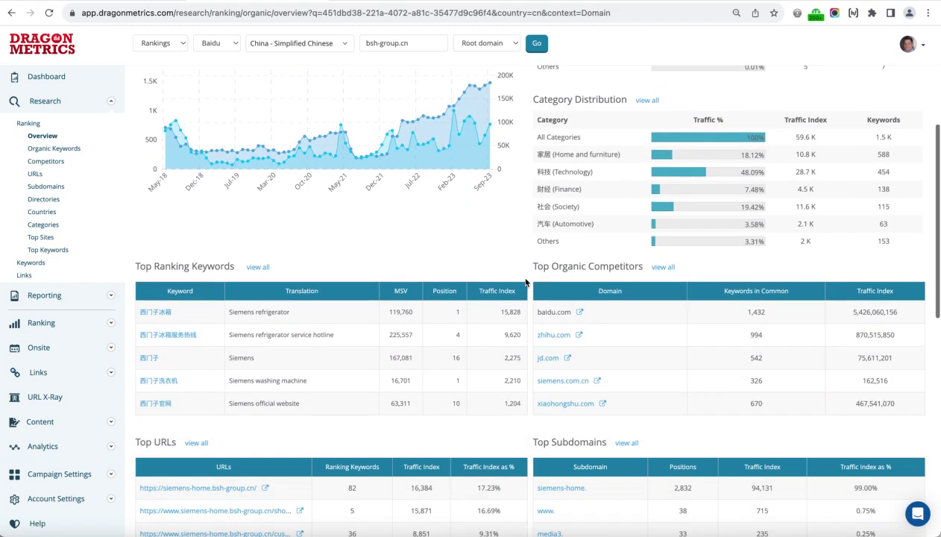
scroll(524, 283, down, 4)
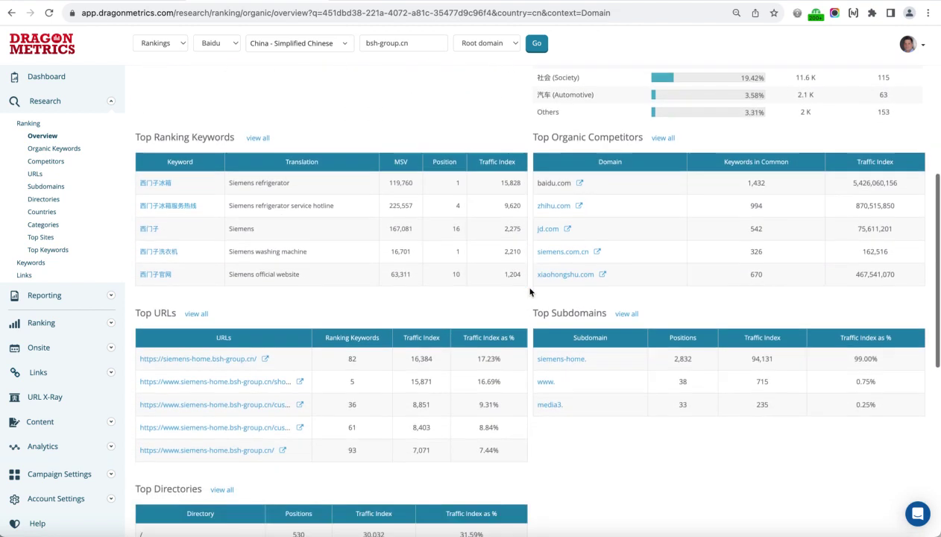
scroll(530, 290, down, 1)
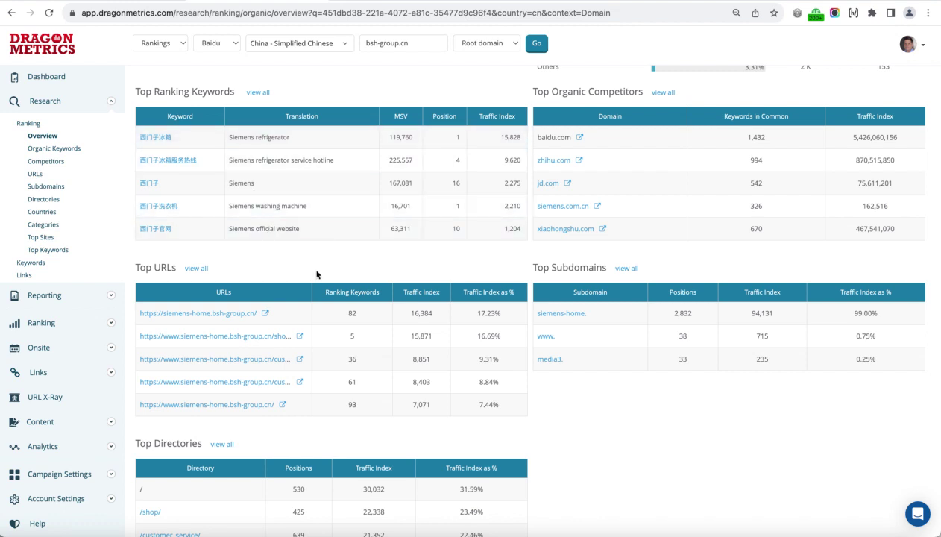
scroll(316, 275, down, 2)
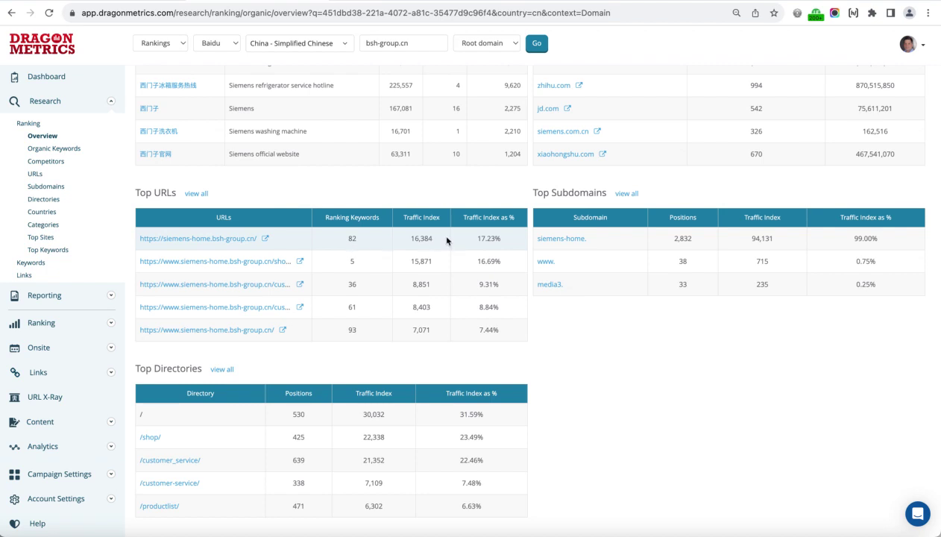
scroll(301, 211, up, 2)
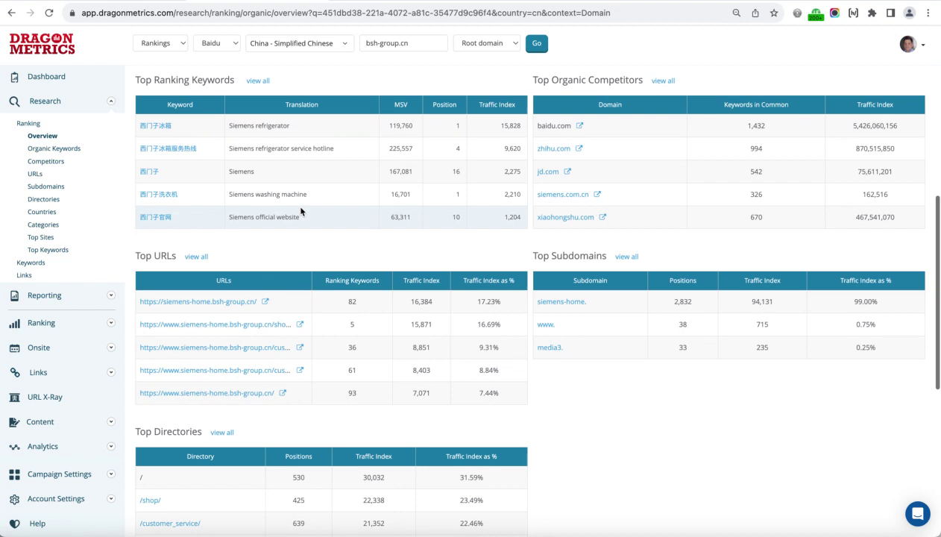
click(265, 303)
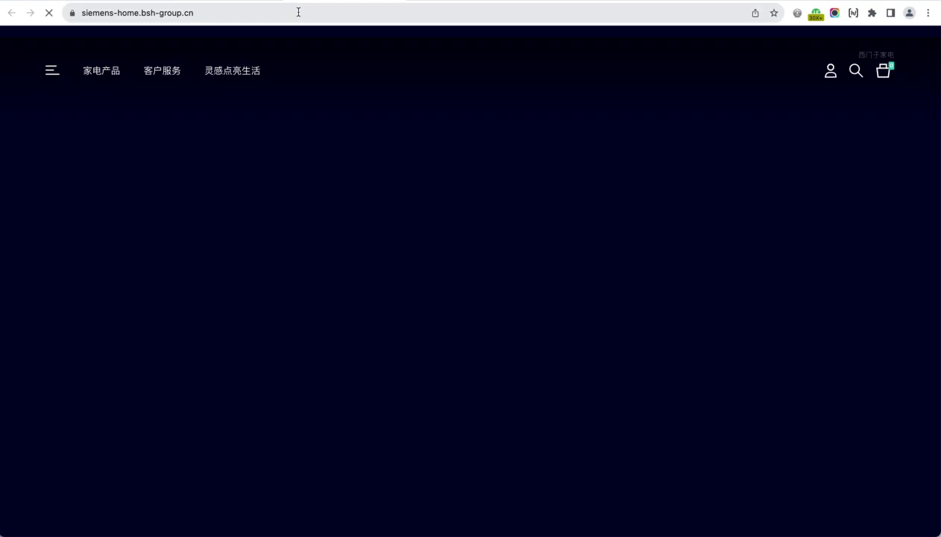
click(818, 14)
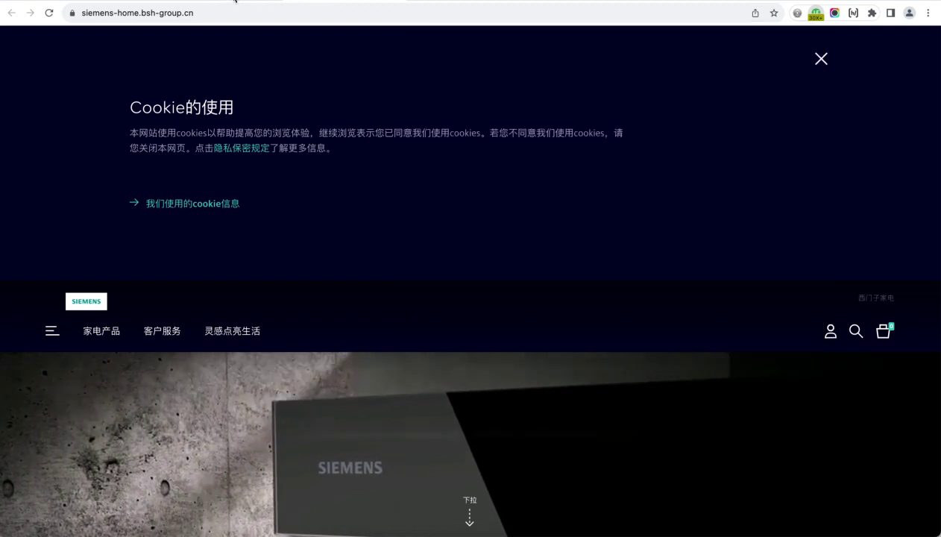
click(235, 1)
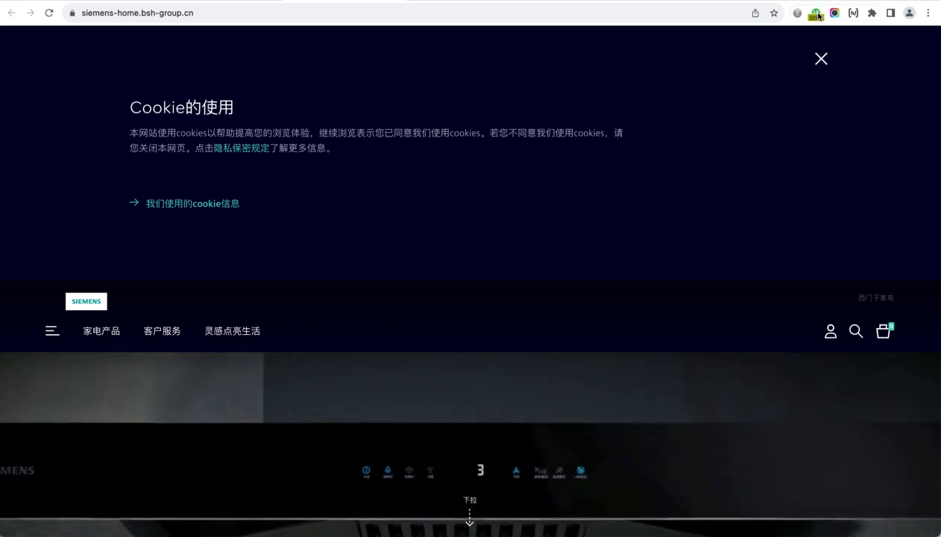
Inspect the redirect chain of siemens-home.bsh-group.cn with Link Redirect Trace and return to the Dragon Metrics ranking overview.
click(817, 13)
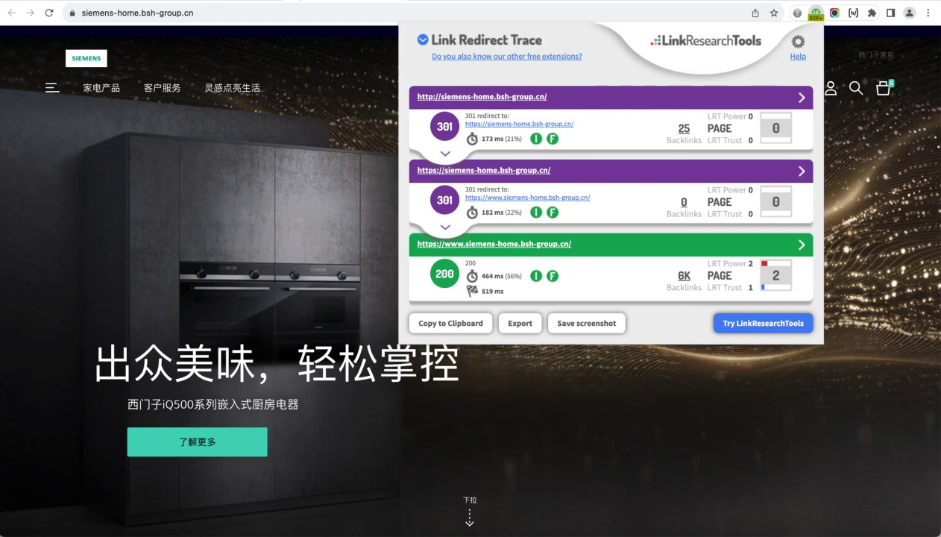
key(ctrl+Tab)
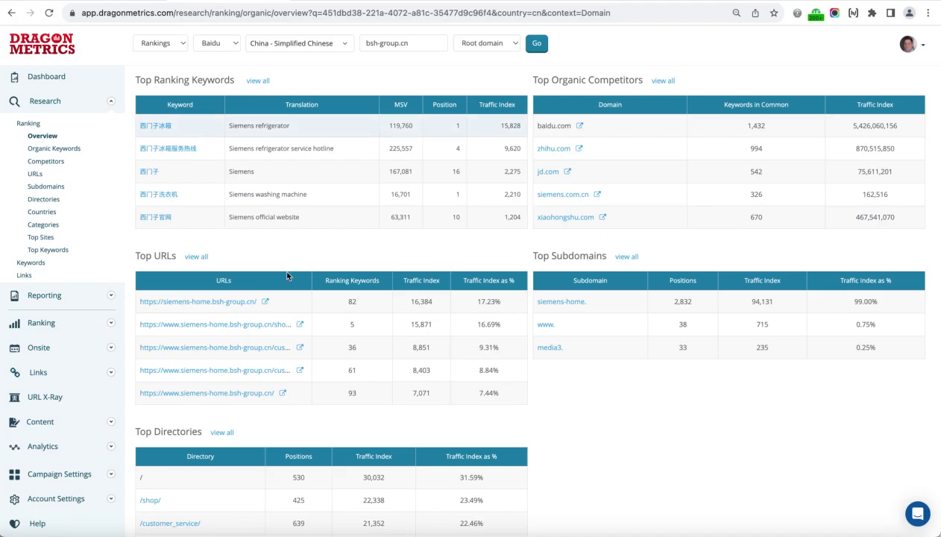
Open the full organic keyword list for bsh-group.cn and review its keywords, search volumes, positions, traffic index and ranking URLs.
click(261, 83)
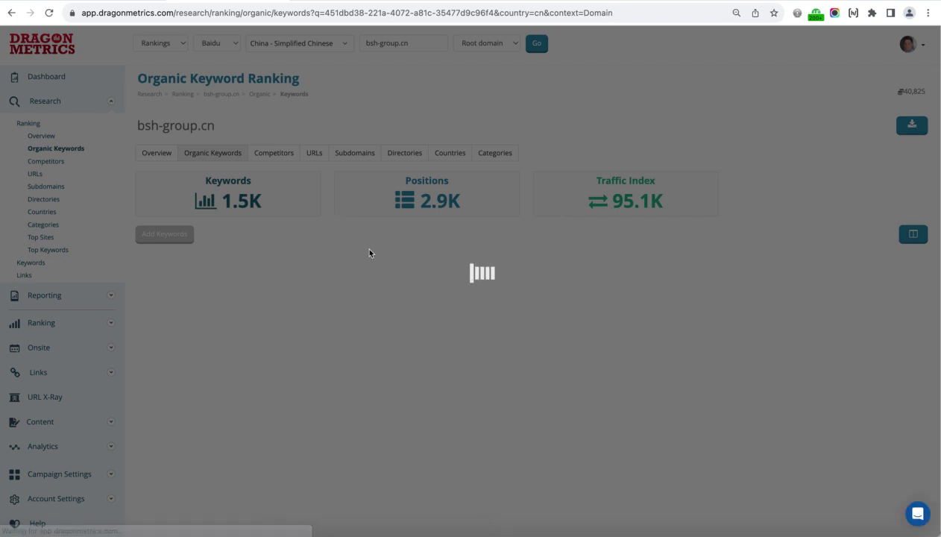
scroll(369, 253, down, 2)
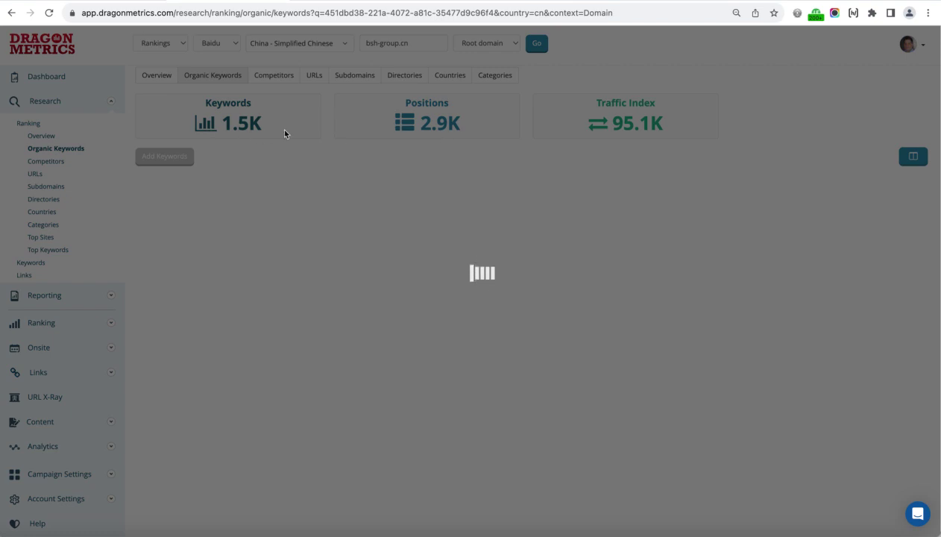
mouse_move(286, 134)
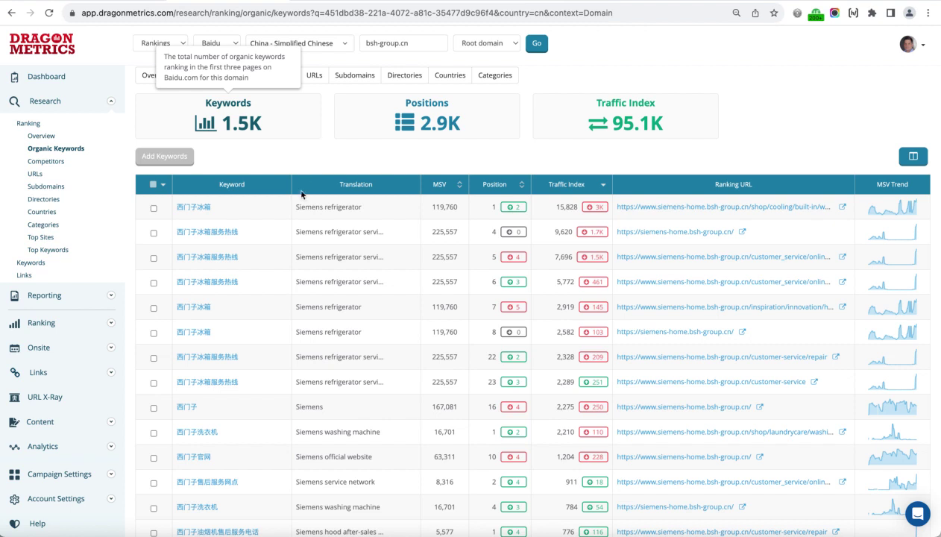
scroll(301, 193, down, 3)
scroll(342, 249, down, 8)
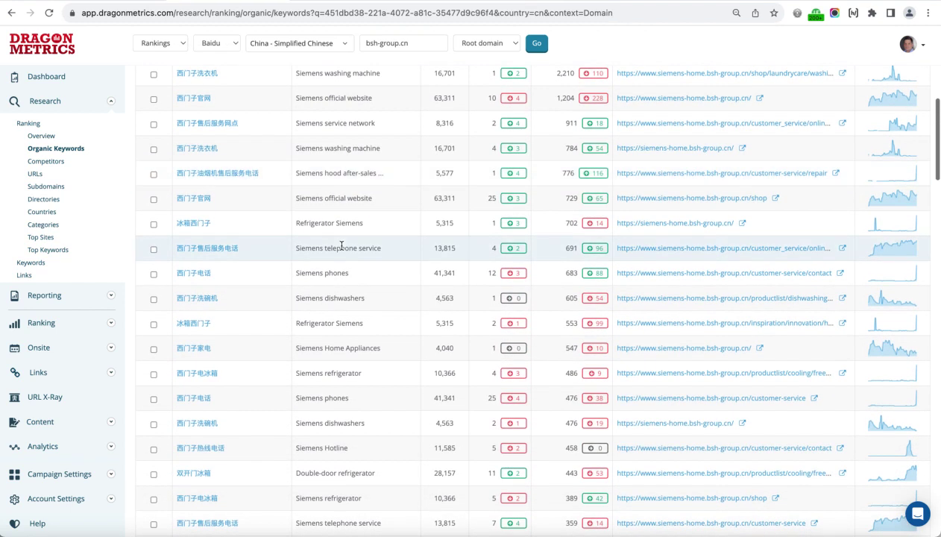
scroll(342, 245, down, 3)
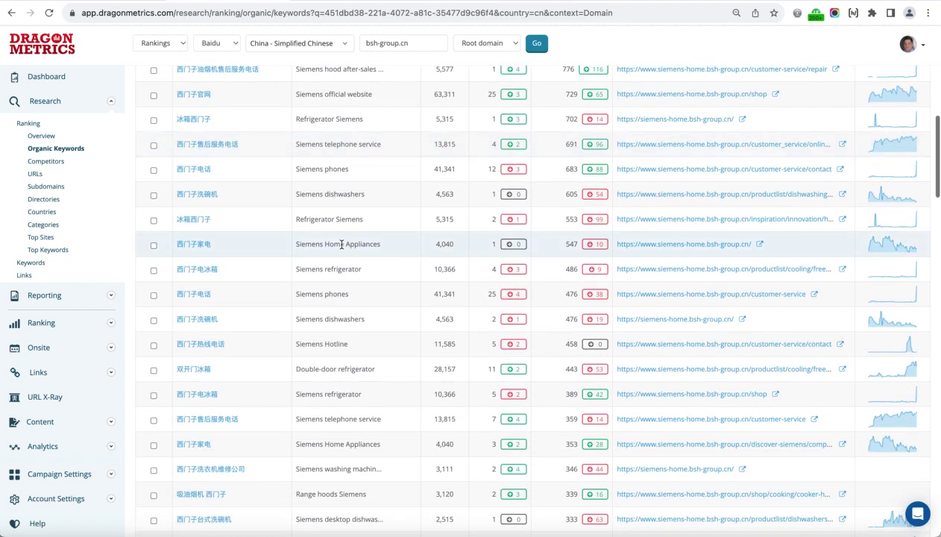
scroll(342, 245, down, 5)
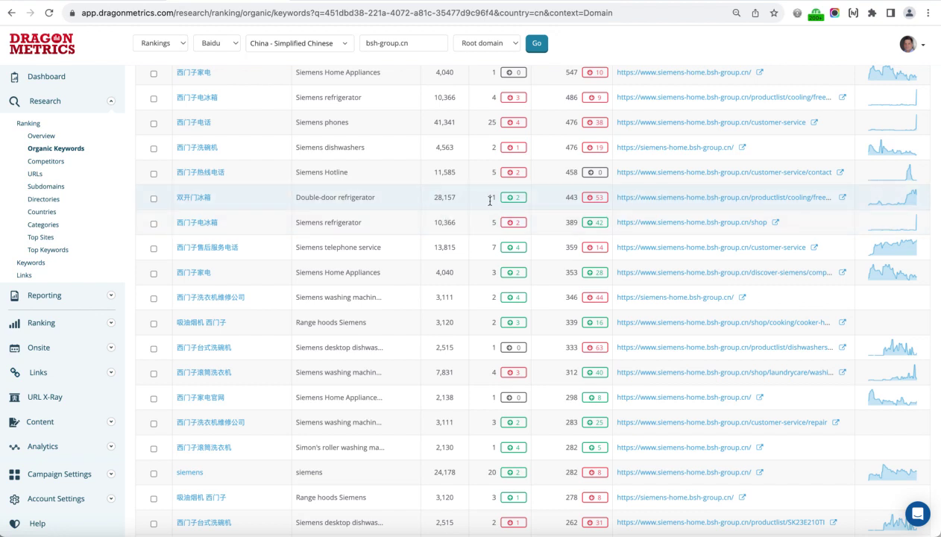
Open the keyword overview for 双开门冰箱 and review its monthly search trend, difficulty, keyword ideas and SERP results.
drag(488, 200, 498, 198)
click(196, 198)
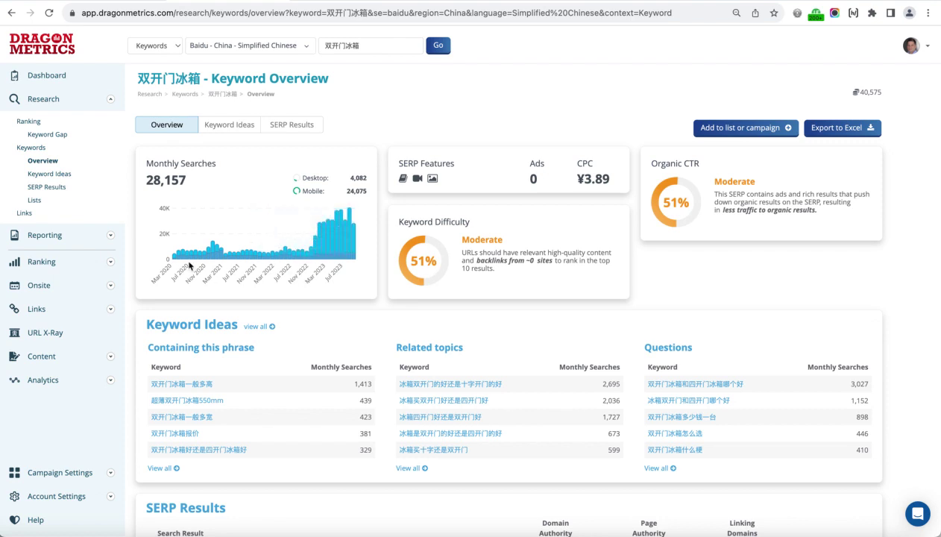
mouse_move(180, 257)
scroll(548, 287, down, 3)
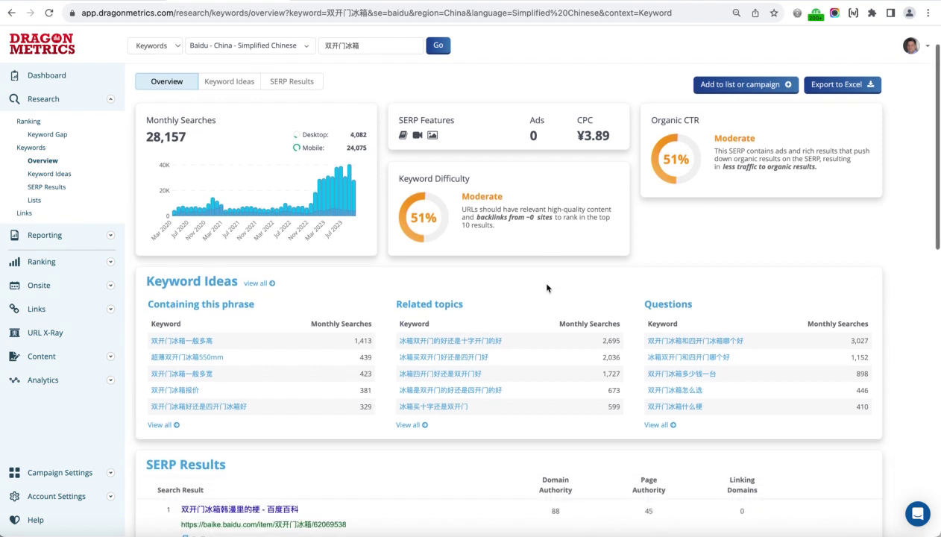
scroll(546, 288, down, 3)
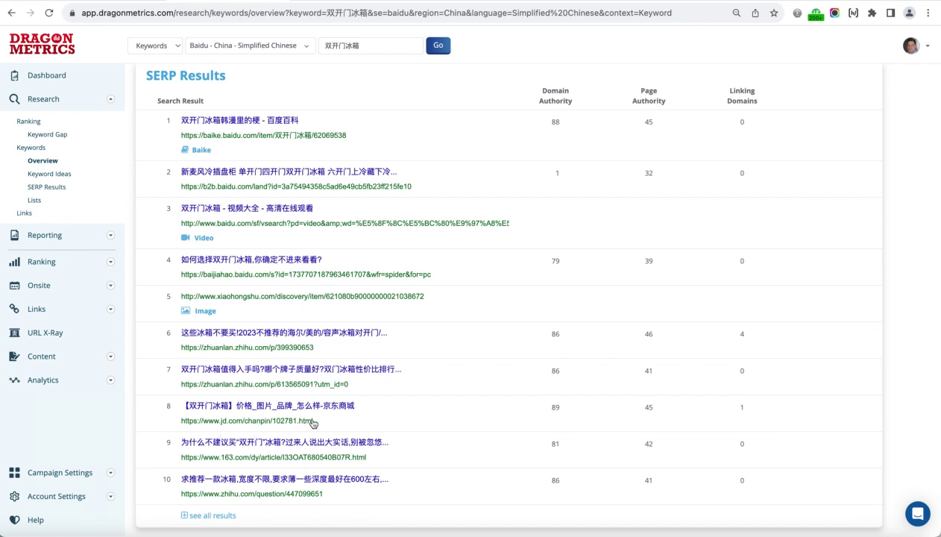
mouse_move(308, 422)
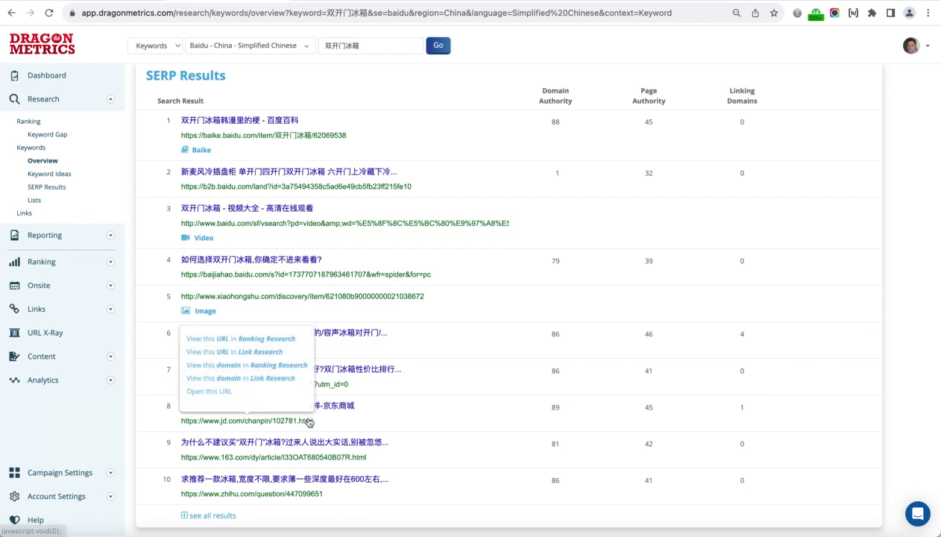
click(219, 390)
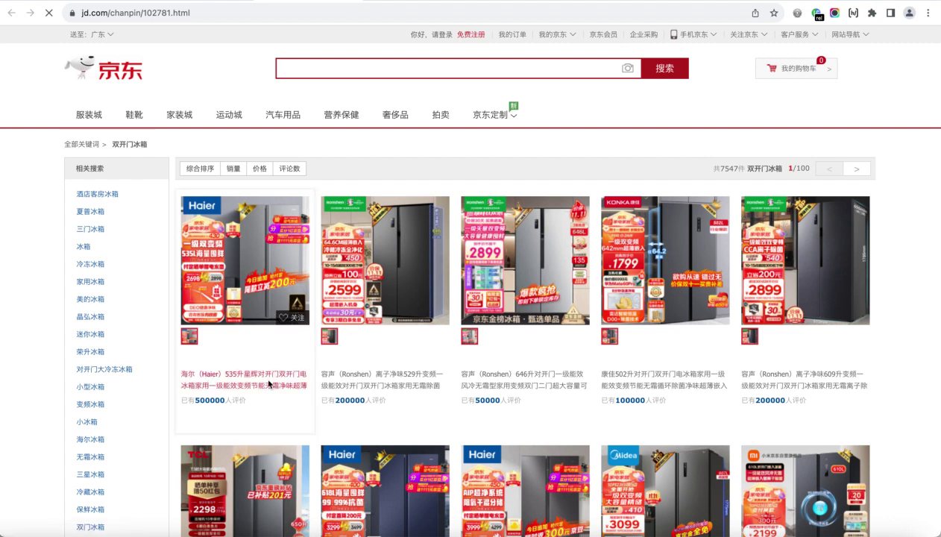
scroll(649, 402, down, 2)
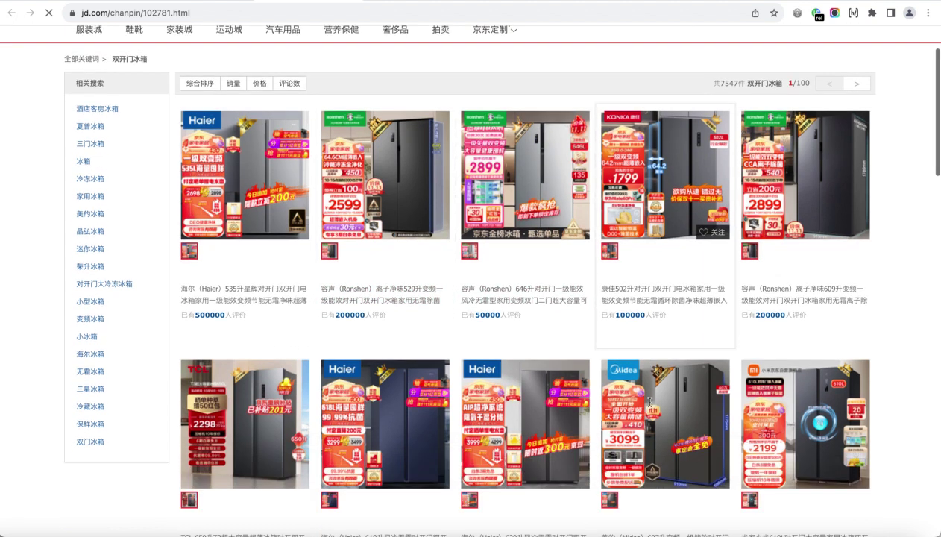
scroll(649, 403, down, 6)
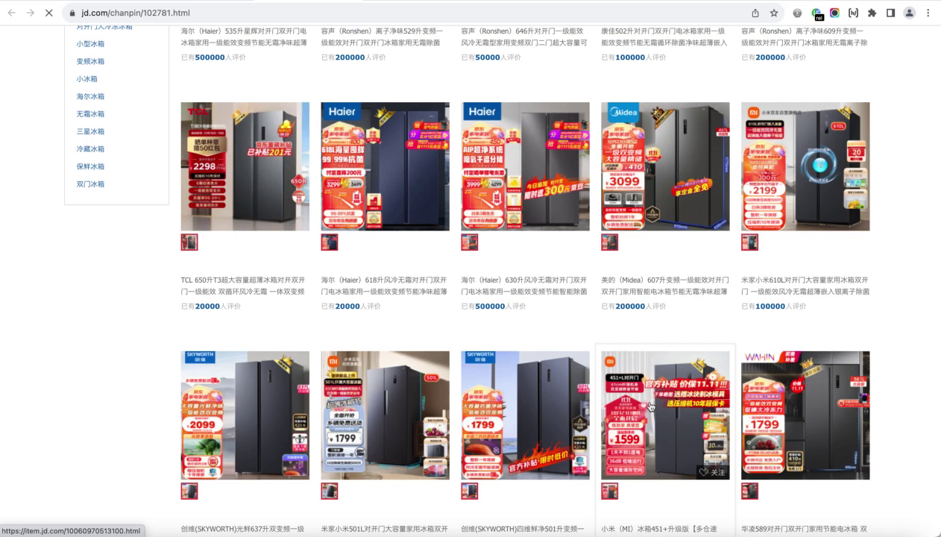
scroll(742, 277, down, 2)
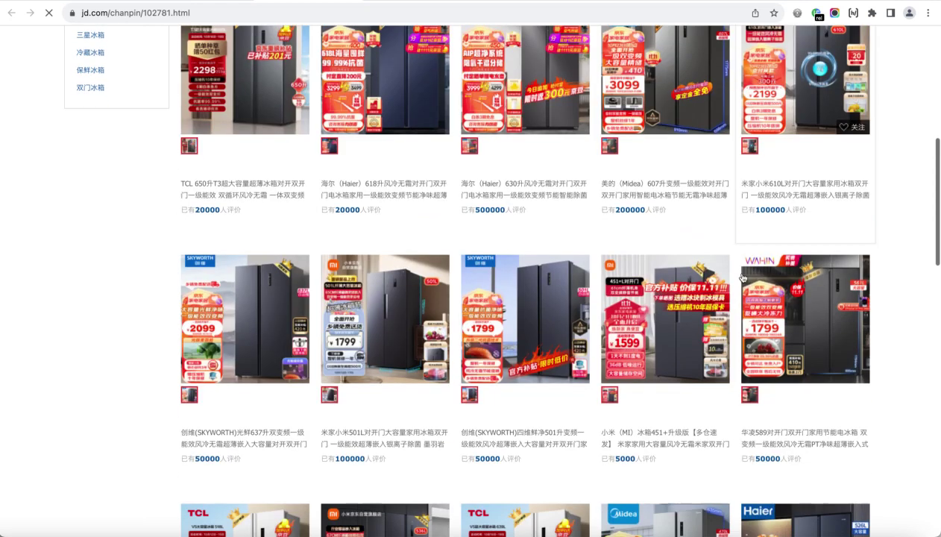
scroll(615, 183, down, 2)
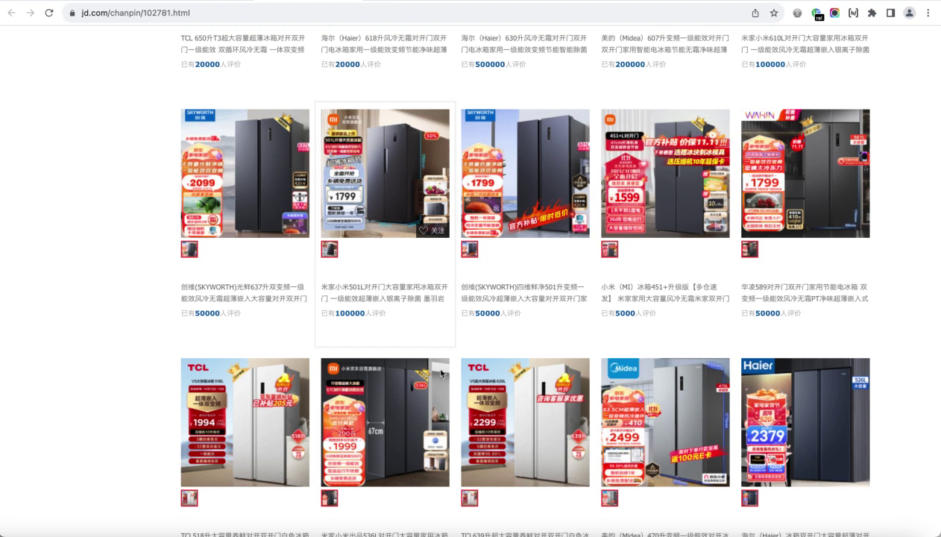
scroll(441, 373, down, 3)
scroll(441, 372, down, 1)
scroll(440, 373, down, 2)
scroll(440, 373, down, 2)
scroll(441, 358, up, 10)
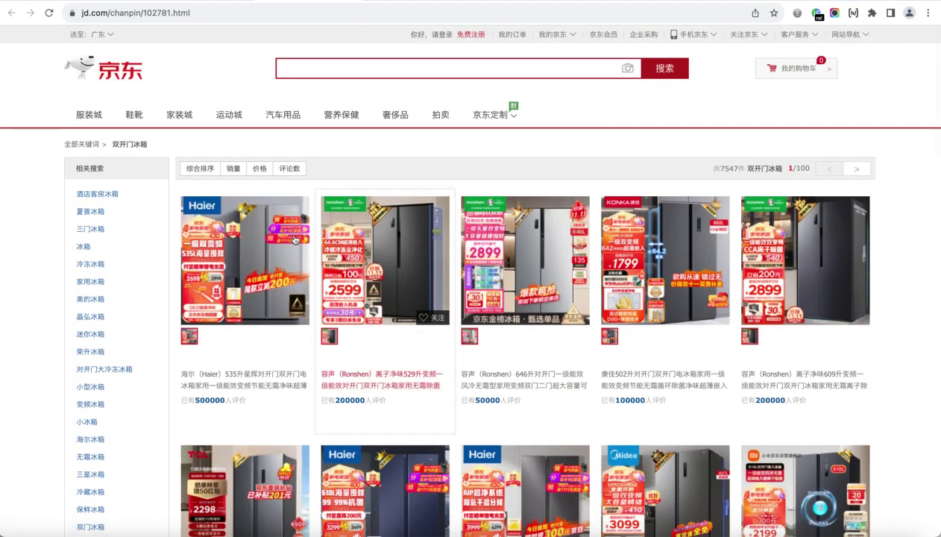
Return to the 双开门冰箱 keyword overview and expand the SERP results to show all ranking pages.
click(208, 1)
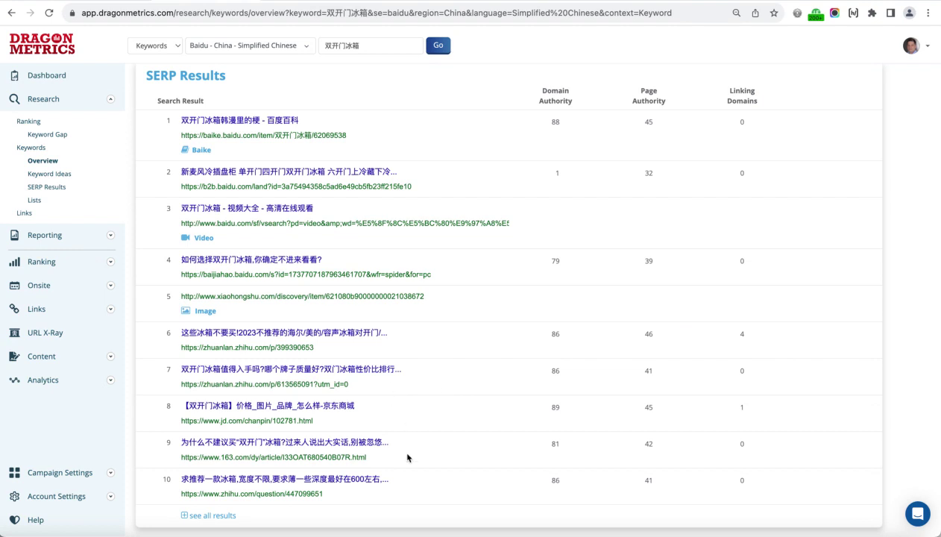
scroll(408, 457, down, 3)
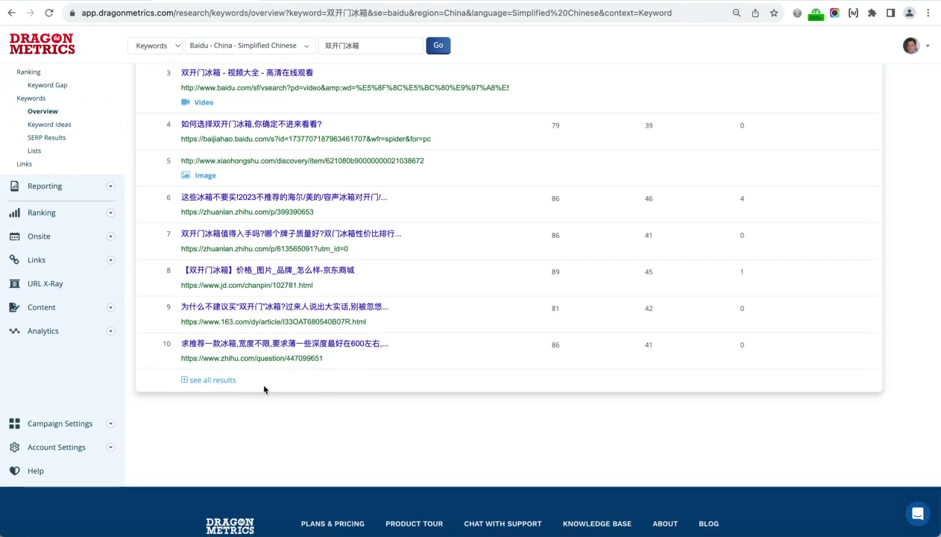
click(229, 379)
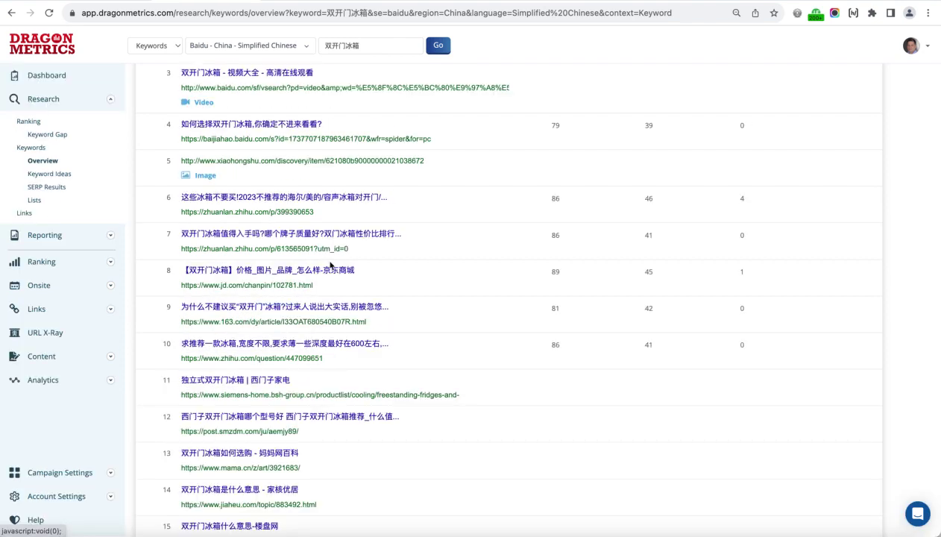
scroll(330, 264, down, 4)
Open the Siemens result 独立式双开门冰箱 | 西门子家电 and examine the category page's heading, filters, product cards and footer for content.
mouse_move(240, 264)
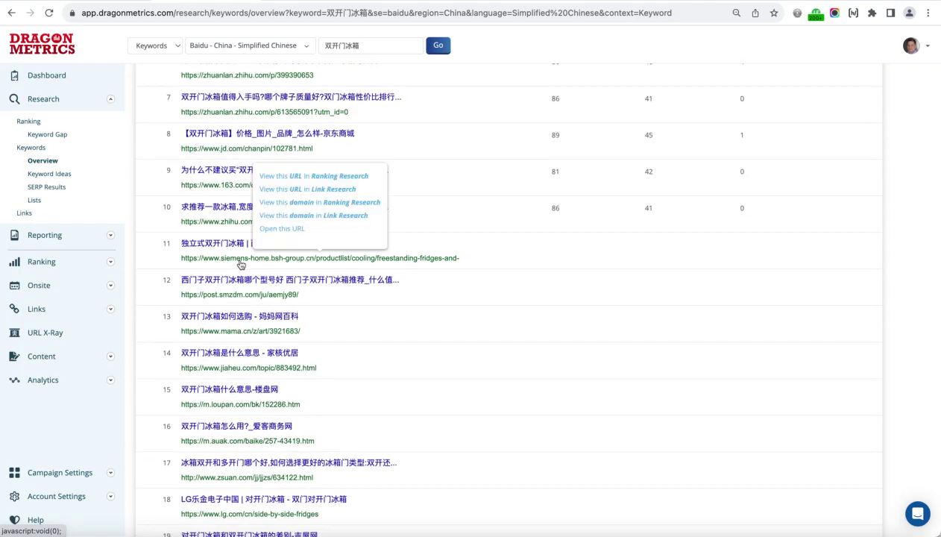
mouse_move(230, 246)
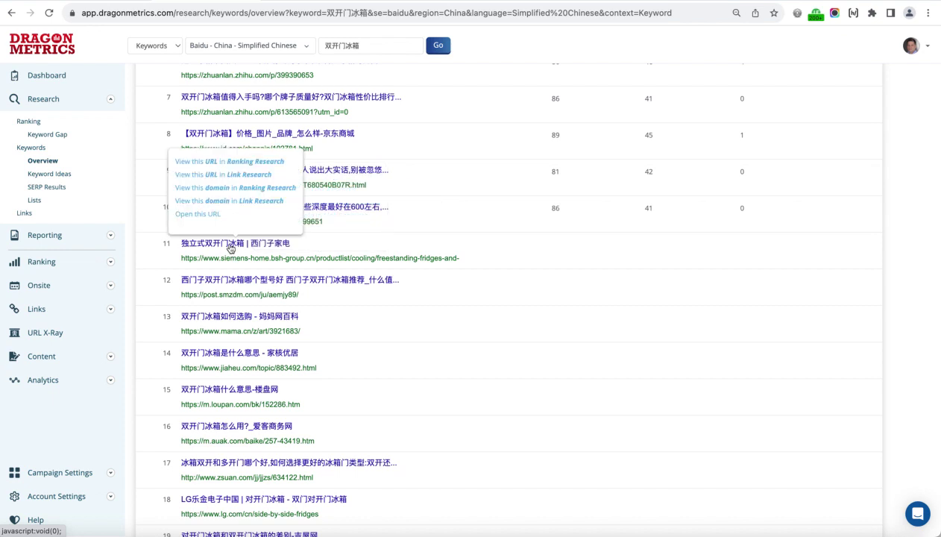
click(200, 214)
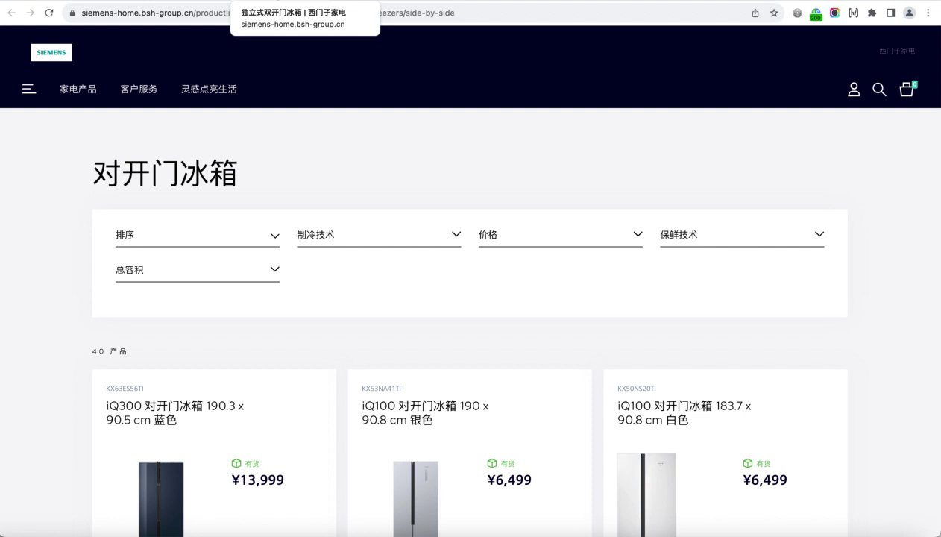
scroll(240, 109, down, 3)
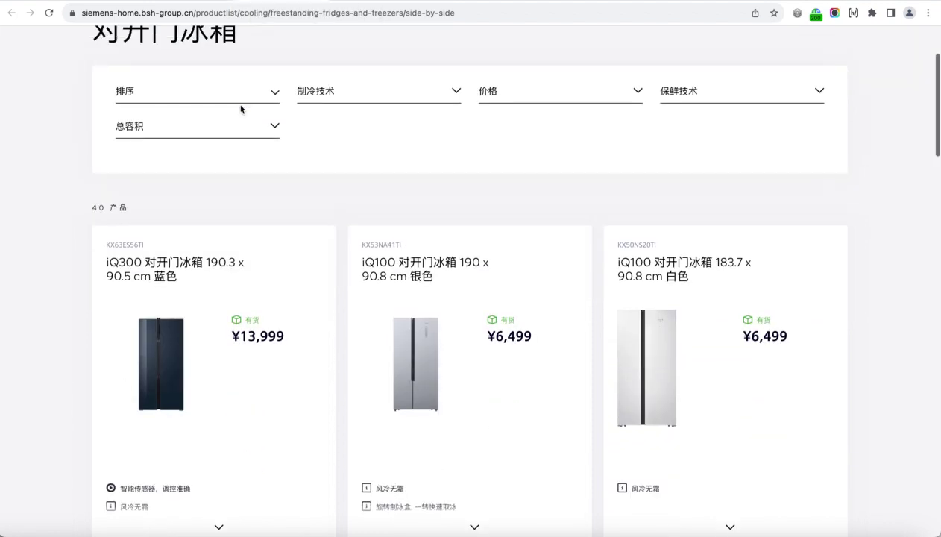
scroll(240, 109, down, 3)
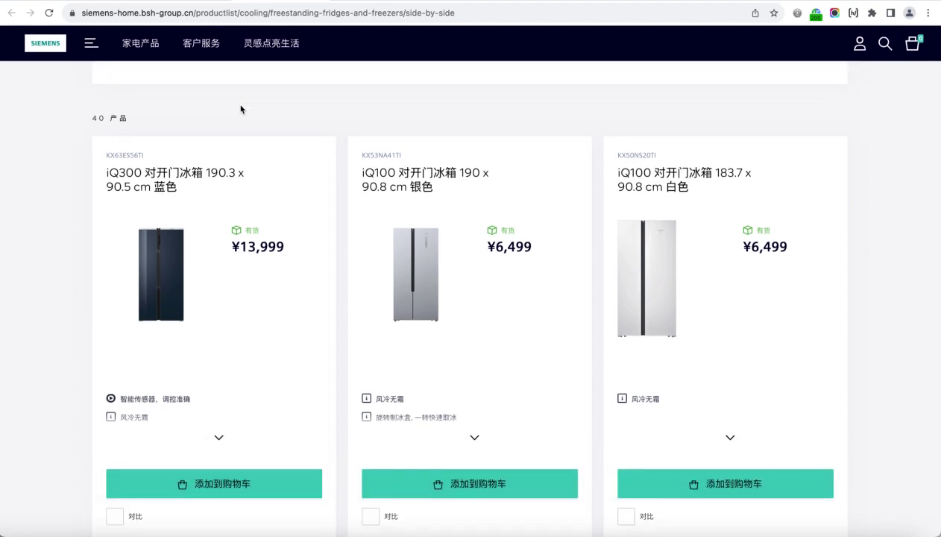
scroll(240, 109, down, 2)
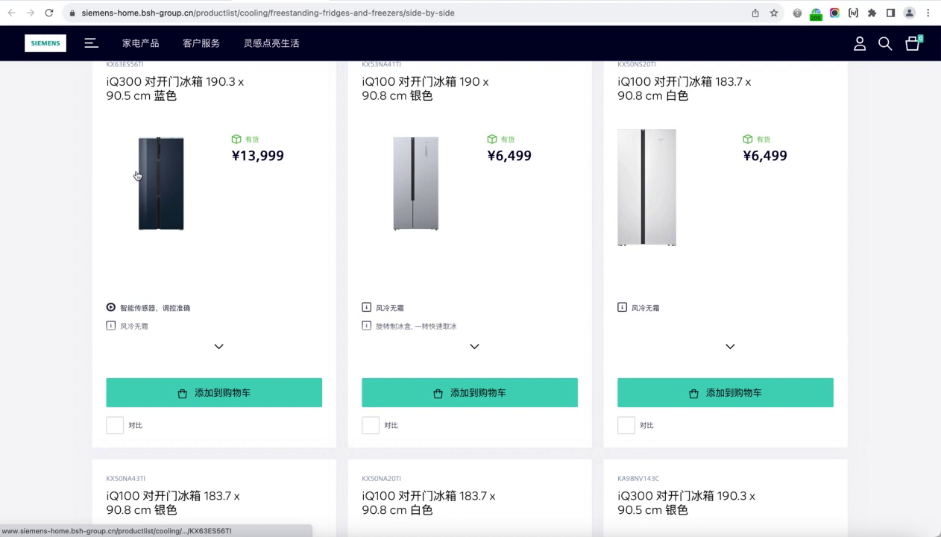
scroll(136, 176, down, 3)
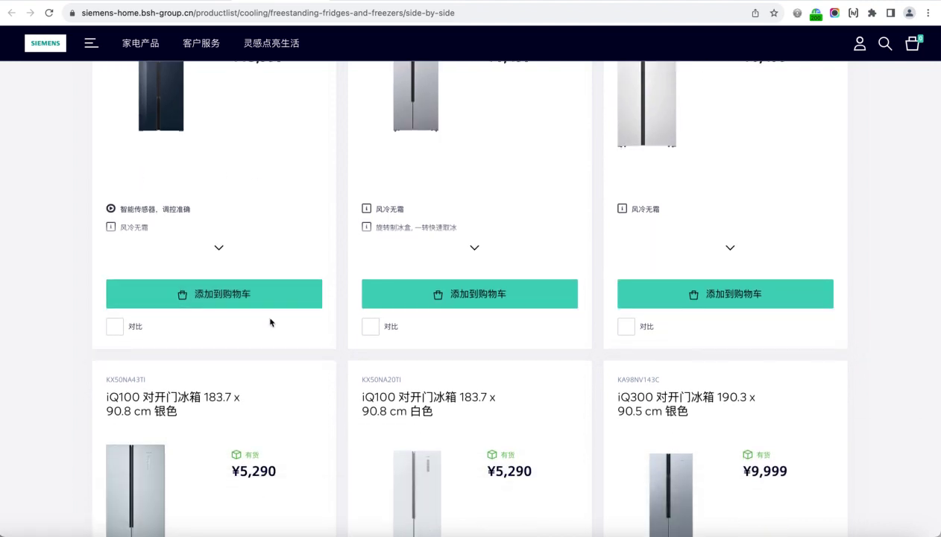
scroll(271, 322, down, 8)
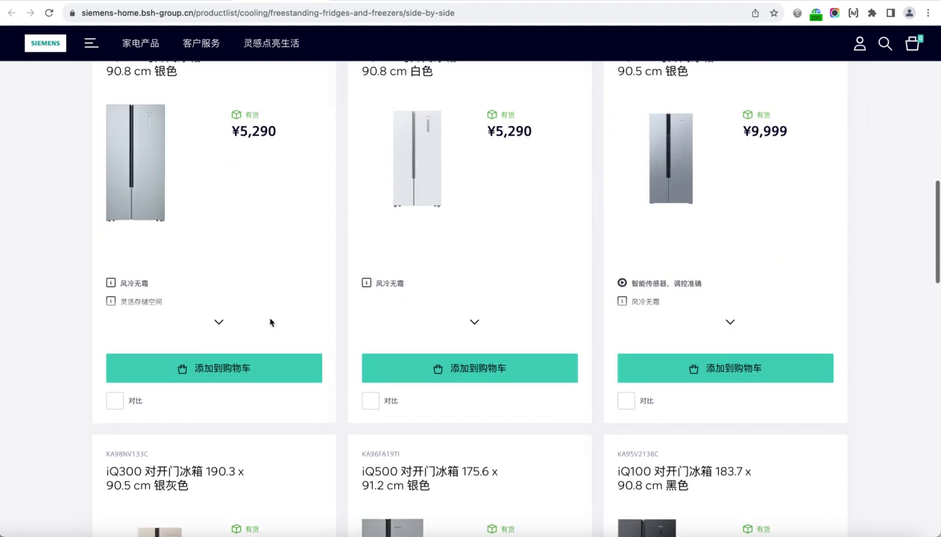
scroll(269, 321, down, 3)
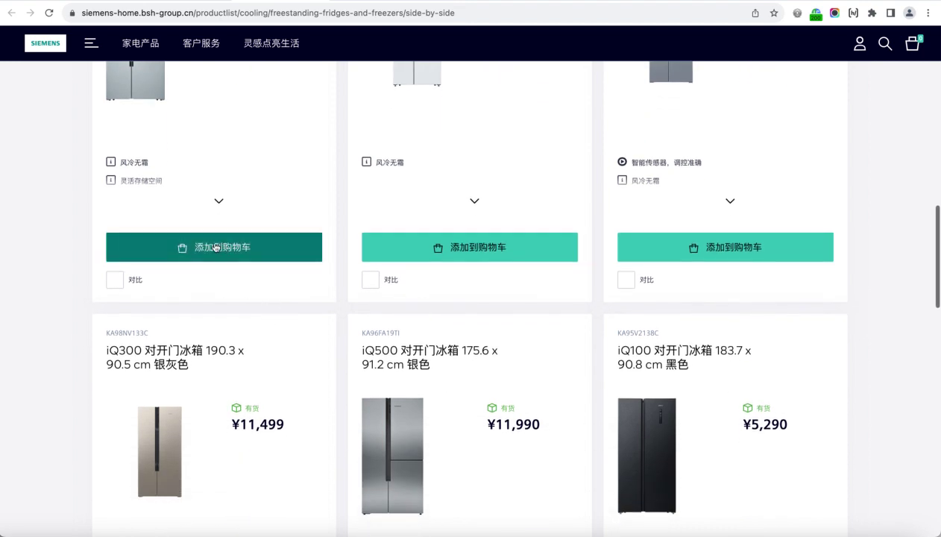
scroll(241, 250, down, 13)
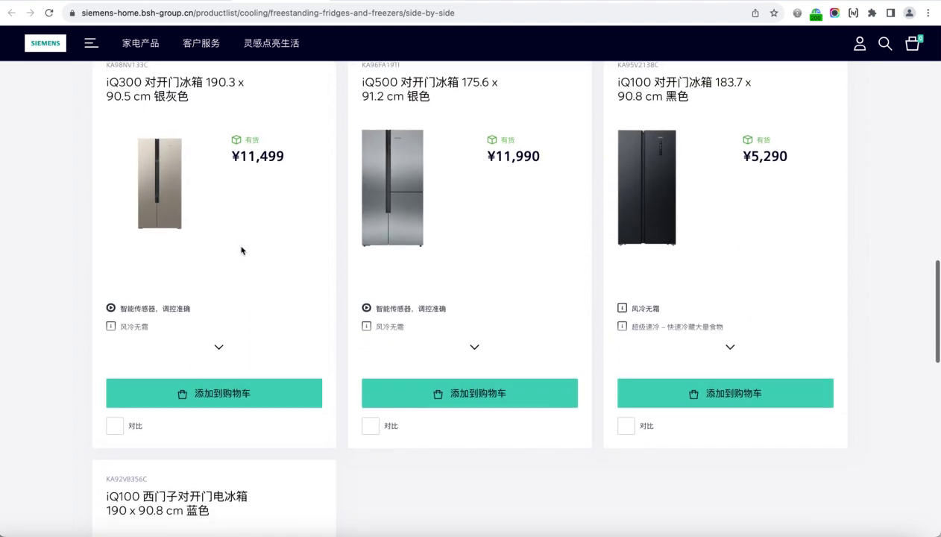
scroll(241, 249, down, 8)
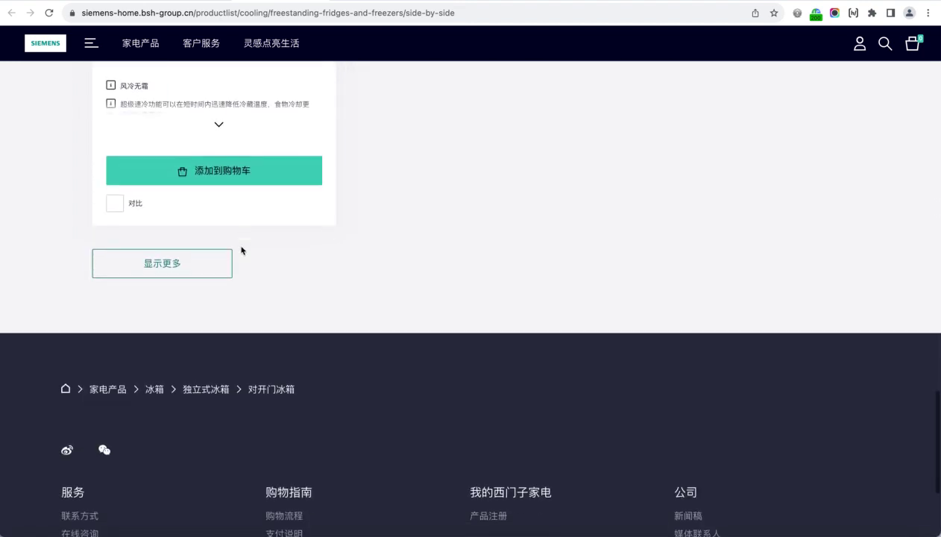
scroll(242, 249, up, 18)
scroll(241, 250, up, 13)
scroll(242, 250, down, 7)
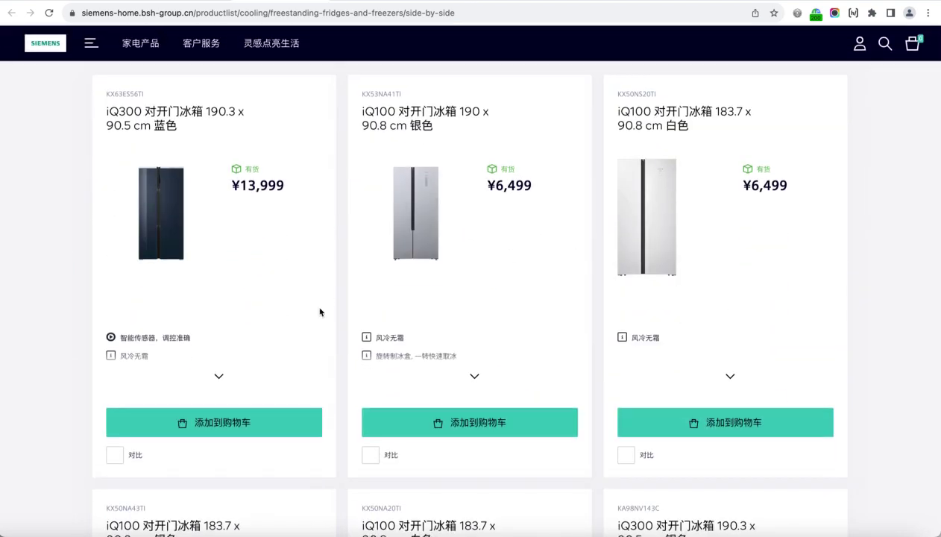
scroll(321, 310, down, 7)
scroll(320, 311, down, 10)
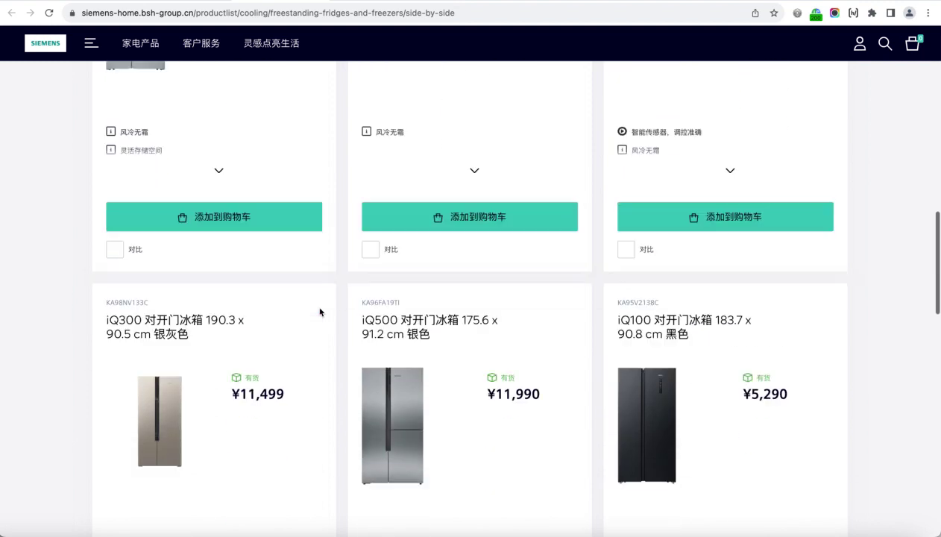
scroll(320, 312, down, 3)
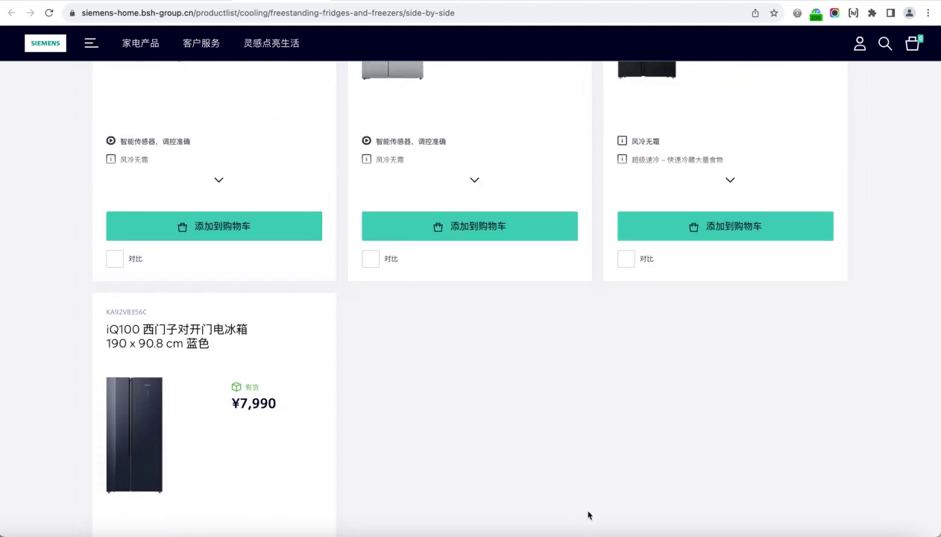
Return to the JD.com 双开门冰箱 listing and review its product grid through to the pagination and closing keyword text.
click(355, 2)
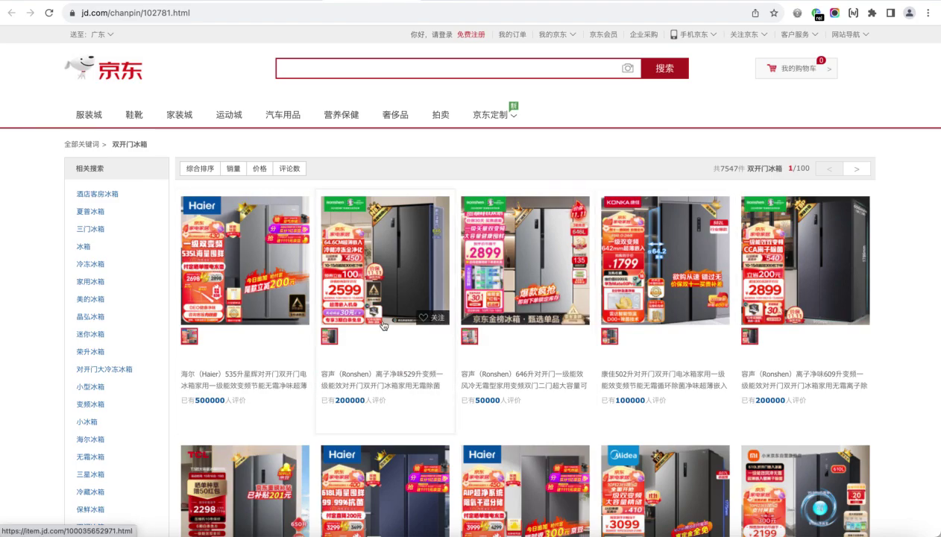
scroll(383, 324, down, 8)
scroll(382, 324, down, 8)
scroll(383, 324, down, 1)
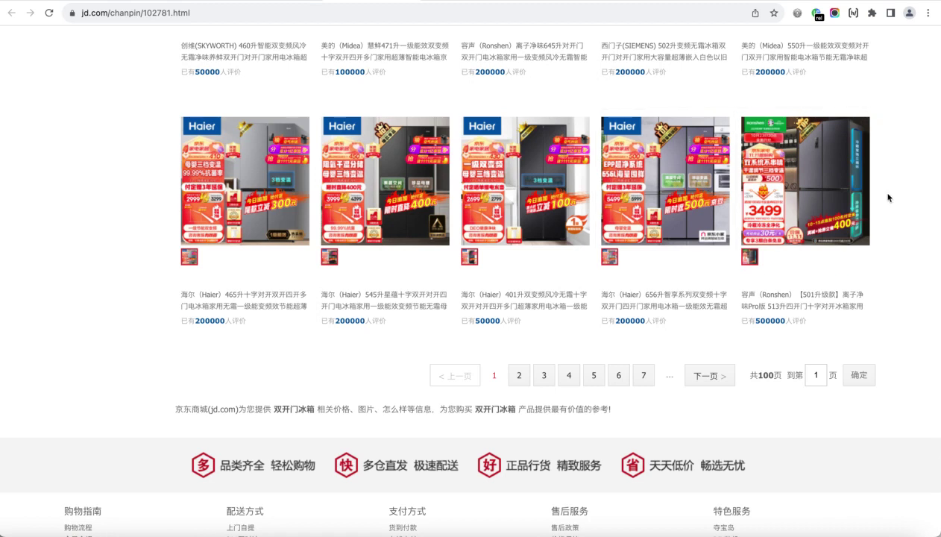
scroll(887, 198, up, 20)
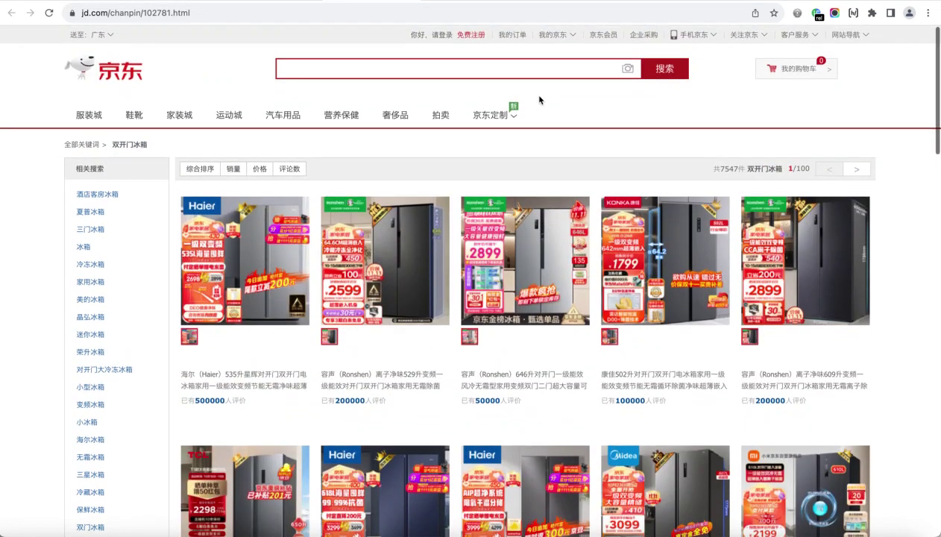
Return to the Siemens side-by-side fridge category, load its second page of products and examine the rest of the page.
click(335, 6)
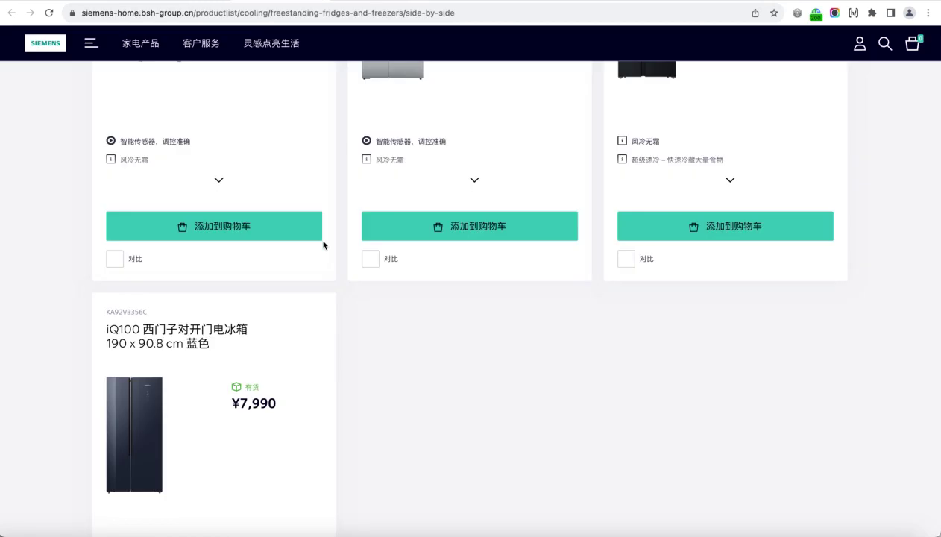
scroll(344, 477, down, 5)
click(208, 457)
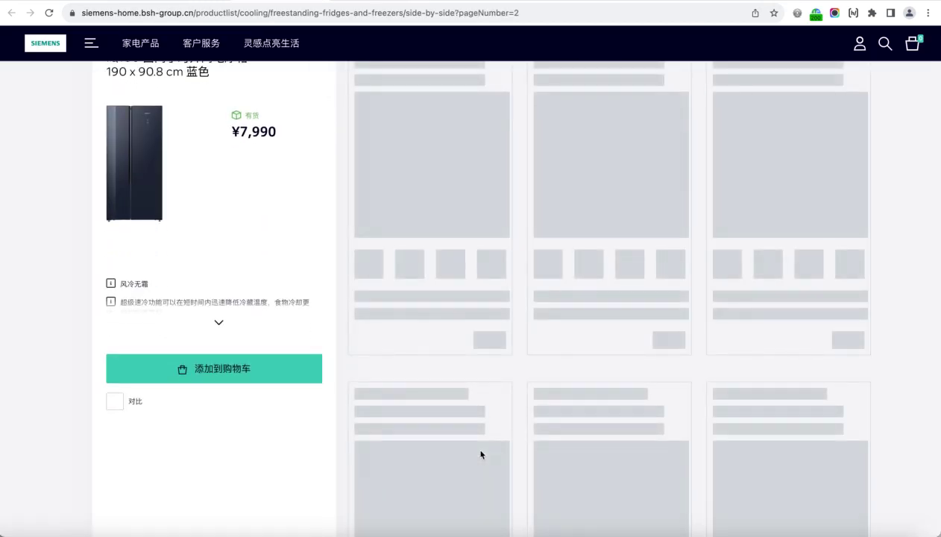
scroll(481, 454, down, 10)
scroll(481, 455, down, 10)
scroll(481, 455, up, 15)
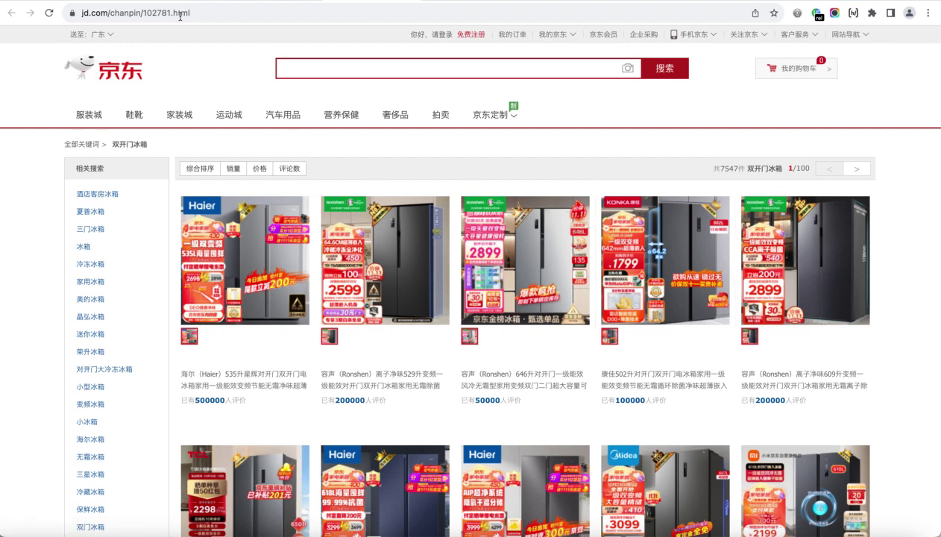
Return to the 双开门冰箱 keyword overview and review the lower-ranked SERP results, ending at the search volume and difficulty summary.
click(203, 3)
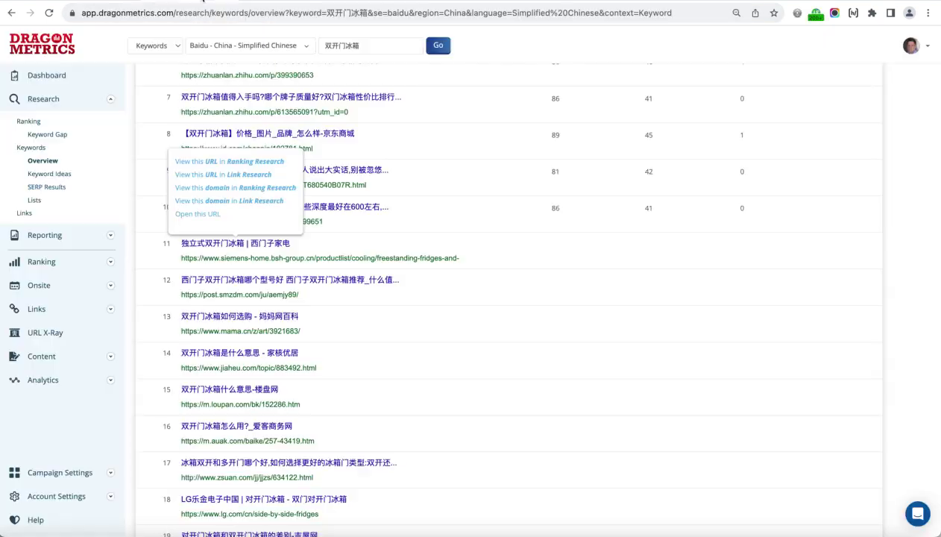
scroll(363, 210, down, 2)
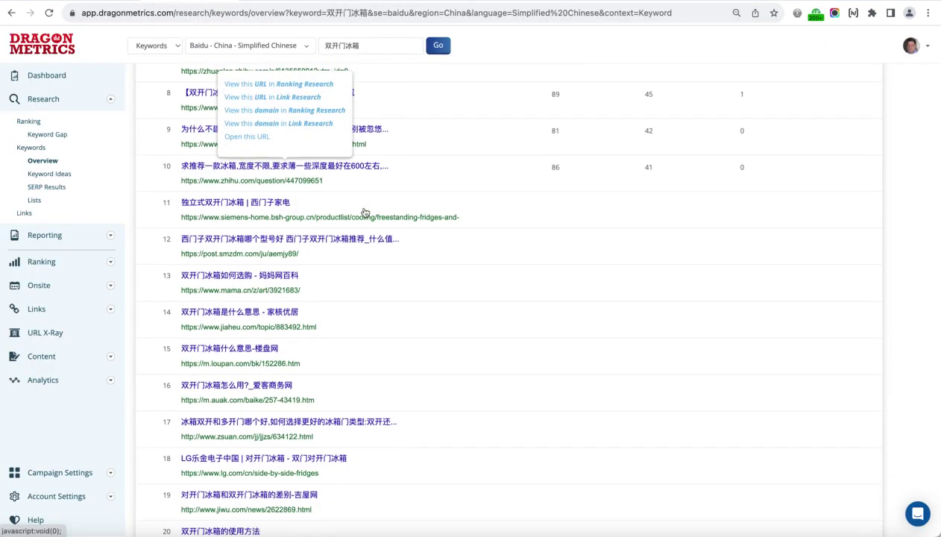
scroll(422, 237, down, 5)
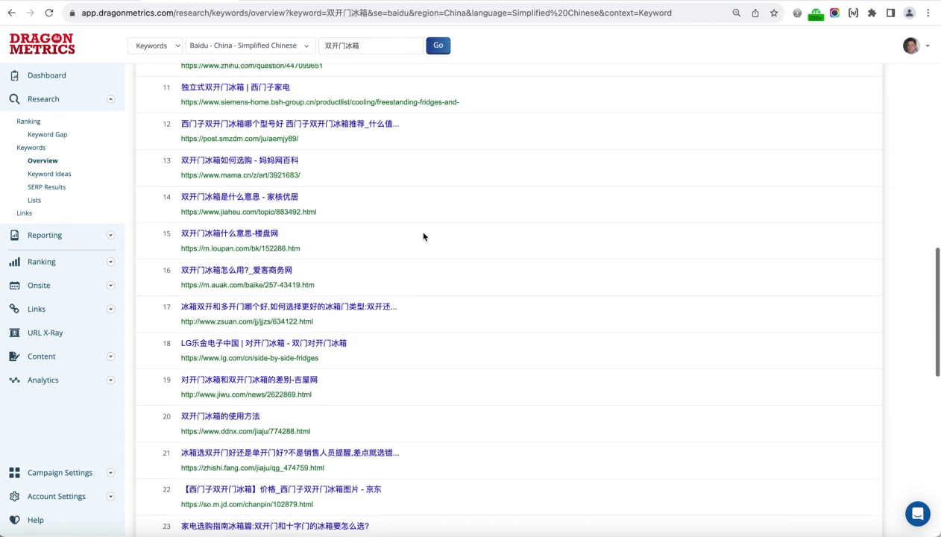
scroll(423, 237, down, 1)
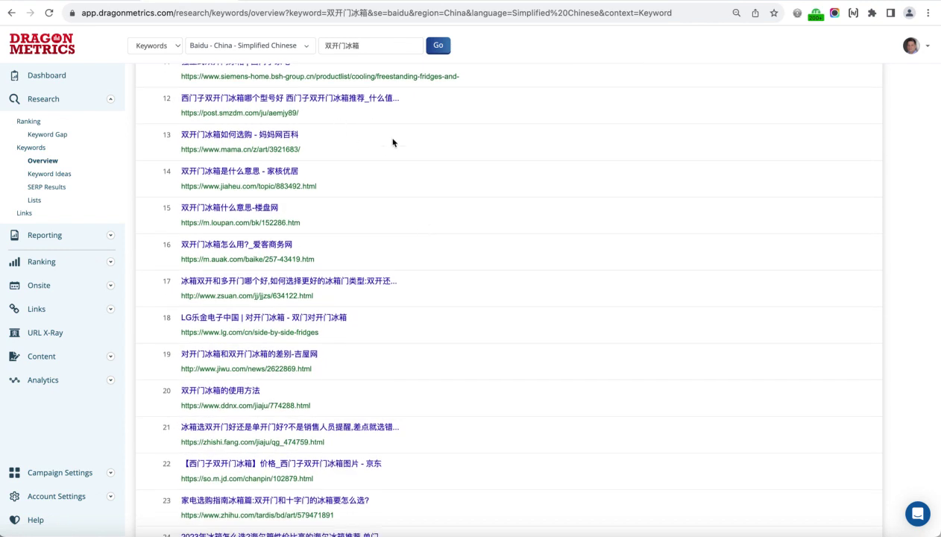
scroll(398, 160, up, 20)
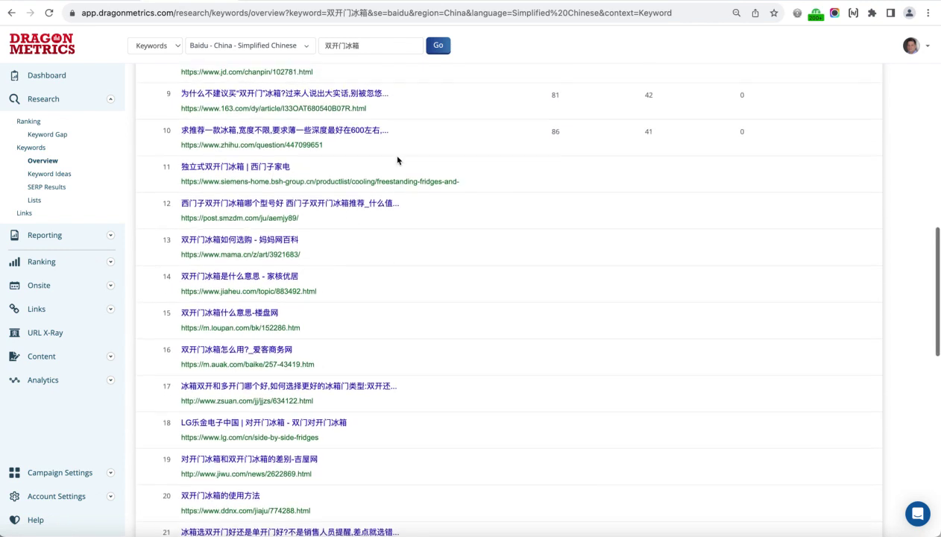
scroll(397, 160, up, 10)
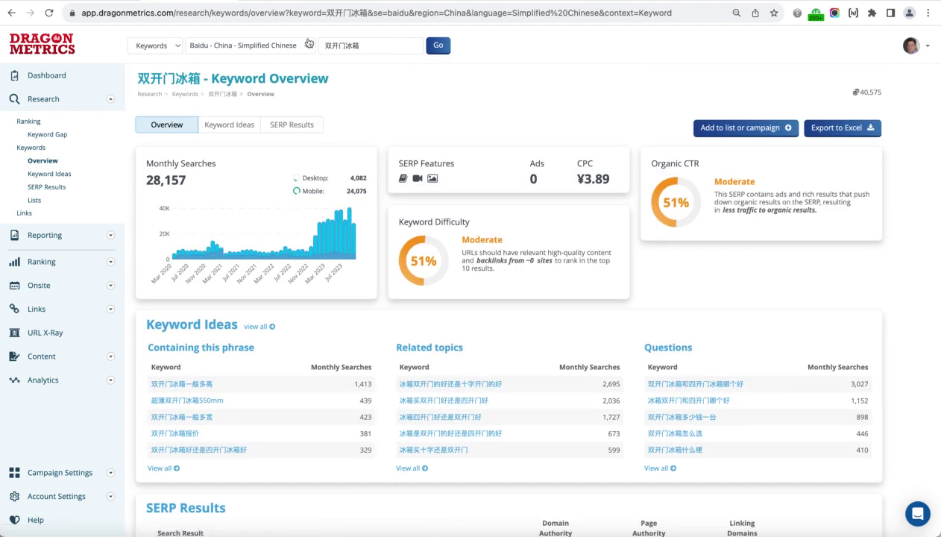
Go from the Siemens side-by-side fridge category to the site's homepage and view its opening content.
click(259, 1)
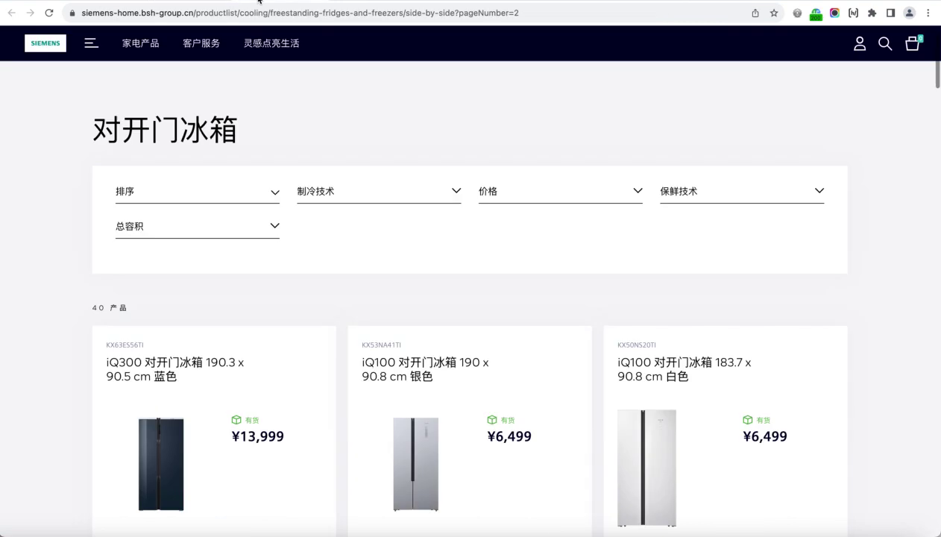
click(46, 48)
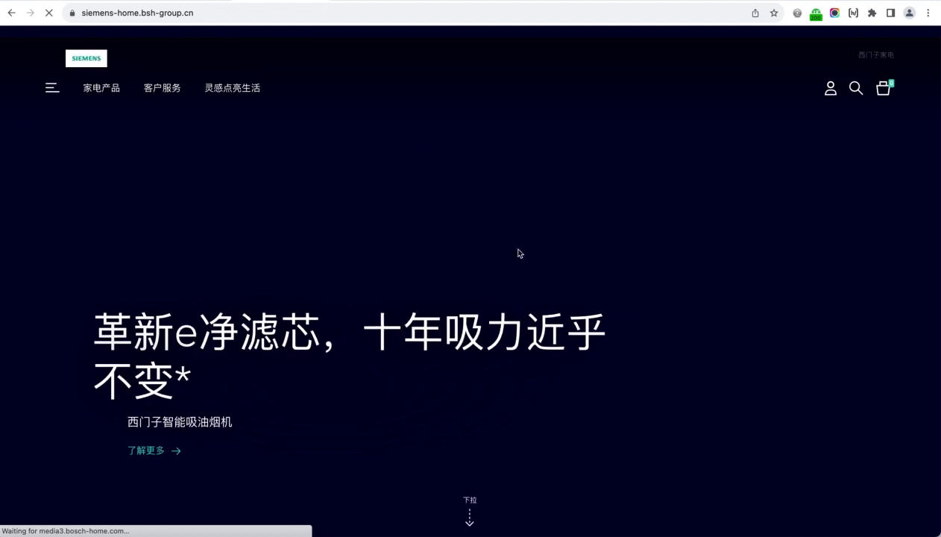
scroll(539, 365, down, 3)
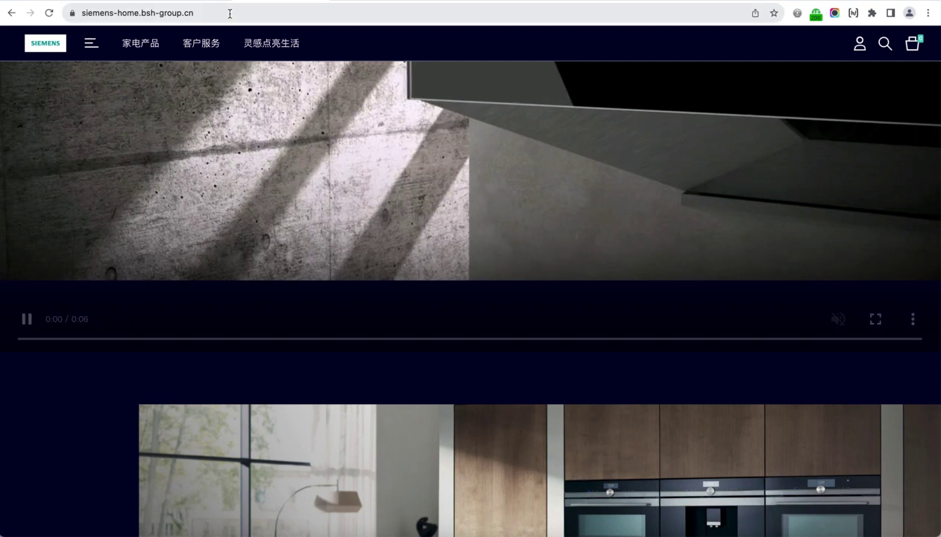
Load the Siemens homepage with the made-up query parameter ?hgh=dccxc added to its URL.
click(230, 13)
click(229, 13)
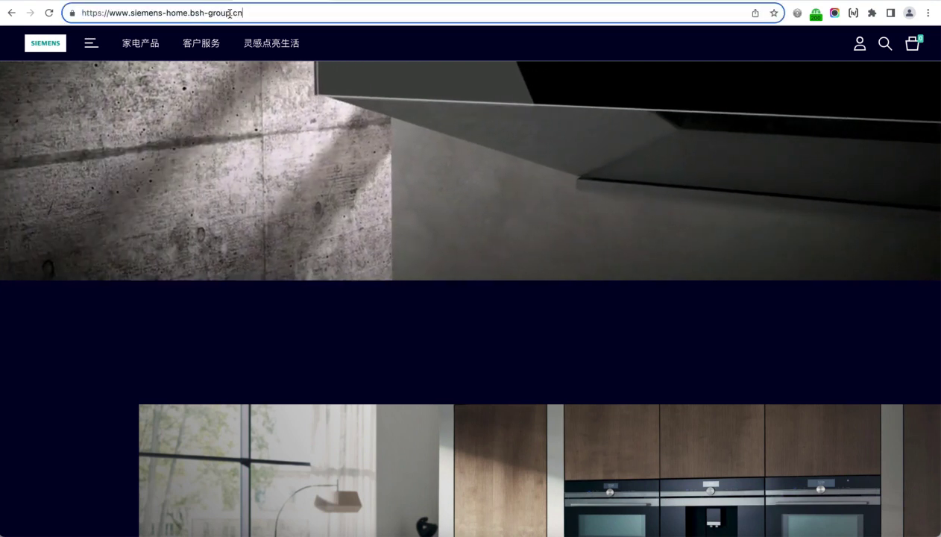
text(/)
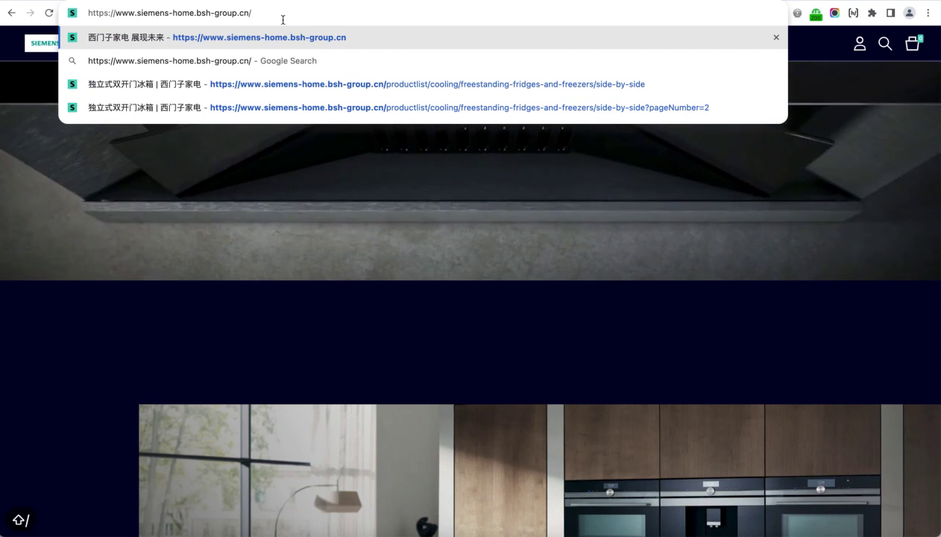
text(?hgh=)
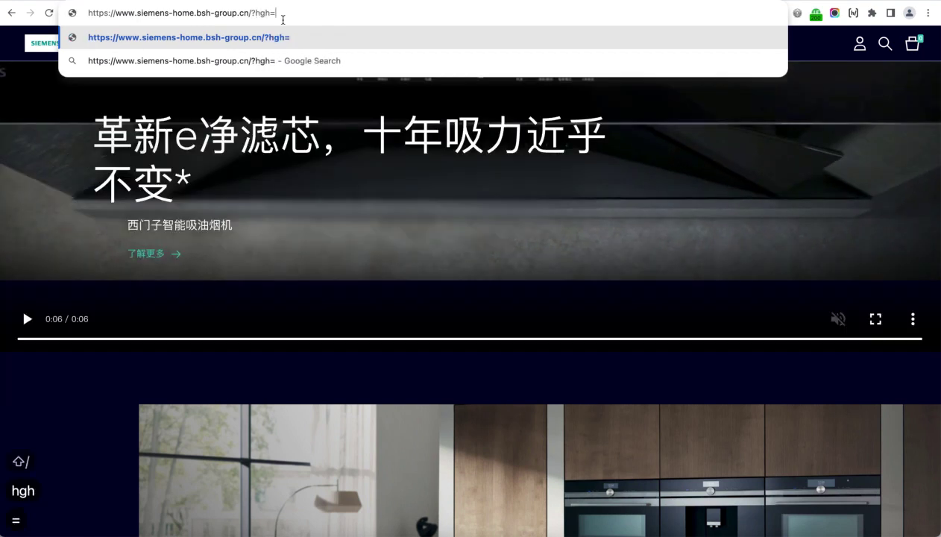
text(dccxc)
key(Return)
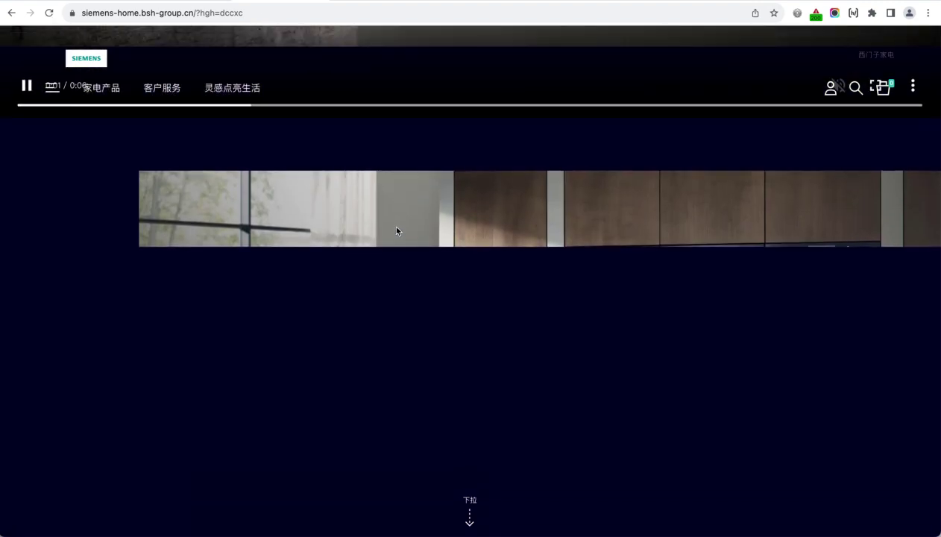
Examine the parameterised Siemens homepage from its product categories to its footer, checking how the content sections load.
scroll(397, 231, down, 10)
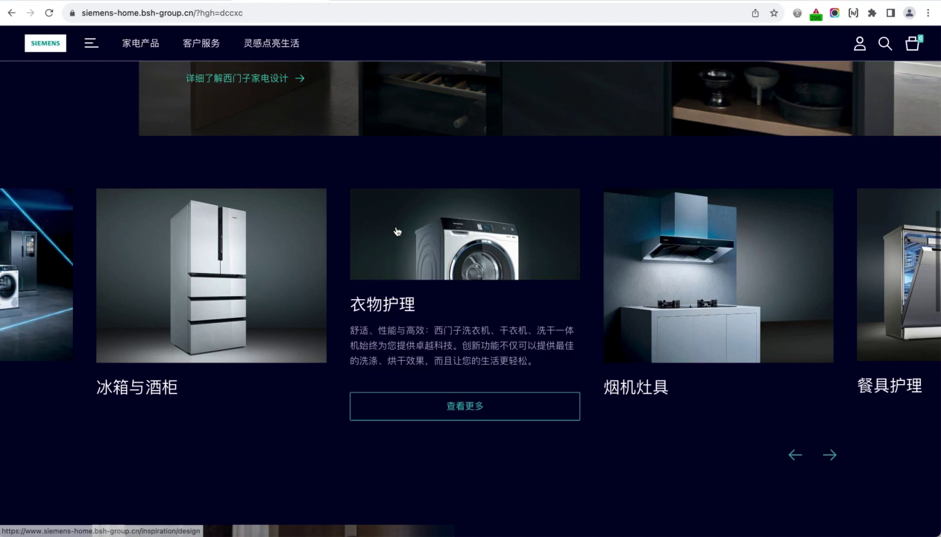
scroll(397, 231, down, 10)
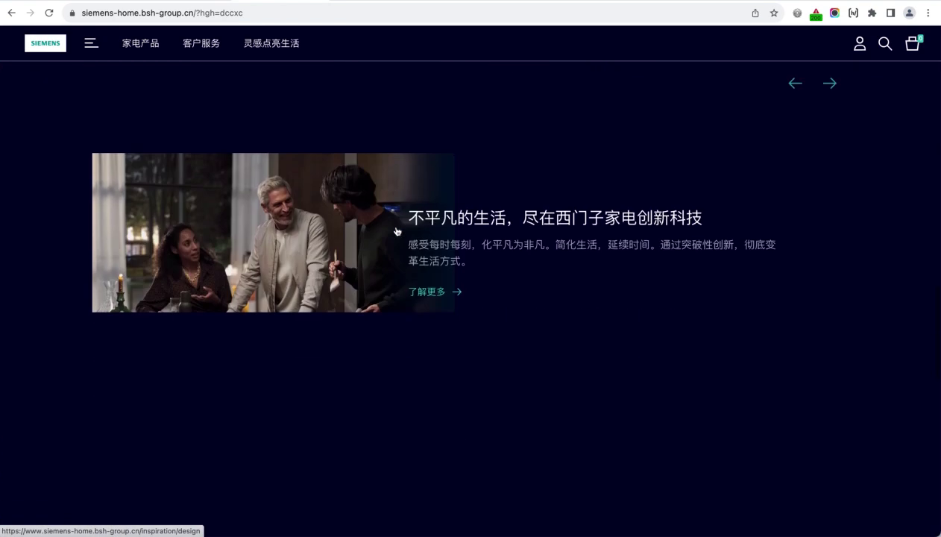
scroll(398, 231, down, 10)
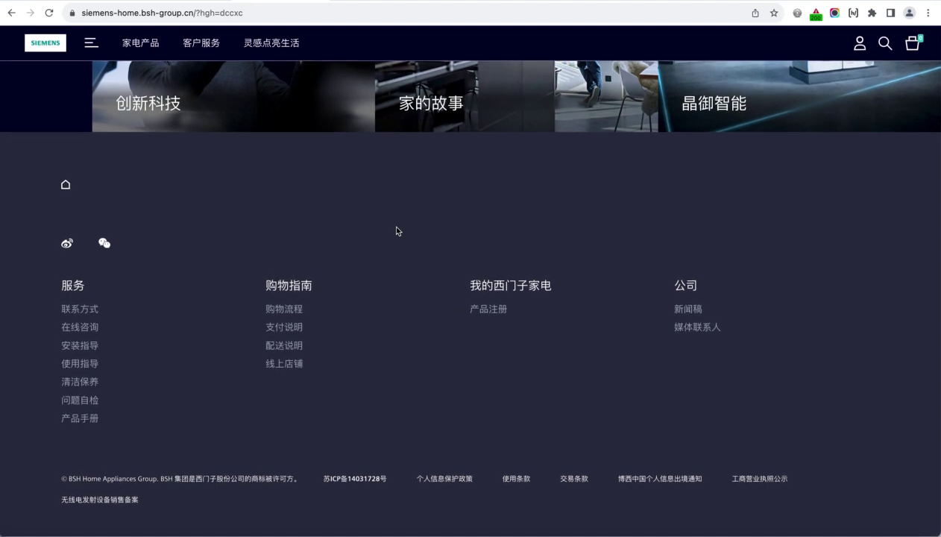
scroll(397, 231, up, 2)
scroll(398, 231, down, 2)
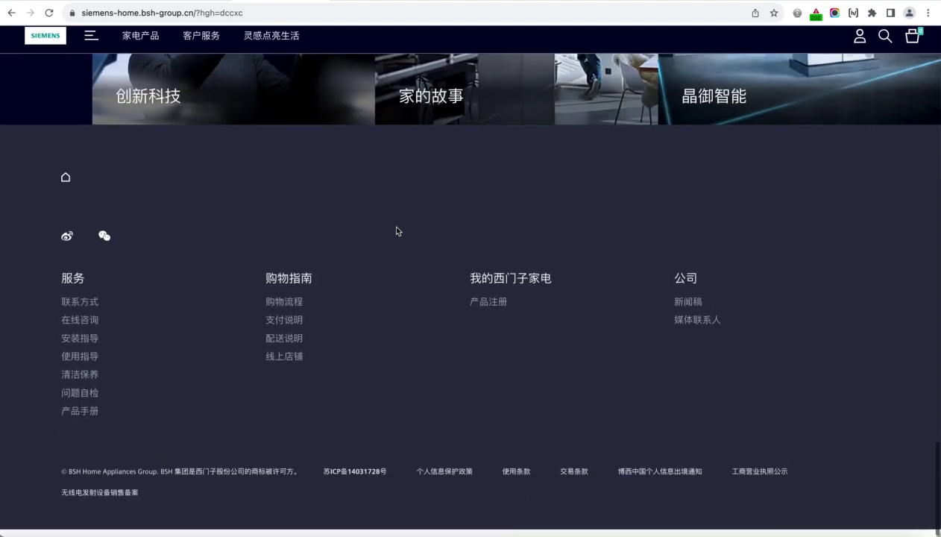
scroll(395, 230, up, 8)
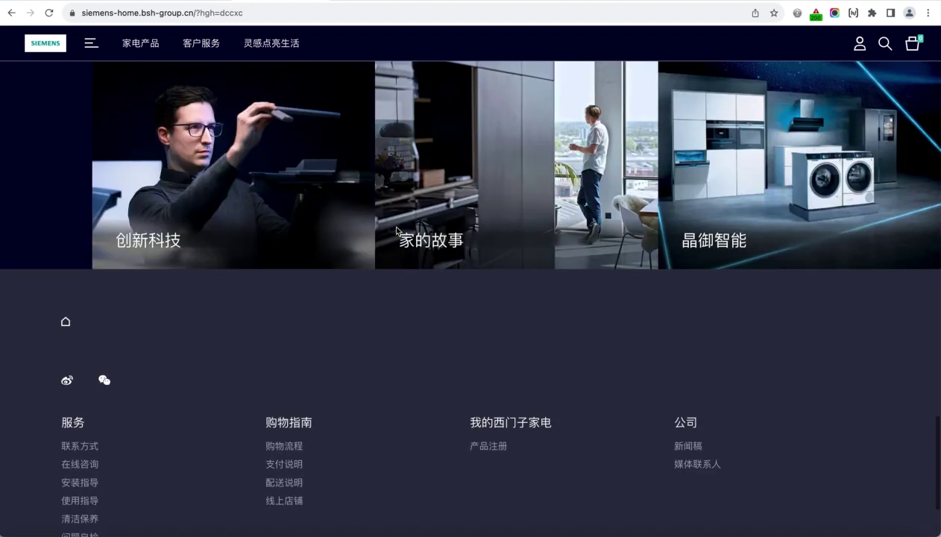
scroll(397, 231, up, 20)
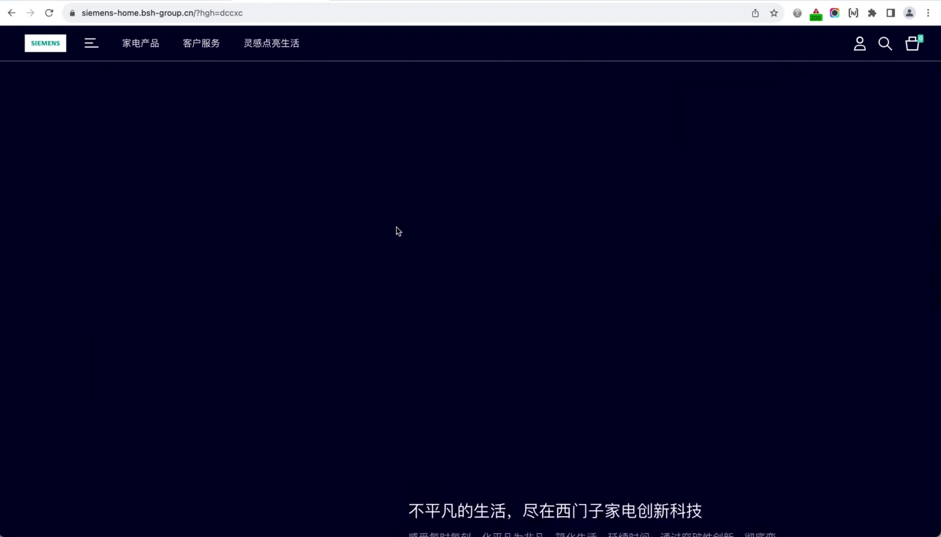
scroll(396, 231, up, 10)
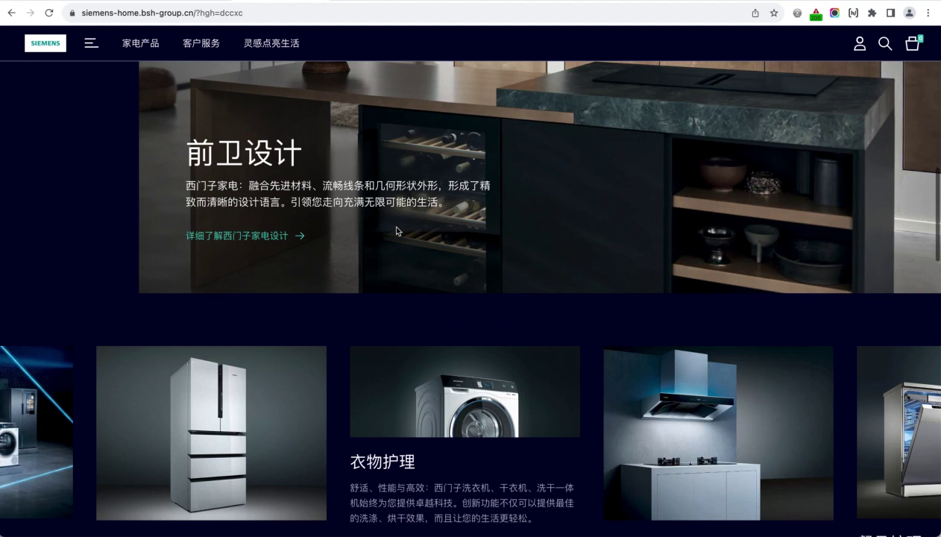
scroll(397, 231, down, 15)
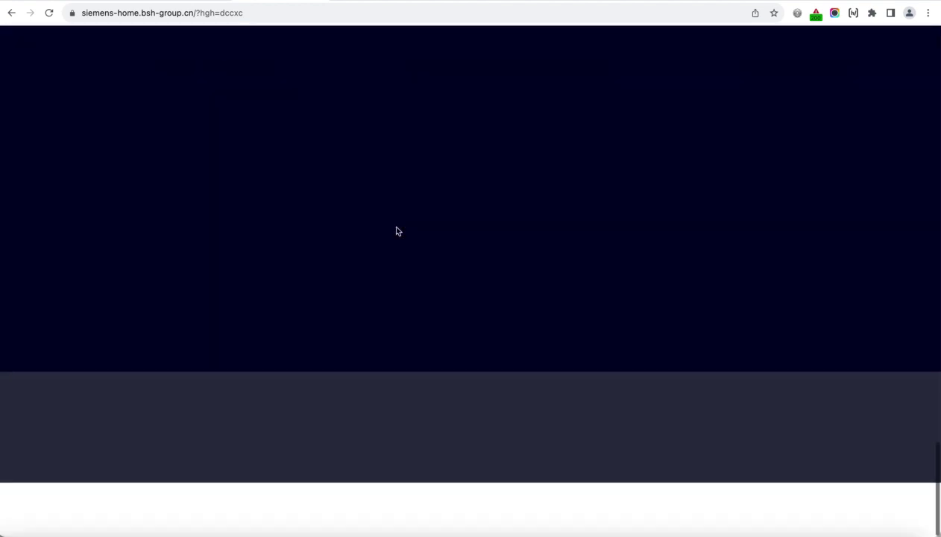
scroll(397, 231, down, 2)
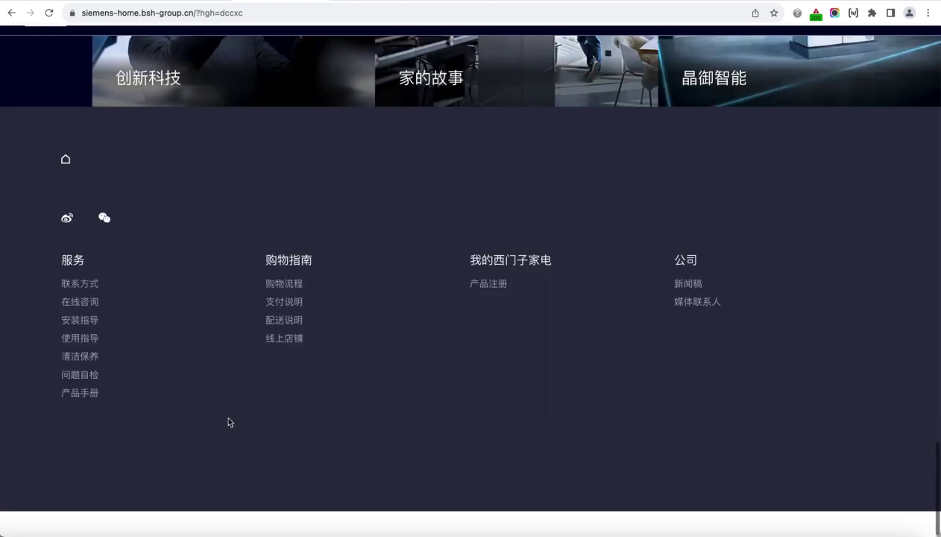
scroll(309, 361, up, 1)
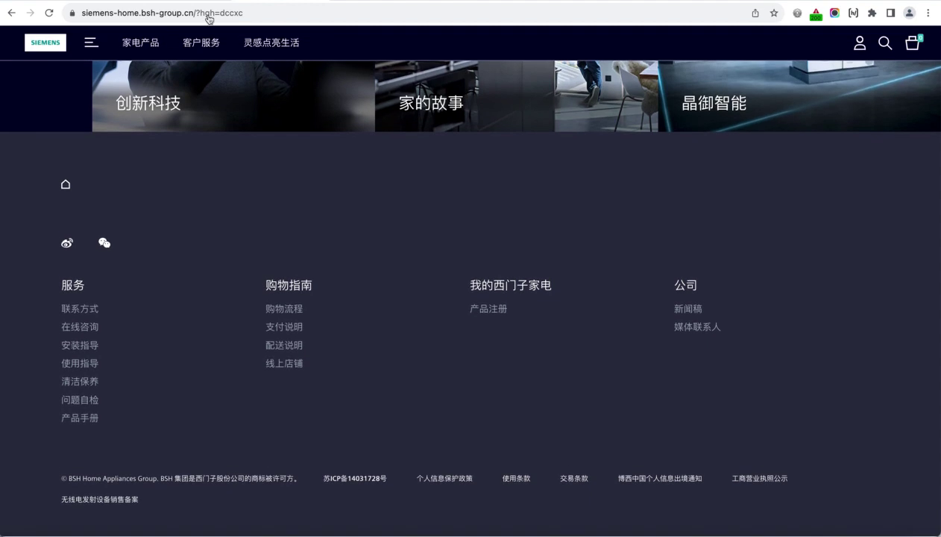
Copy the Siemens homepage URL without its parameter, load it in place of the JD.com page and inspect the page down to its footer.
drag(195, 16, 15, 4)
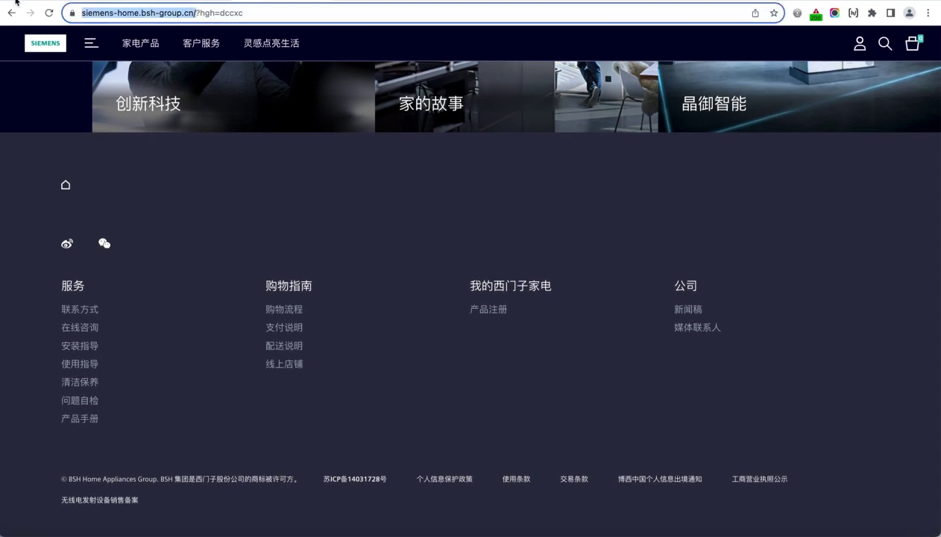
key(super+c)
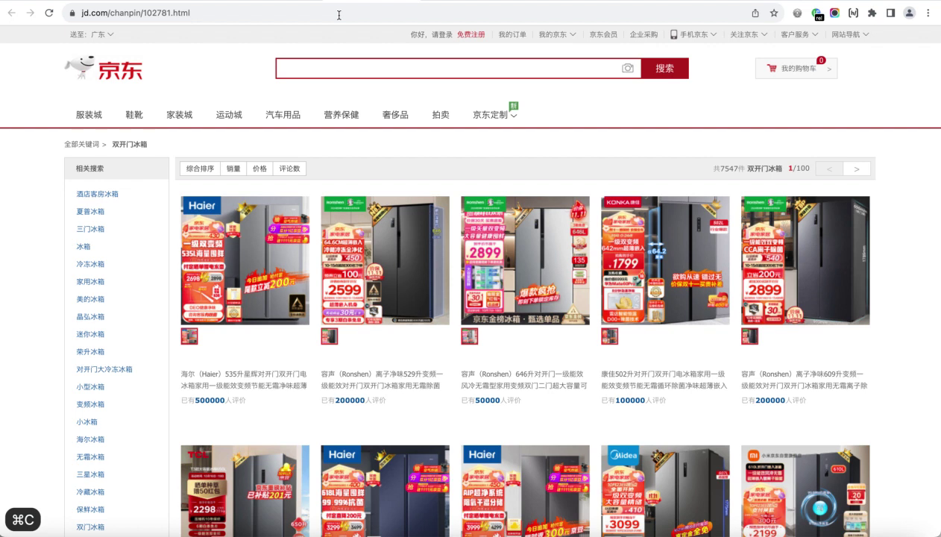
click(339, 13)
key(super+v)
key(Return)
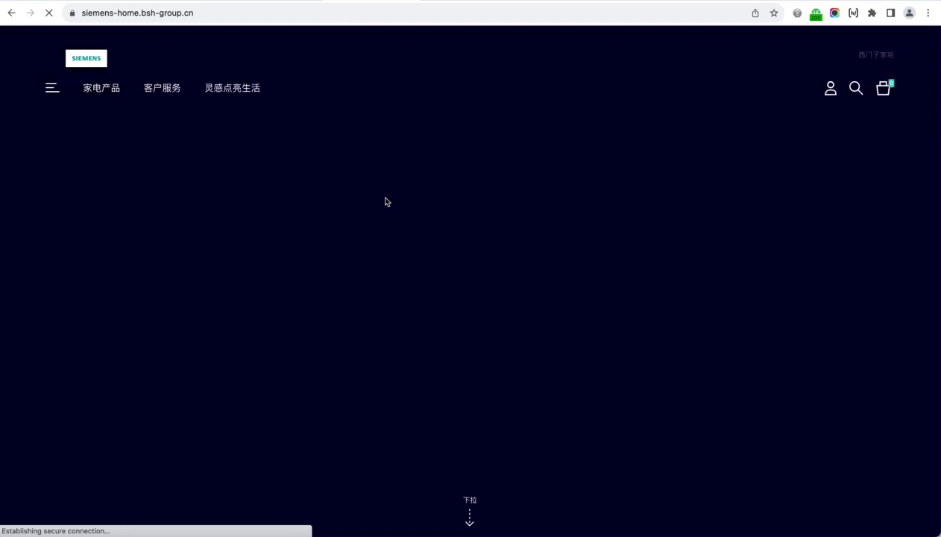
scroll(384, 202, down, 5)
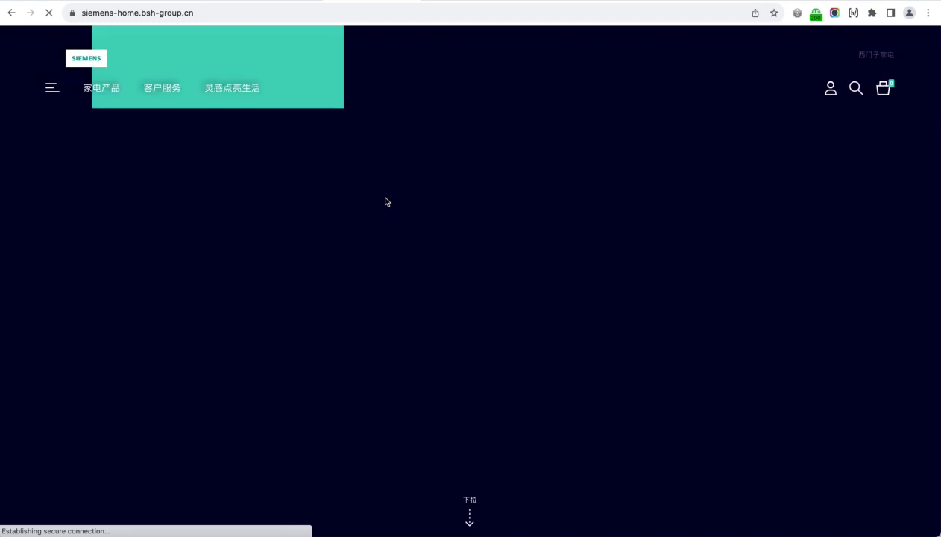
scroll(385, 201, down, 4)
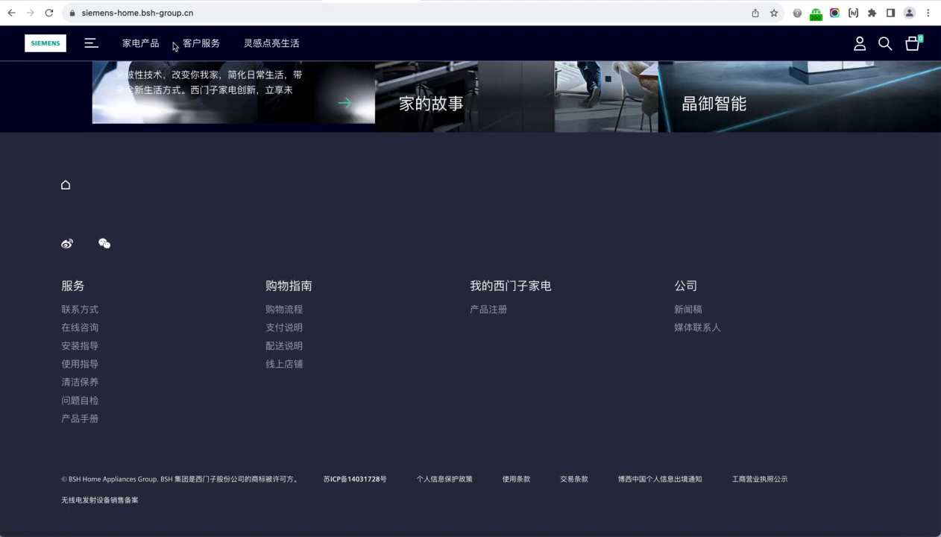
click(157, 17)
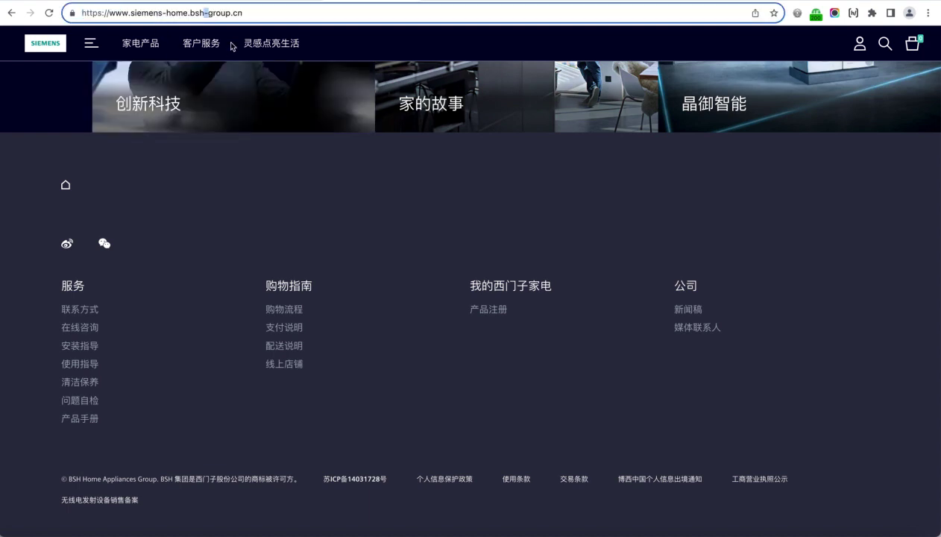
Switch to Dragon Metrics and return from the 双开门冰箱 keyword overview to the bsh-group.cn organic keyword rankings.
click(252, 1)
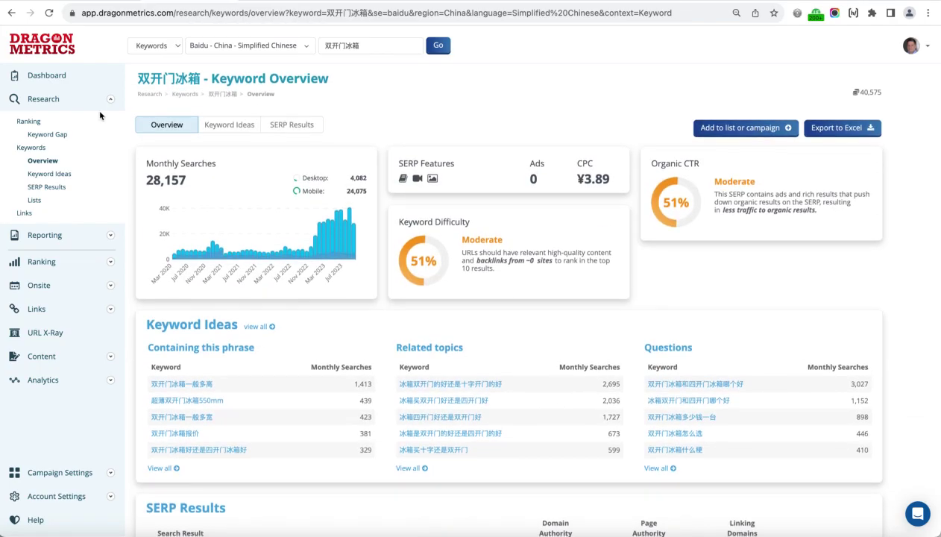
click(14, 14)
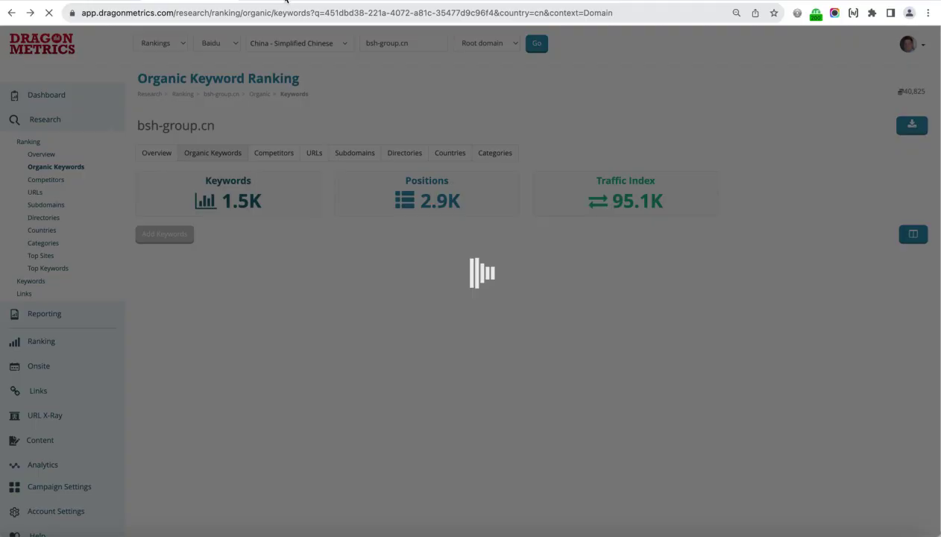
Switch to the Siemens homepage with the ?hgh=dccxc parameter and review it from the footer back up to the opening banner.
click(285, 0)
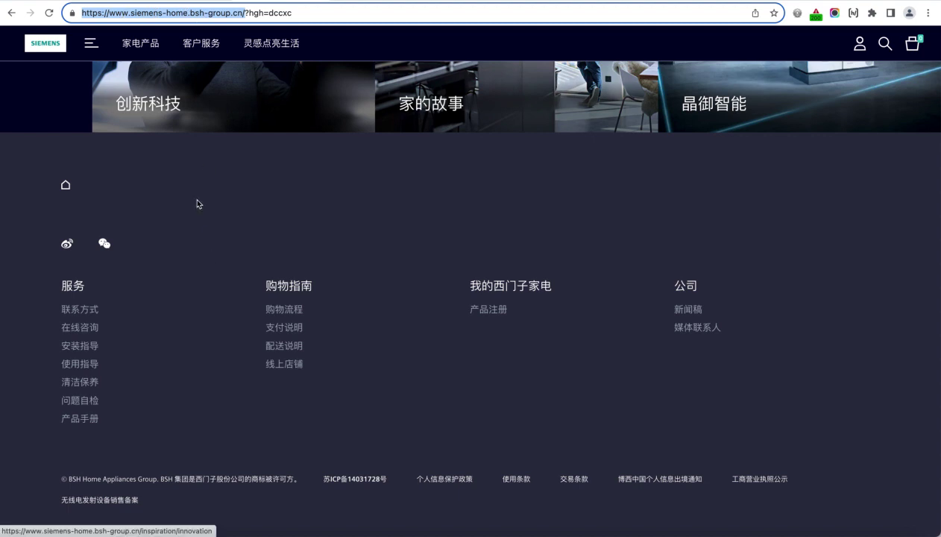
click(406, 461)
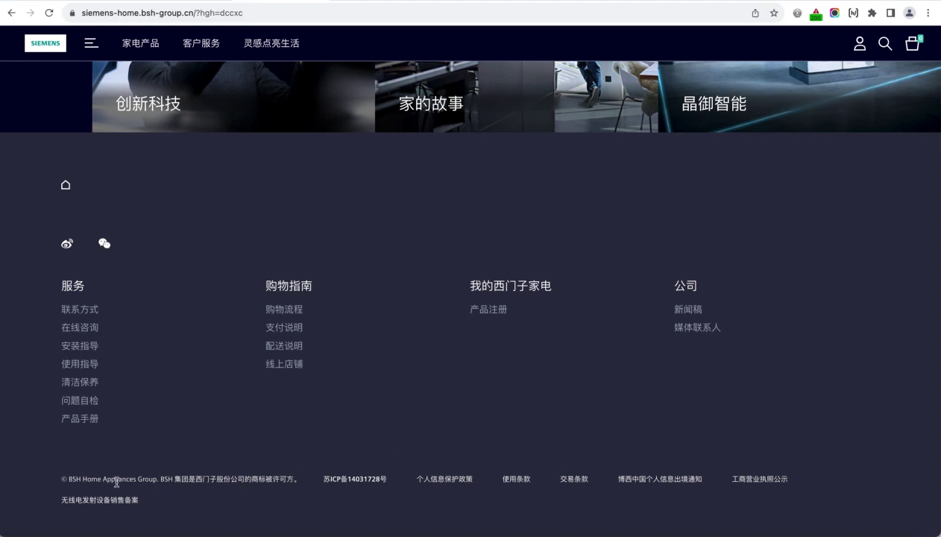
scroll(460, 465, up, 1)
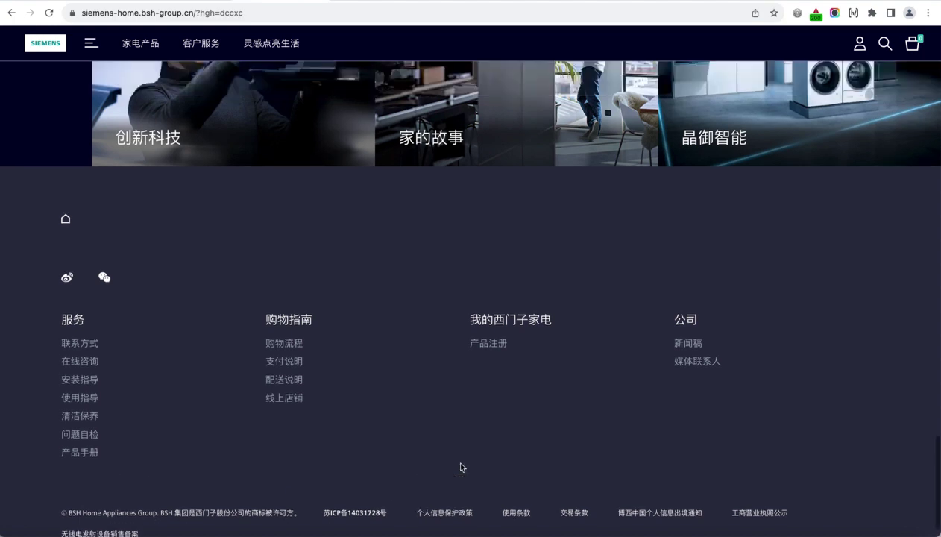
scroll(460, 467, up, 10)
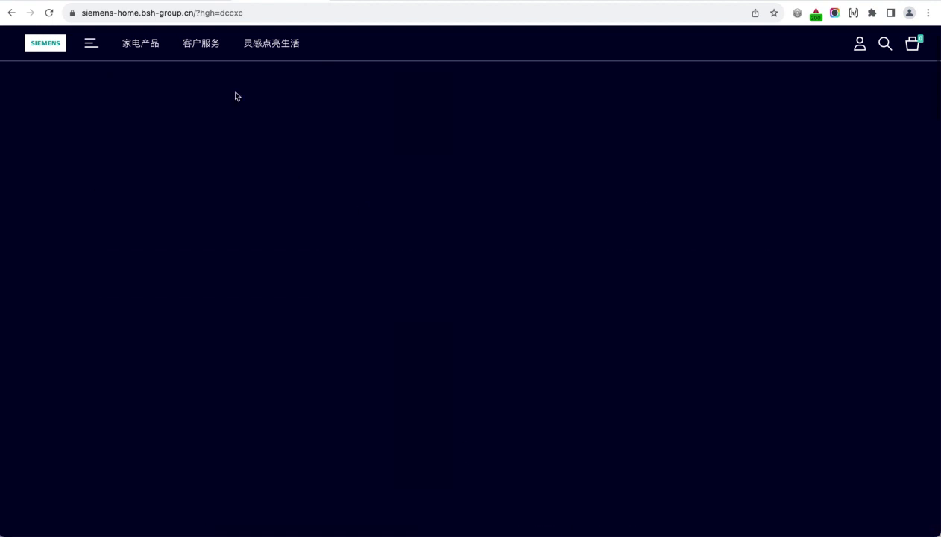
scroll(161, 29, up, 5)
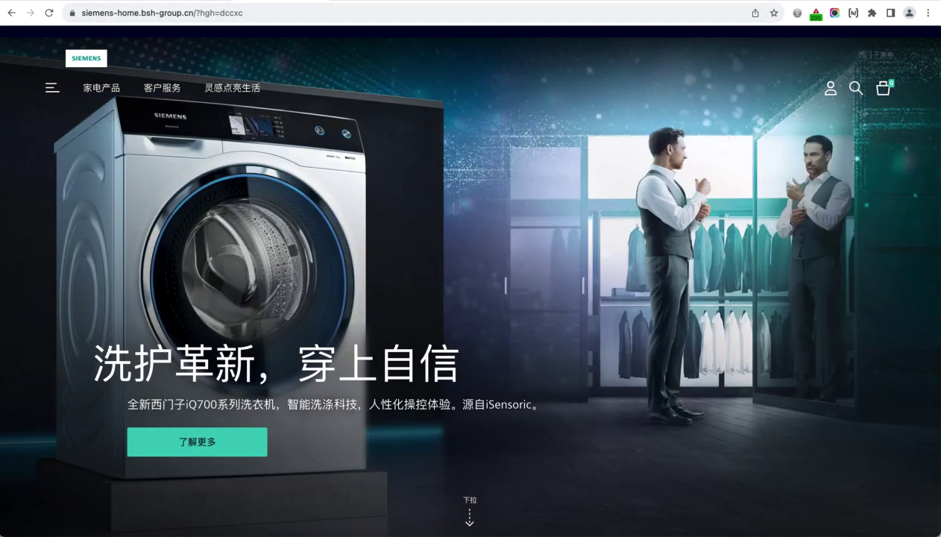
Open the HTML source of the Siemens homepage with the ?hgh=dccxc parameter.
click(225, 16)
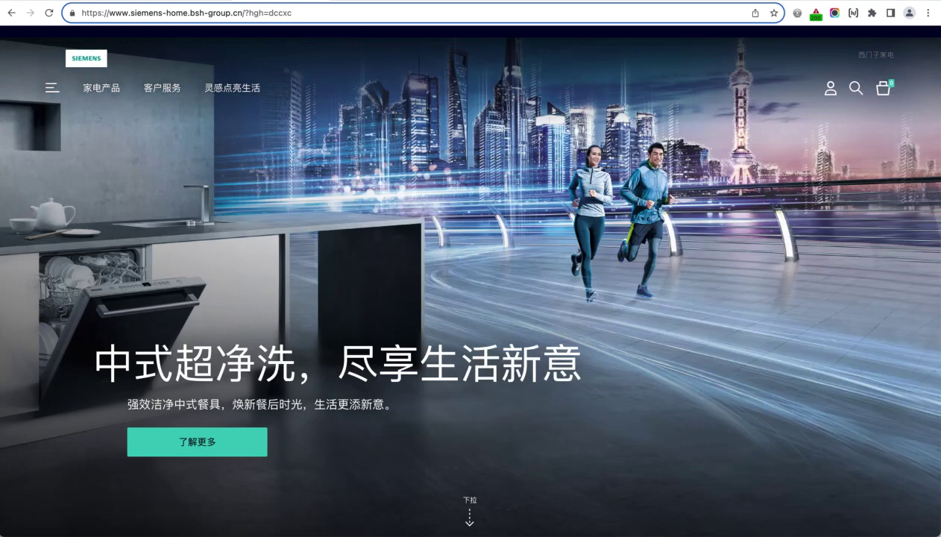
click(89, 0)
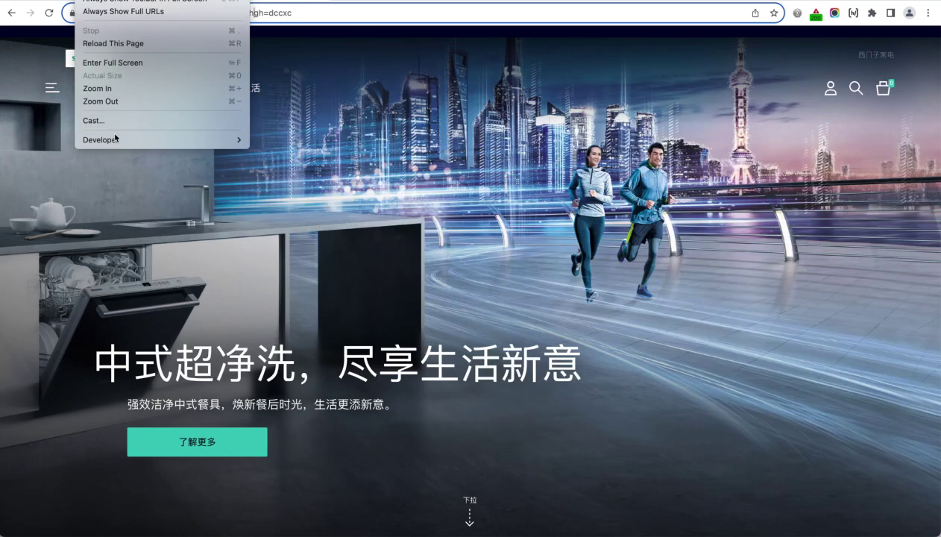
mouse_move(116, 139)
click(265, 140)
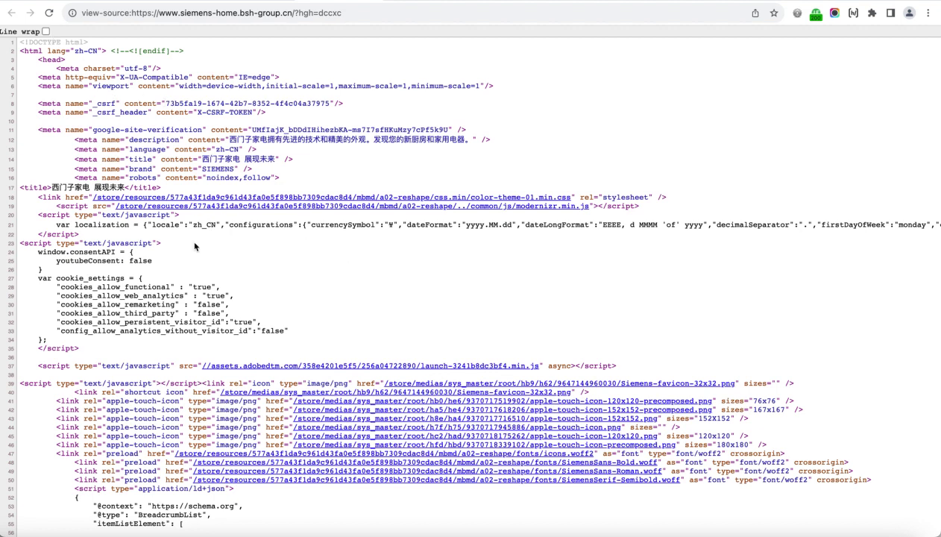
Search the parameterised page's source for "canonic" and check the content of its robots meta tag.
key(super+f)
text(canonc)
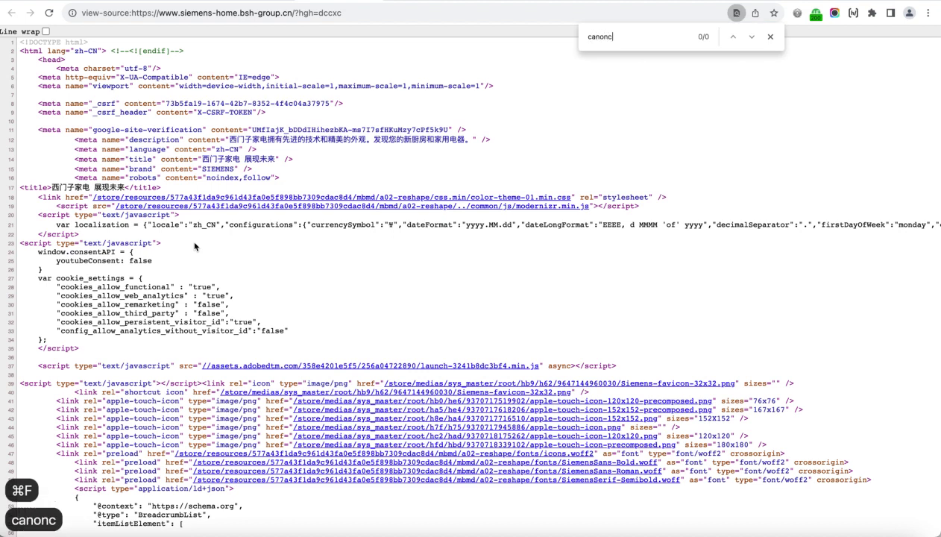
key(BackSpace)
text(ic)
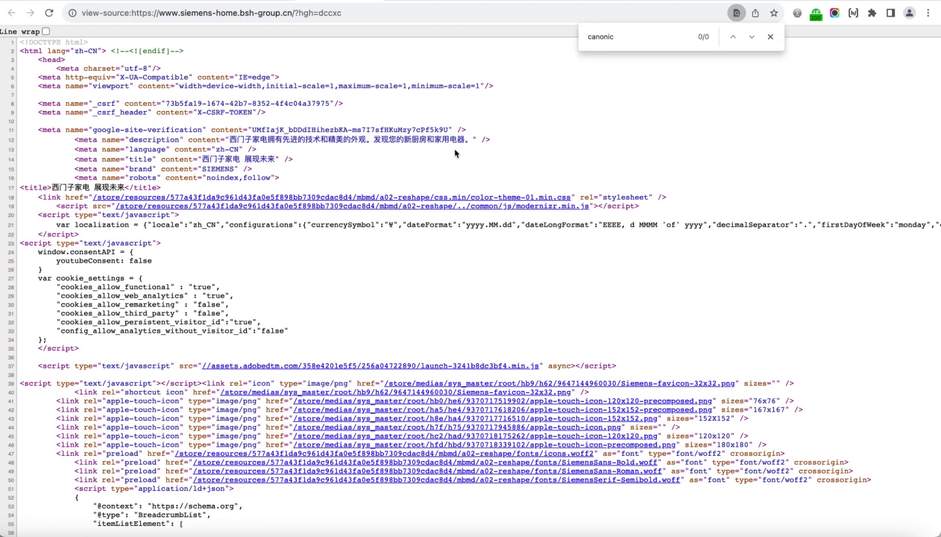
drag(205, 176, 287, 171)
click(288, 173)
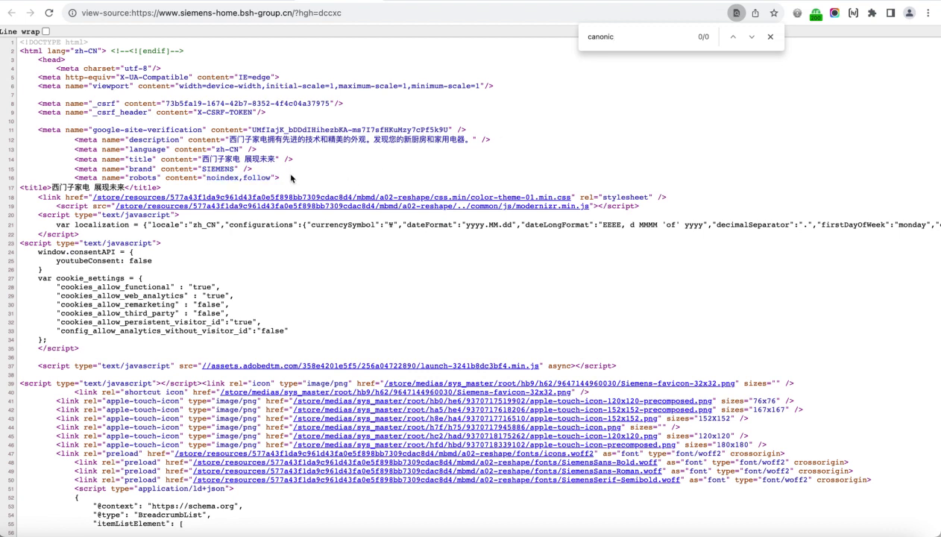
click(771, 37)
Load the source of the Siemens homepage without the ?hgh=dccxc parameter and check its robots meta tag.
click(291, 13)
drag(292, 14, 472, 27)
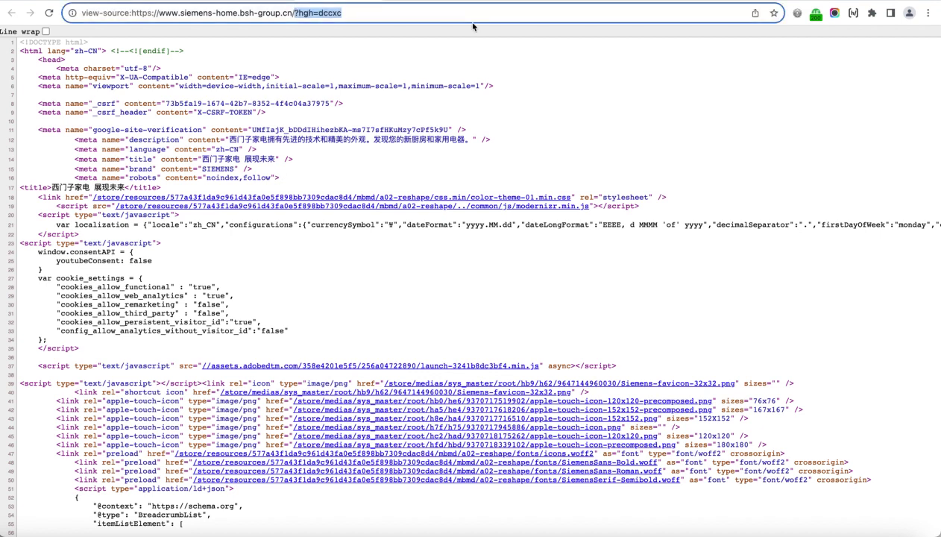
key(BackSpace)
key(Return)
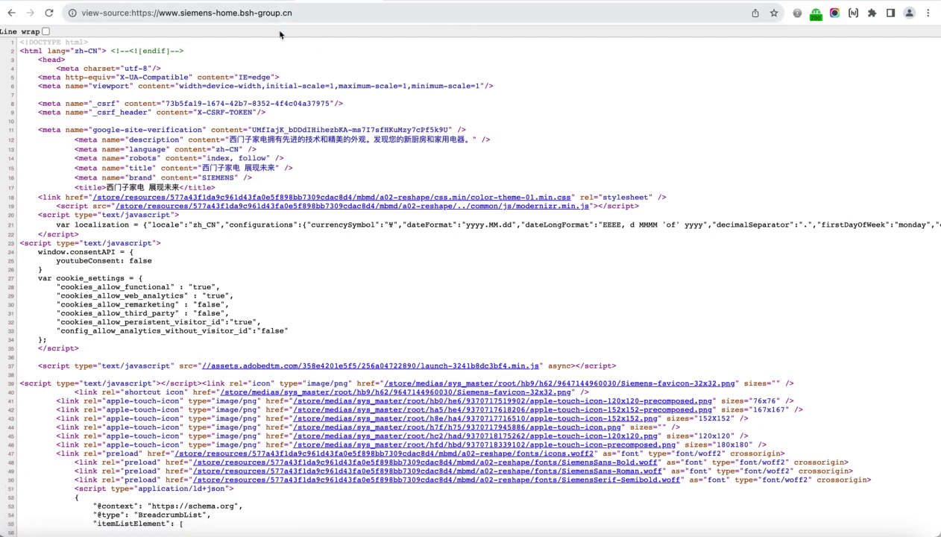
drag(206, 158, 275, 158)
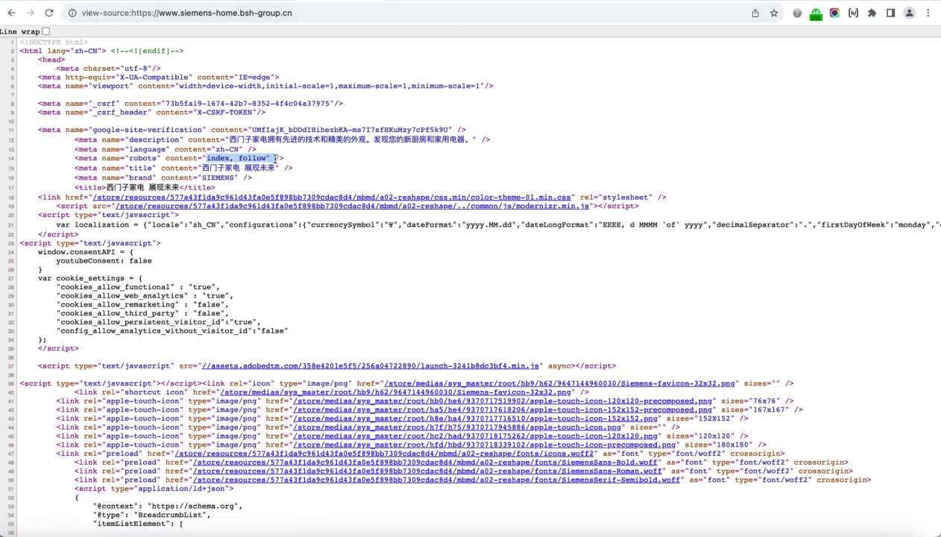
click(275, 158)
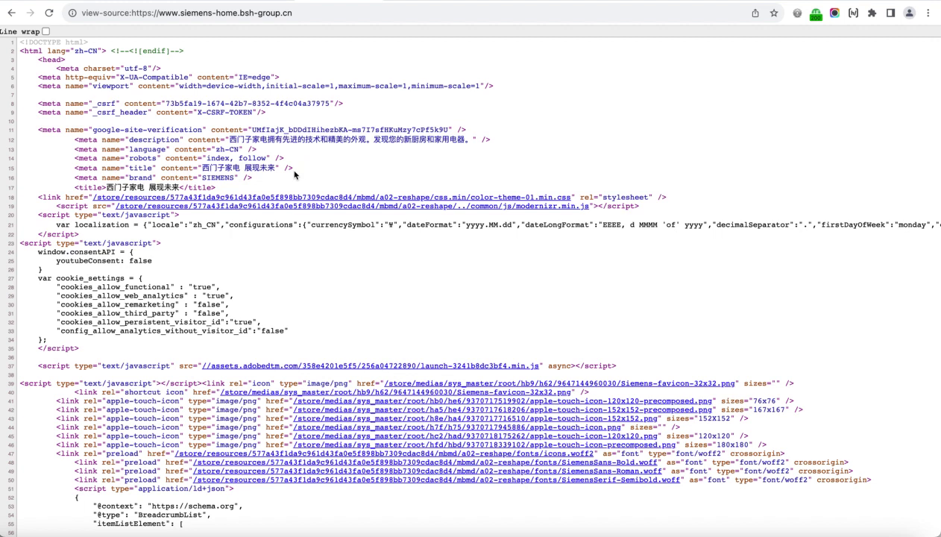
Examine the homepage's meta description and search the source for "hreflang".
drag(227, 140, 471, 144)
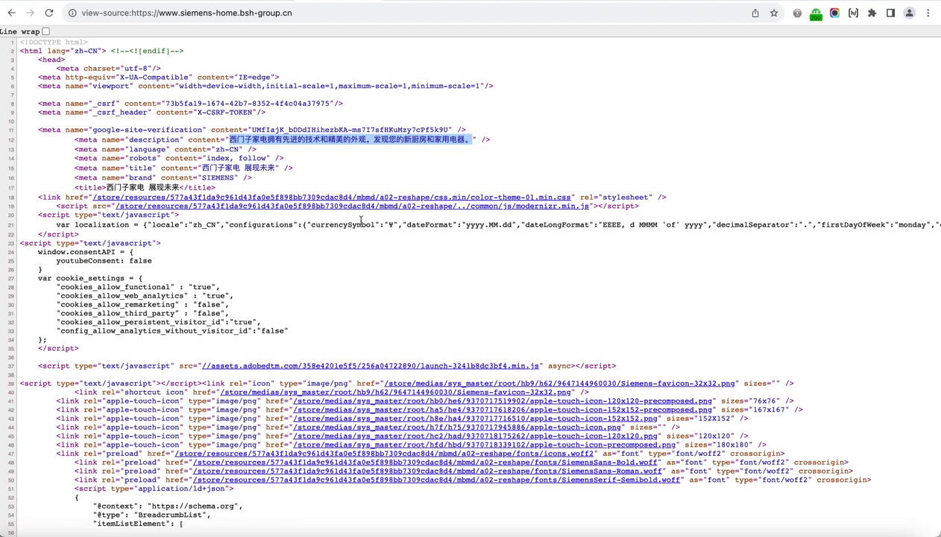
key(super+f)
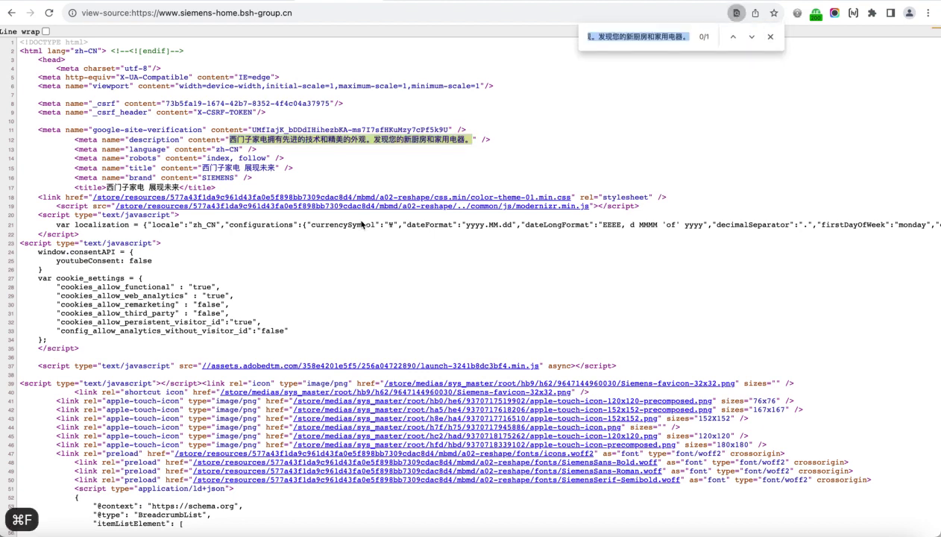
text(hreflang)
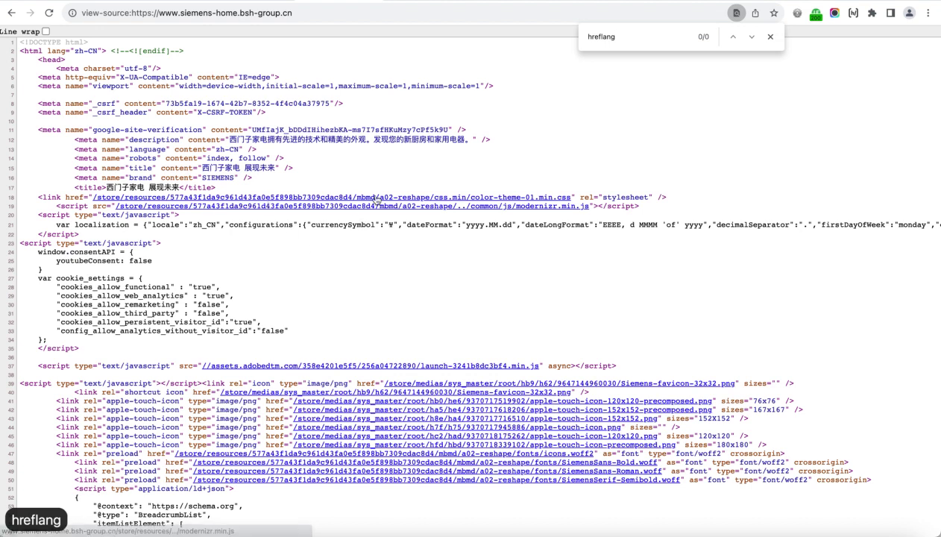
click(770, 36)
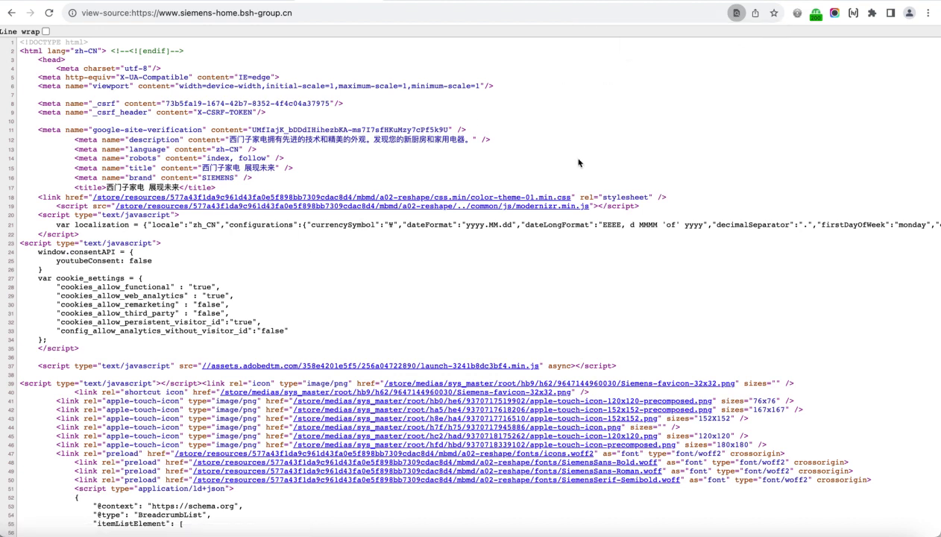
Search the homepage source for "face" to look for Facebook references.
scroll(451, 321, down, 1)
scroll(450, 322, down, 1)
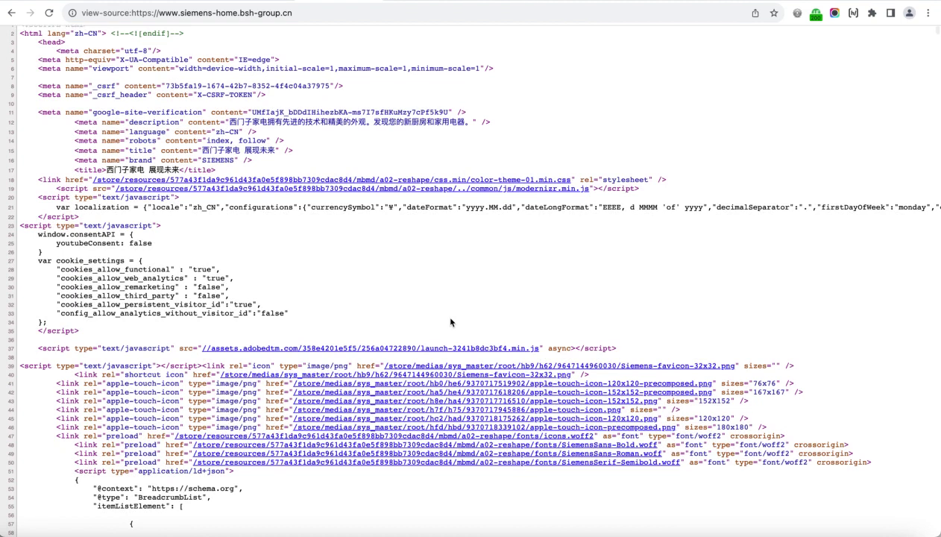
key(cmd+f)
text(face)
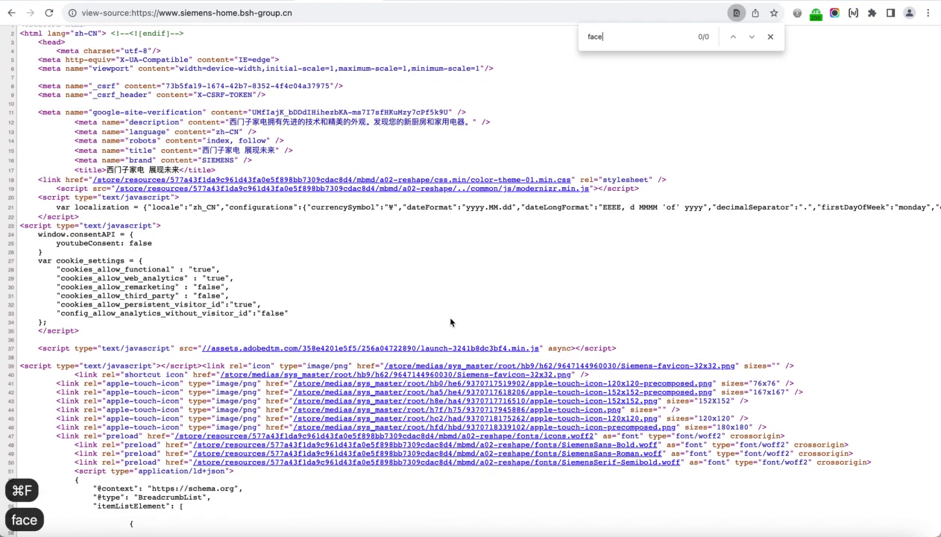
Search the homepage source for "twitter".
key(BackSpace)
key(BackSpace)
key(BackSpace)
key(BackSpace)
key(BackSpace)
key(BackSpace)
text(tw)
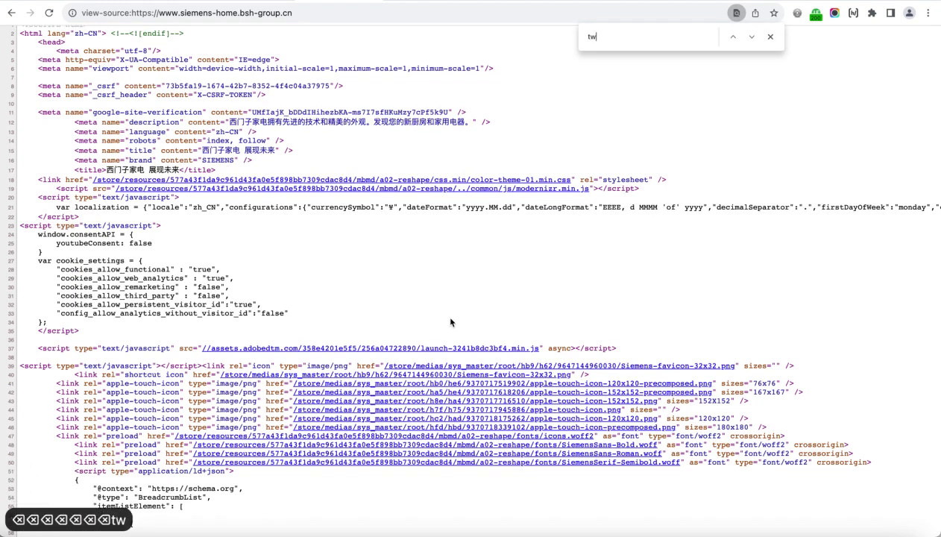
key(BackSpace)
text(itter)
key(BackSpace)
key(BackSpace)
key(BackSpace)
key(BackSpace)
key(BackSpace)
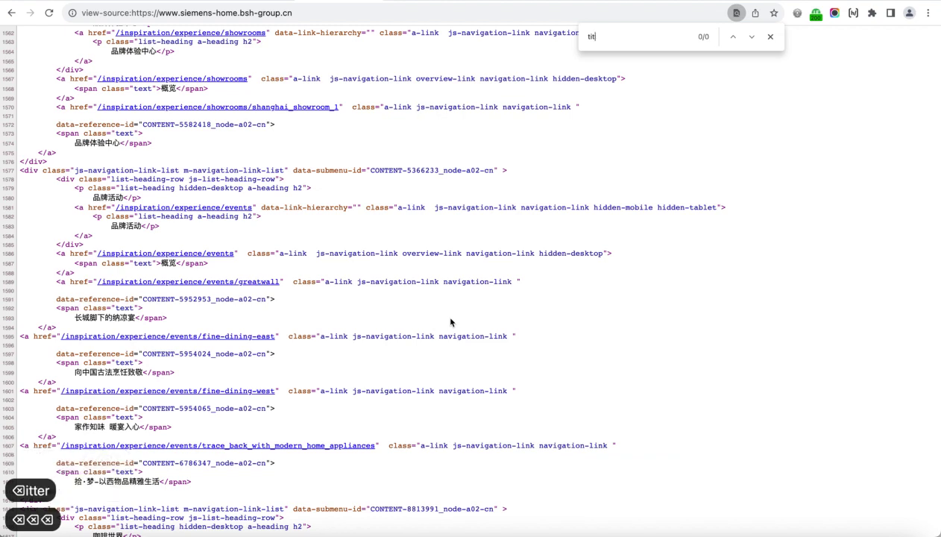
text(witter)
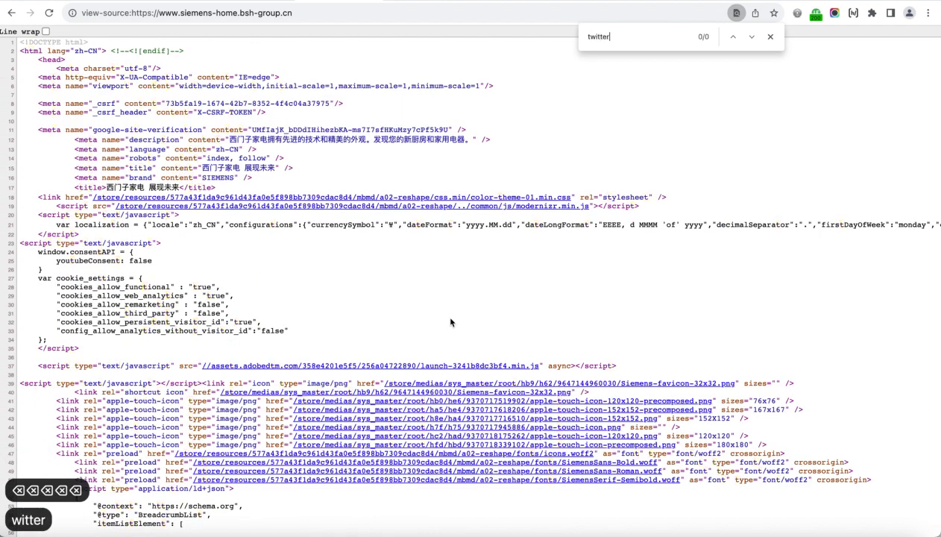
Search the homepage source for "youtube" and examine the consent and cookie settings script around the match.
key(BackSpace)
text(\\)
key(BackSpace)
key(BackSpace)
key(BackSpace)
key(BackSpace)
key(BackSpace)
key(BackSpace)
key(BackSpace)
key(BackSpace)
key(BackSpace)
key(BackSpace)
key(BackSpace)
text(yout)
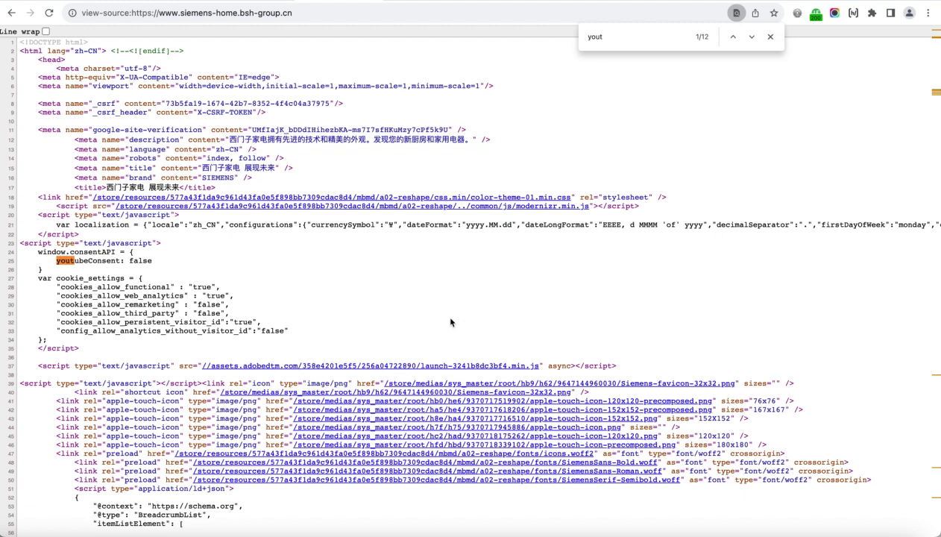
text(ube)
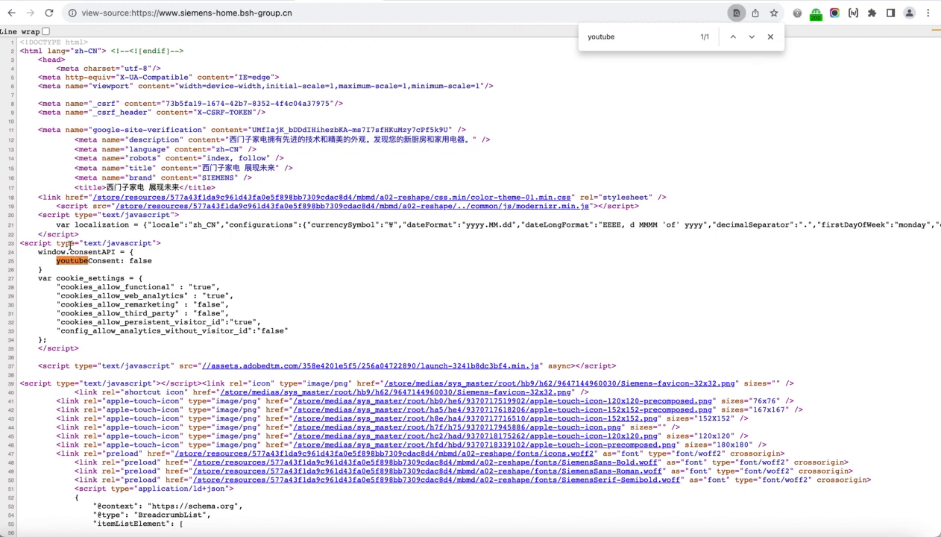
drag(70, 243, 171, 317)
click(192, 320)
Search the homepage source for "google" and for "anal" to look for Google and analytics code.
double_click(603, 35)
text(google)
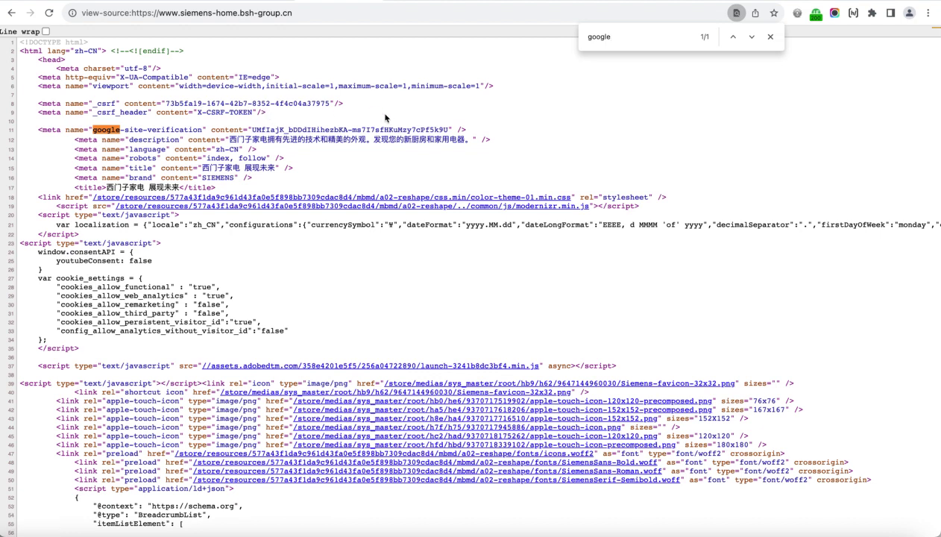
double_click(615, 40)
text(anal)
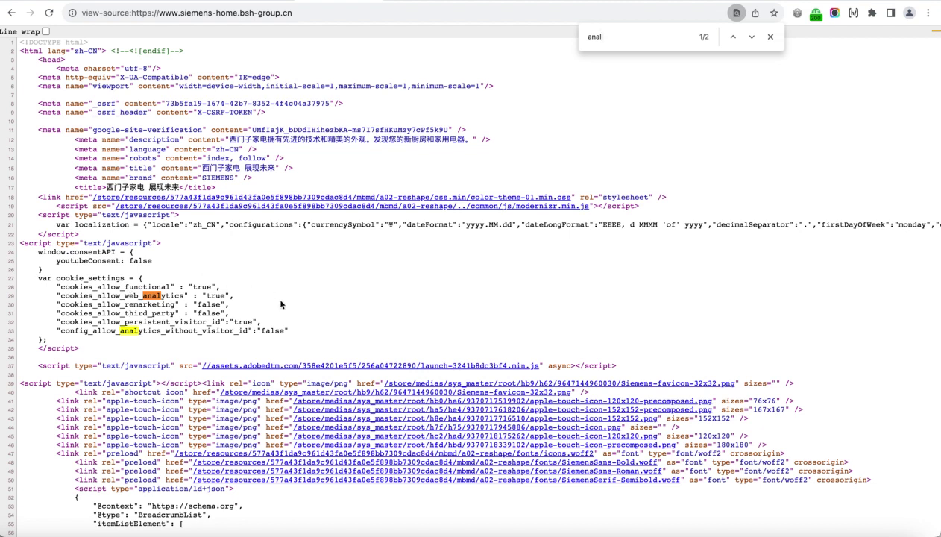
Examine the homepage source below the cookie settings, focusing on the BreadcrumbList structured data block.
scroll(280, 303, down, 6)
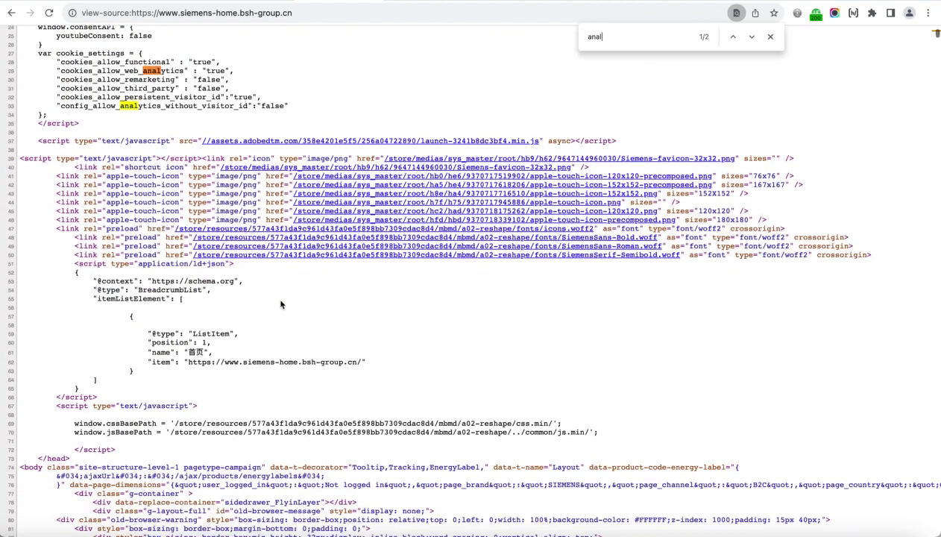
scroll(280, 303, down, 5)
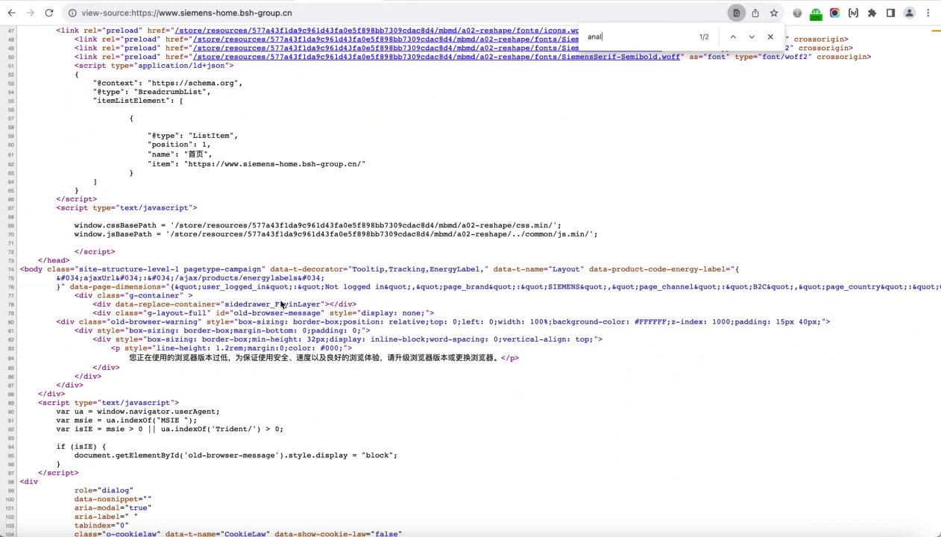
scroll(280, 303, down, 2)
scroll(281, 304, up, 3)
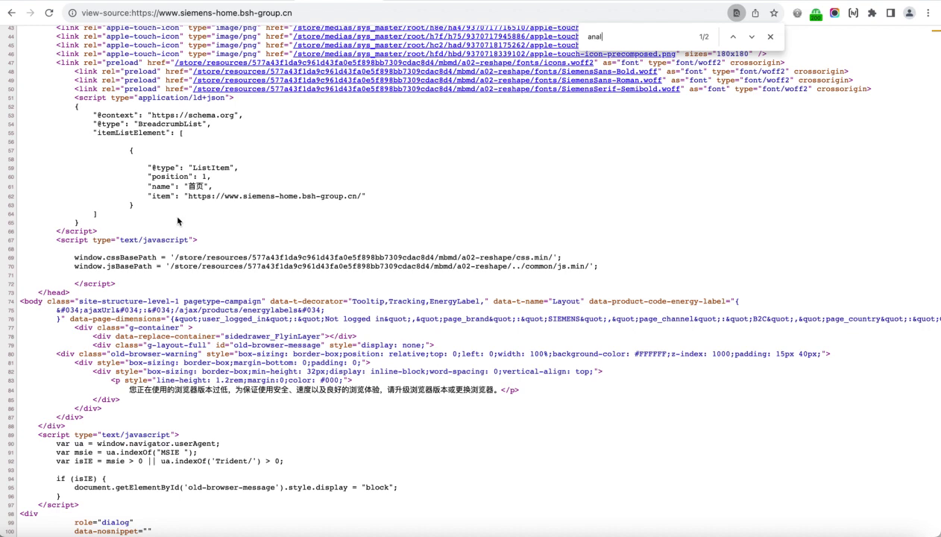
drag(206, 230, 75, 105)
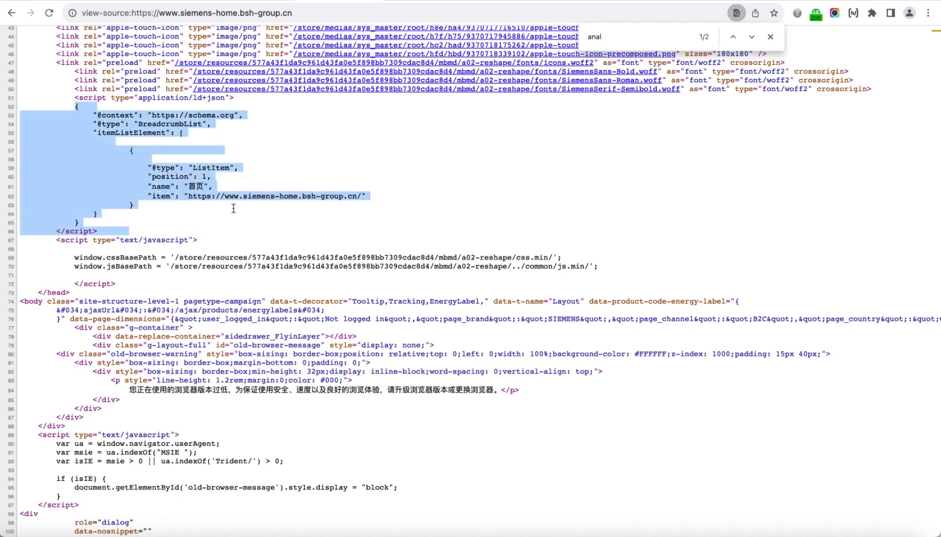
click(282, 240)
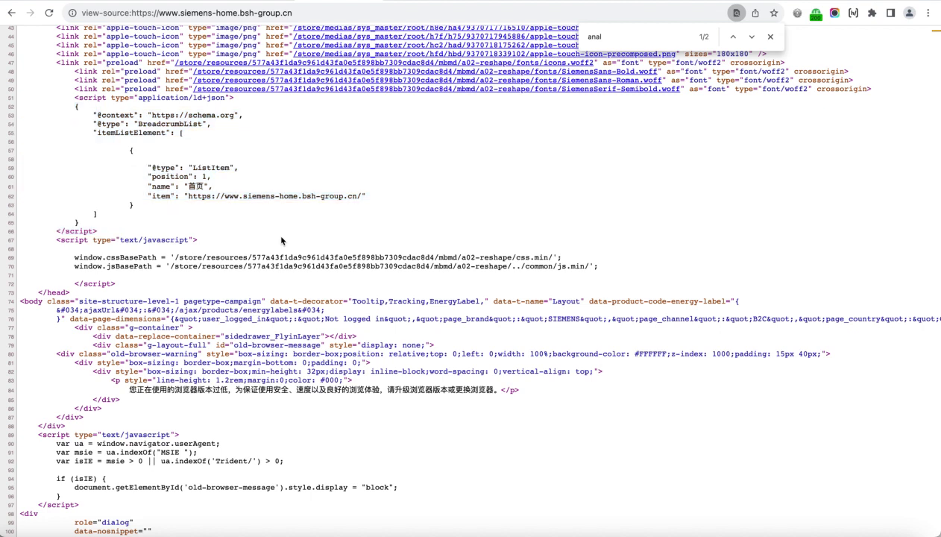
Examine the homepage source down through the cookie notice markup and close the source view.
scroll(281, 240, down, 3)
scroll(282, 240, down, 6)
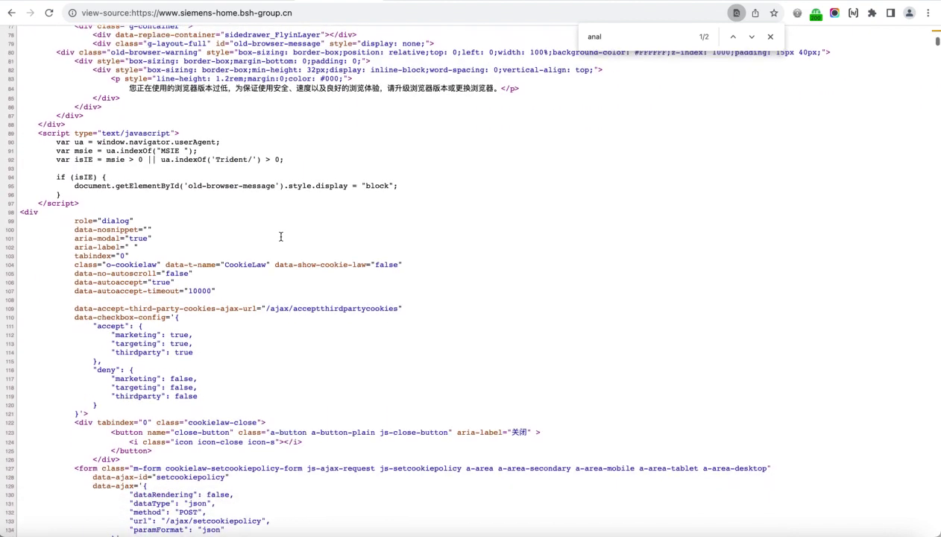
scroll(282, 240, down, 15)
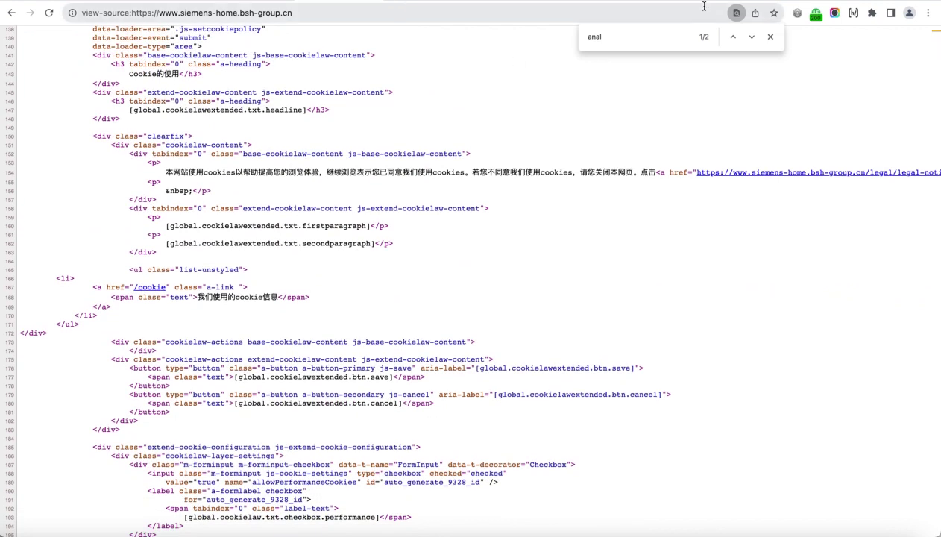
key(Escape)
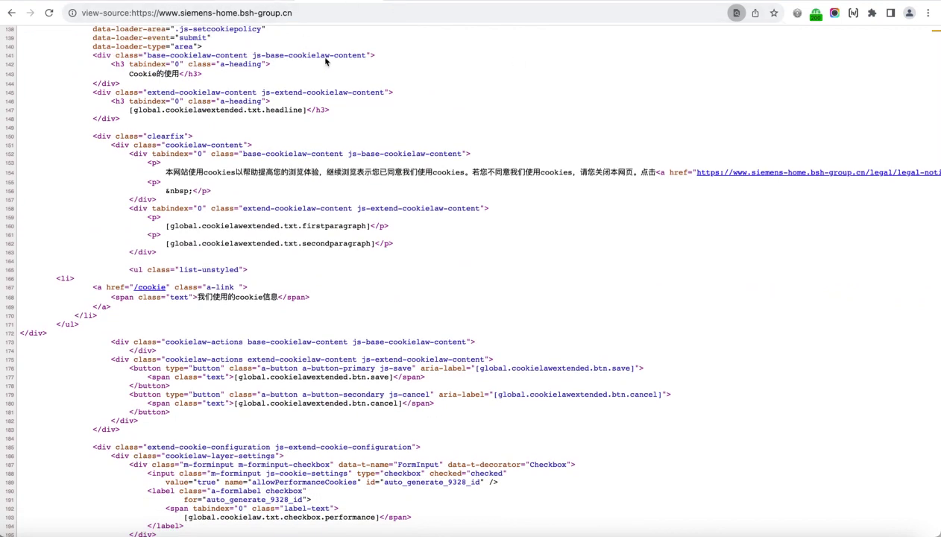
key(ctrl+w)
Reload the Siemens homepage without the ?hgh=dccxc parameter and display its heading structure with HeadingsMap.
drag(245, 10, 576, 55)
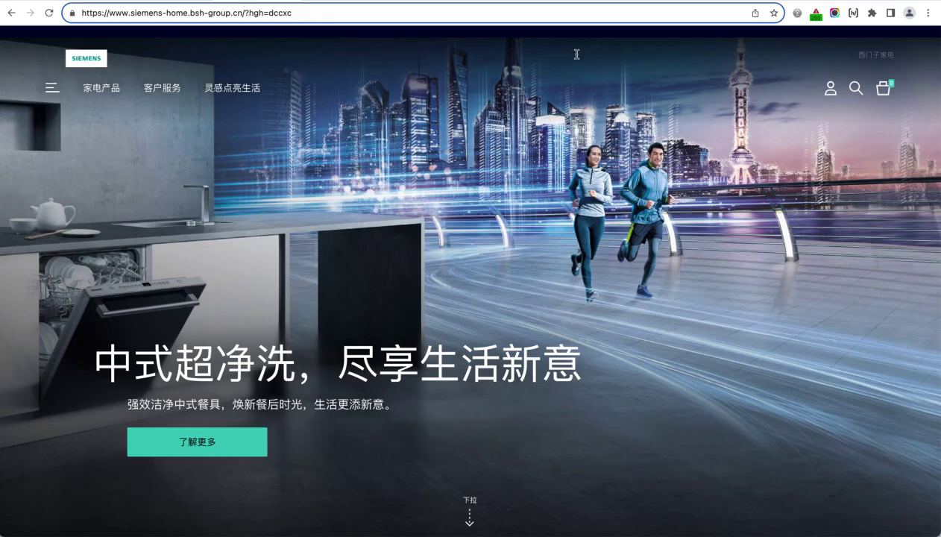
key(BackSpace)
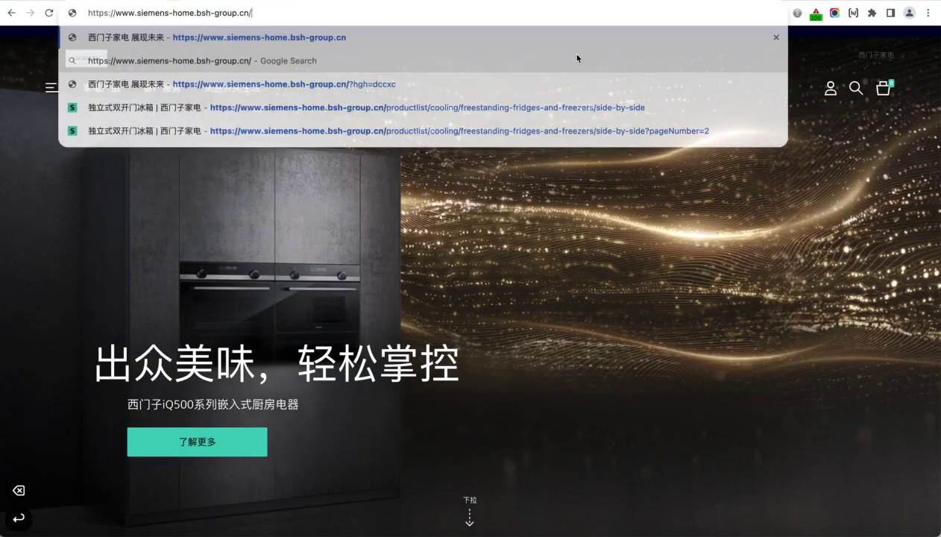
key(Return)
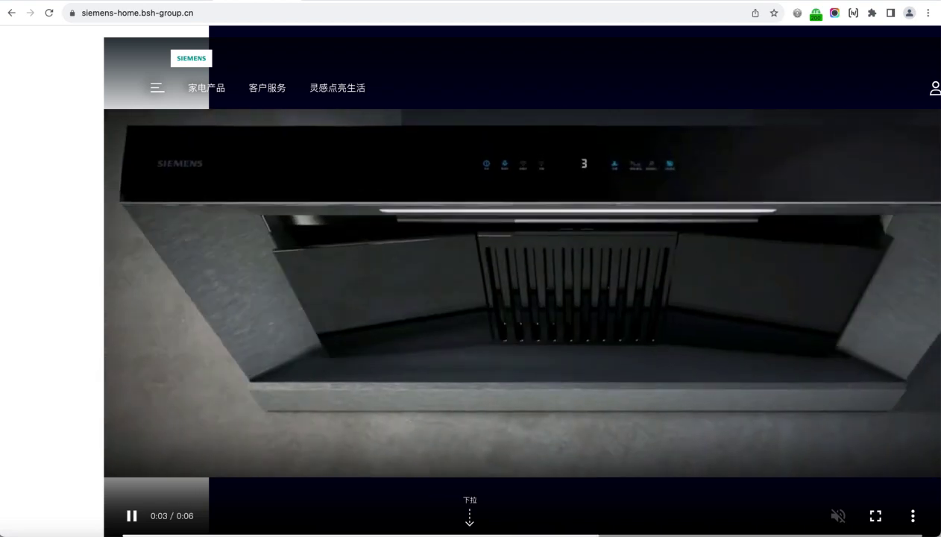
click(854, 13)
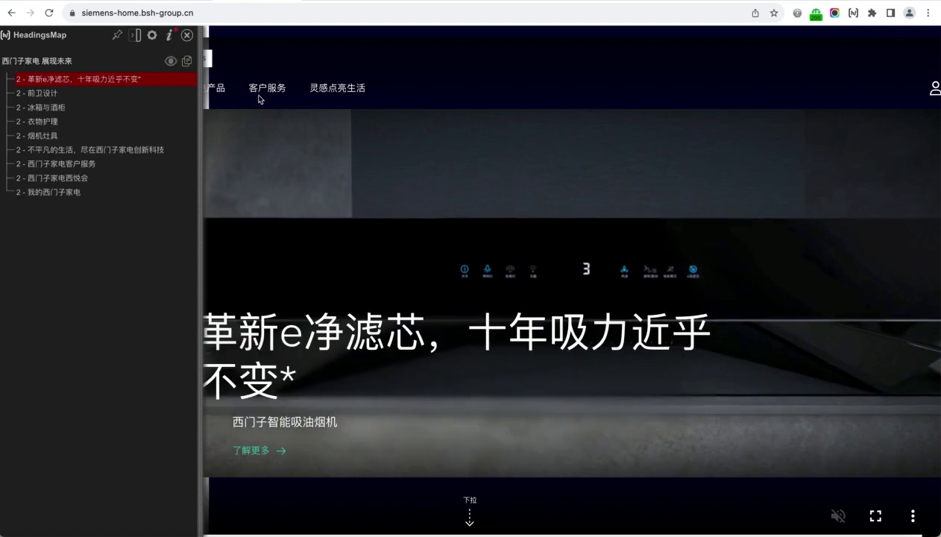
Open the 嵌饮机 product list from the 净饮水 category of 家电产品 and view its products alongside the heading outline.
click(216, 88)
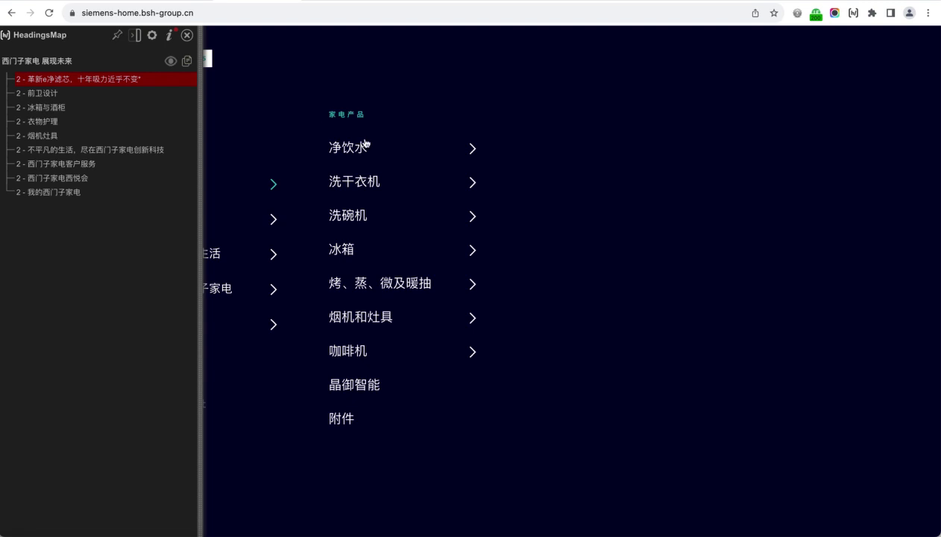
mouse_move(485, 155)
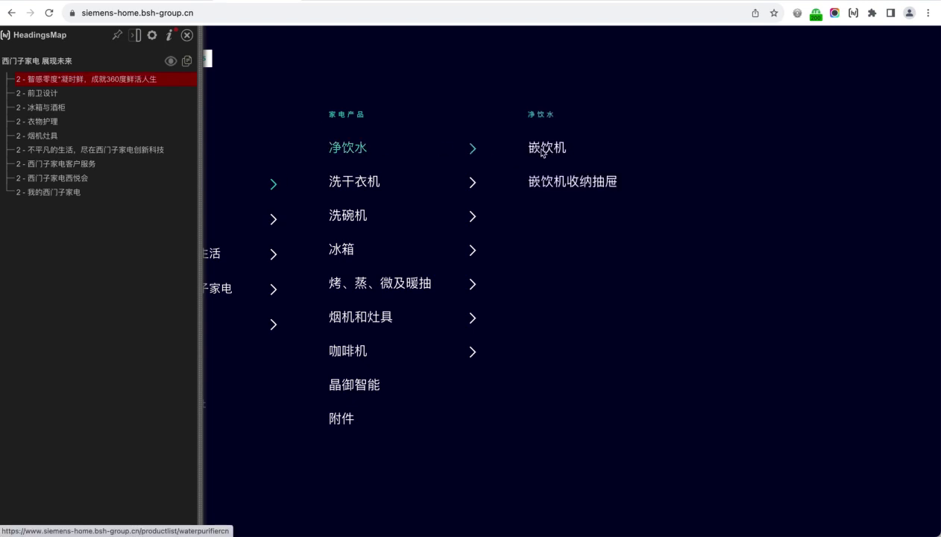
click(553, 299)
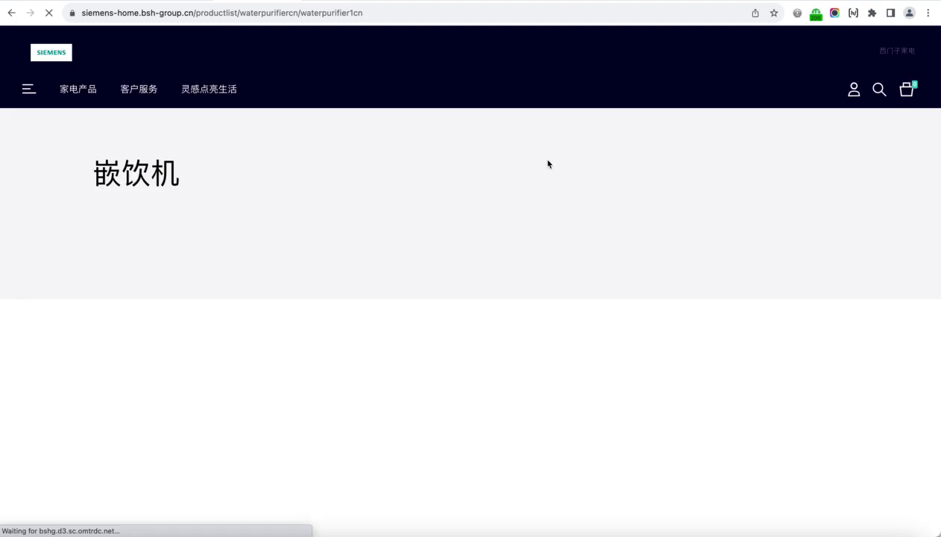
scroll(540, 278, down, 2)
scroll(543, 281, down, 2)
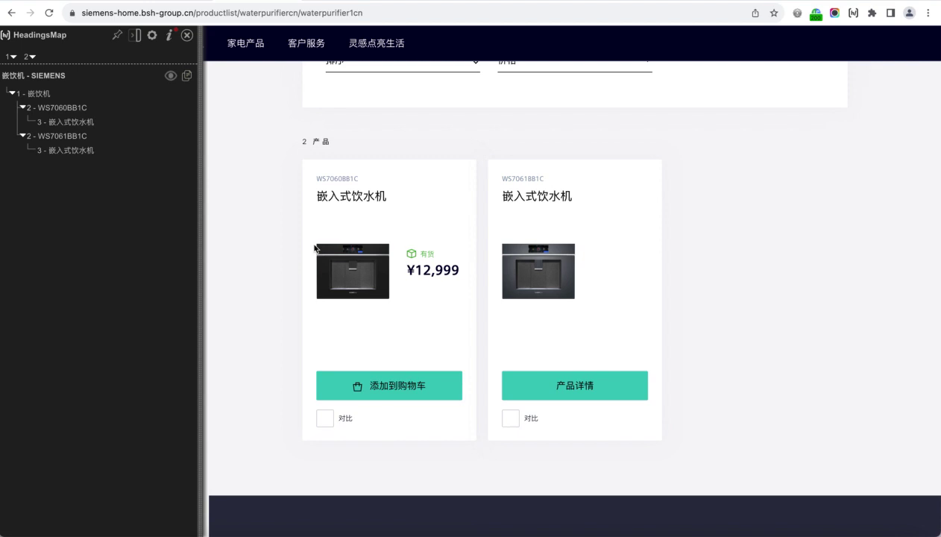
Open the WS7060BB1C product page and locate its 嵌入式饮水机 and 功能及规格 headings from the heading outline.
scroll(314, 248, up, 3)
click(353, 378)
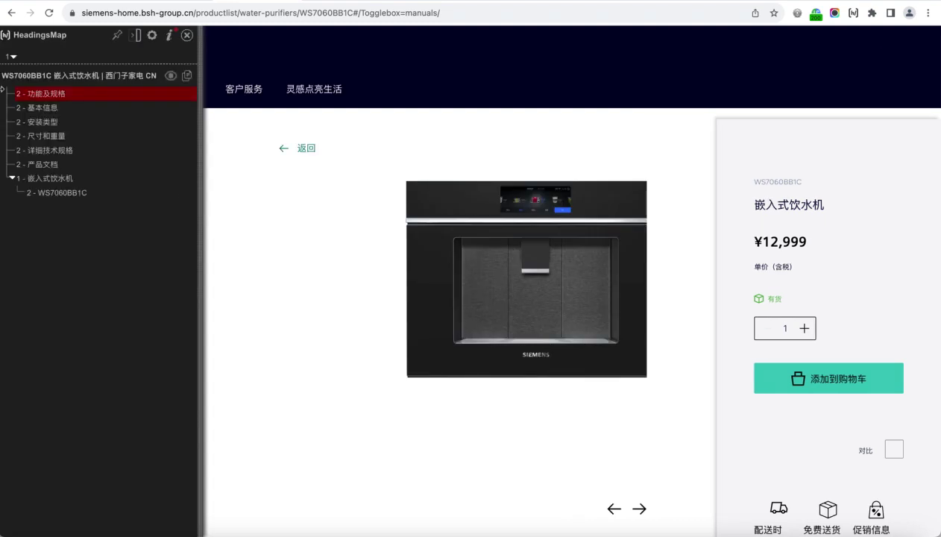
click(31, 182)
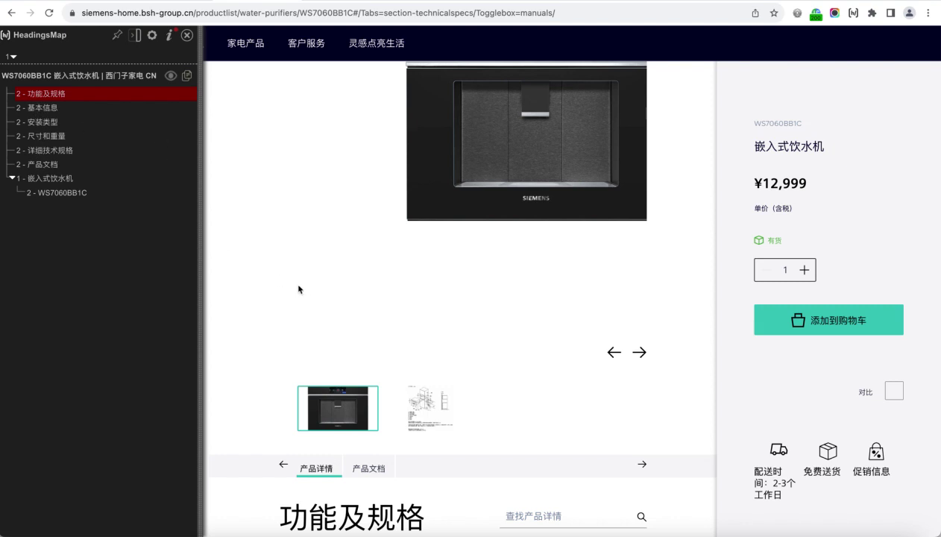
click(38, 95)
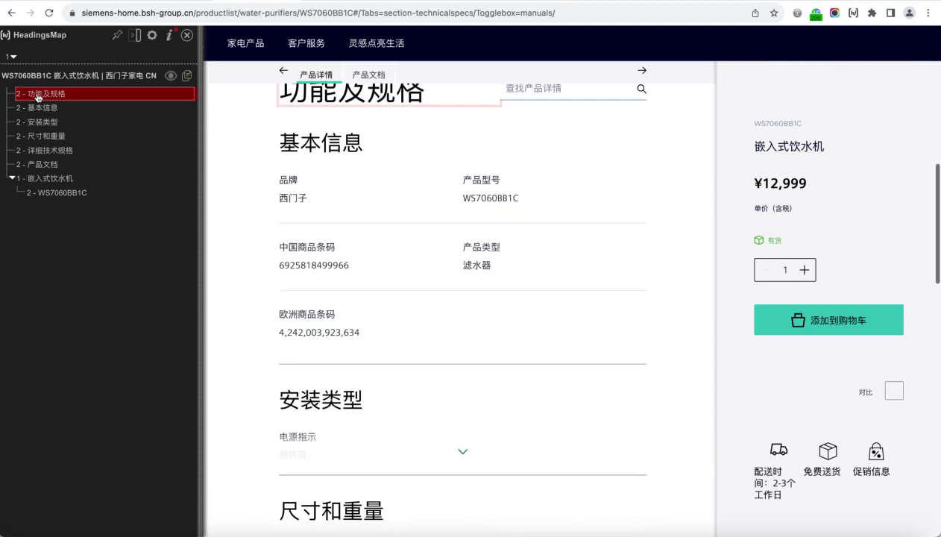
scroll(247, 151, up, 5)
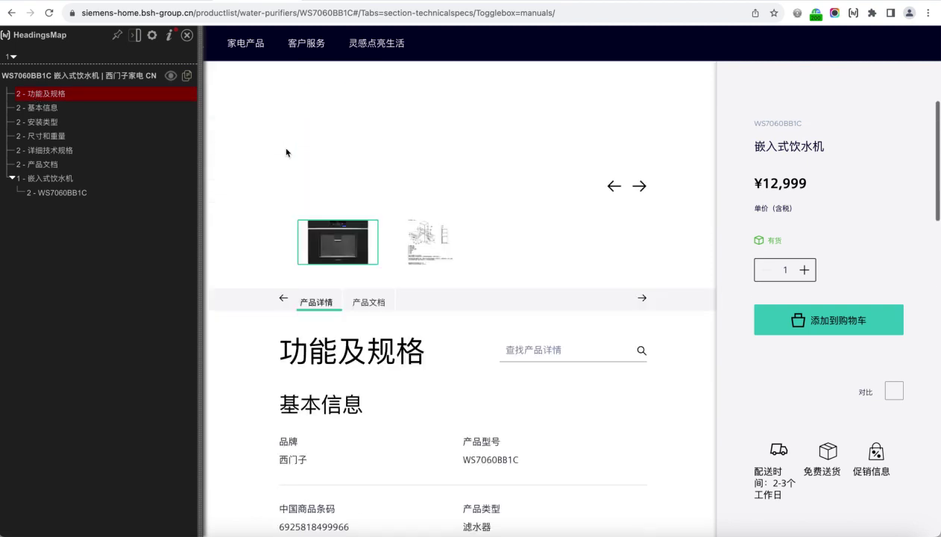
Examine the product page down to 产品文档, locating the 安装类型, 尺寸和重量 and 详细技术规格 headings from the outline.
scroll(287, 151, down, 5)
scroll(286, 148, down, 6)
scroll(285, 149, down, 3)
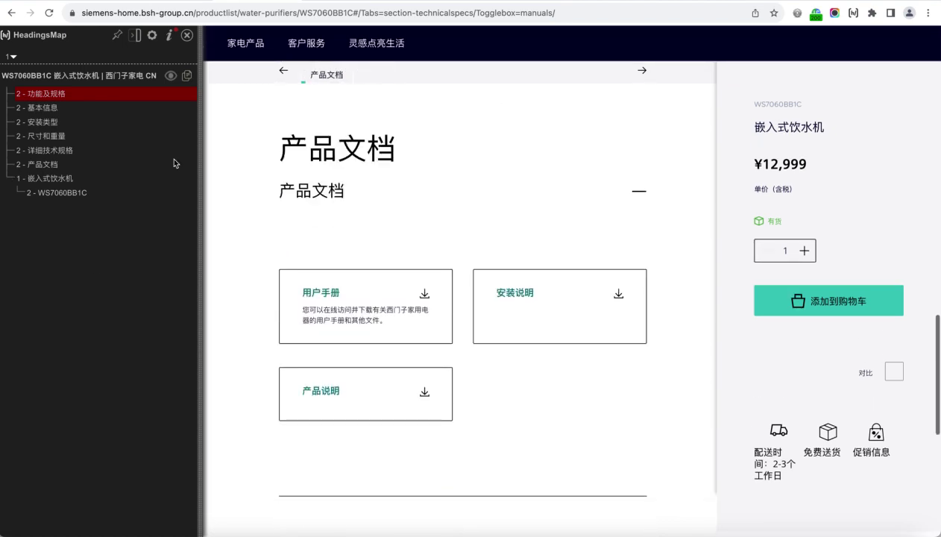
click(39, 122)
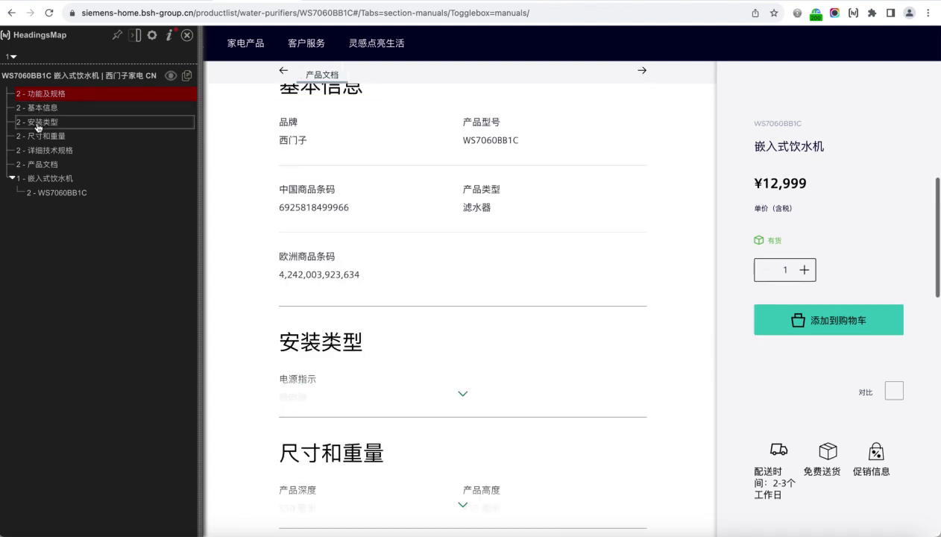
click(37, 138)
click(37, 149)
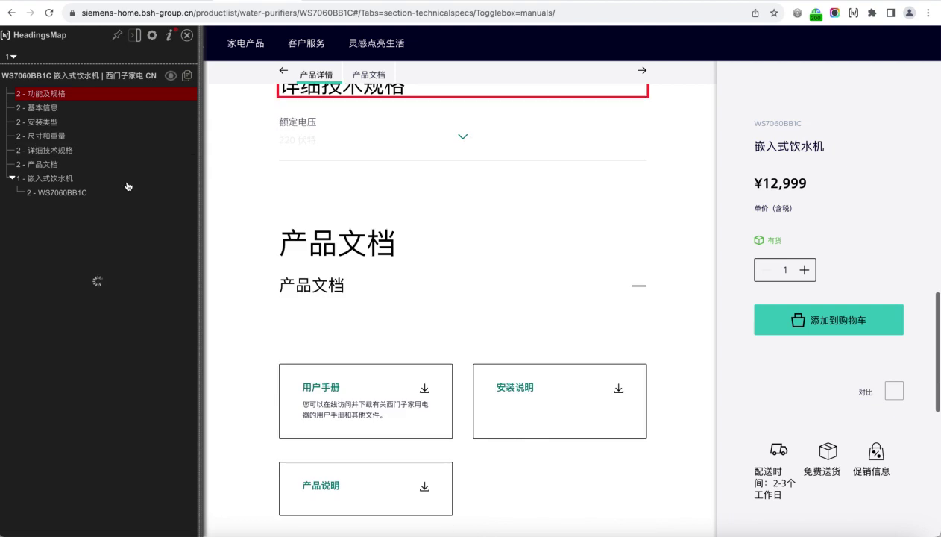
scroll(294, 245, up, 17)
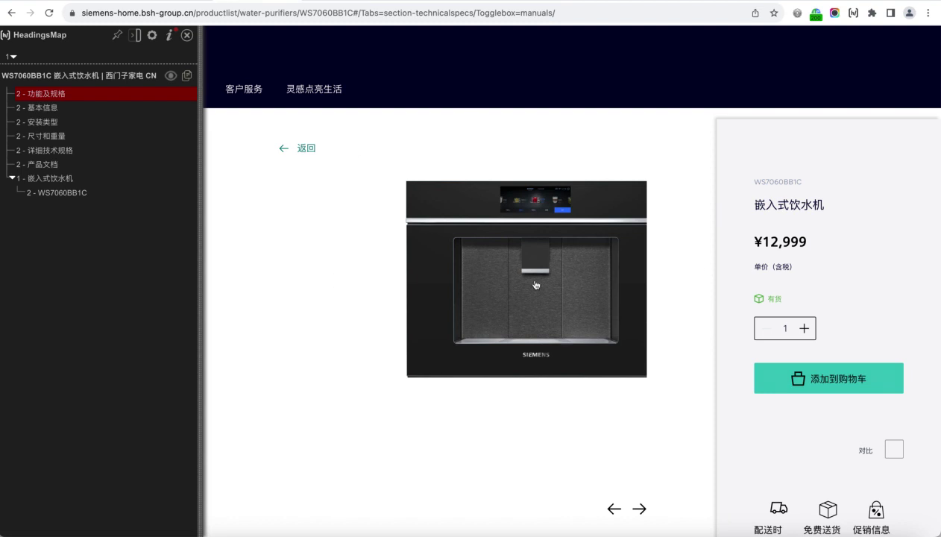
scroll(512, 338, down, 5)
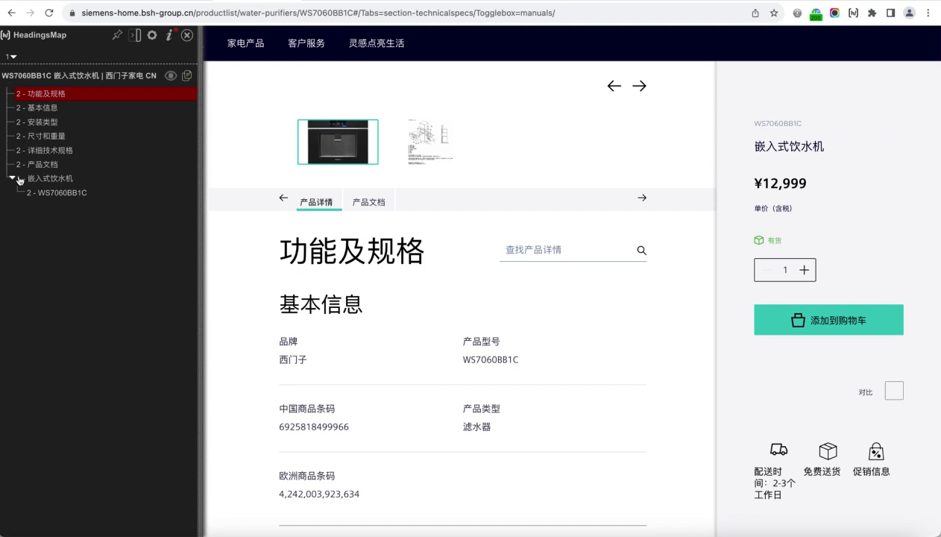
Close the heading outline and examine the customer service online-support page down to its WeChat QR code section.
click(187, 35)
scroll(454, 381, down, 15)
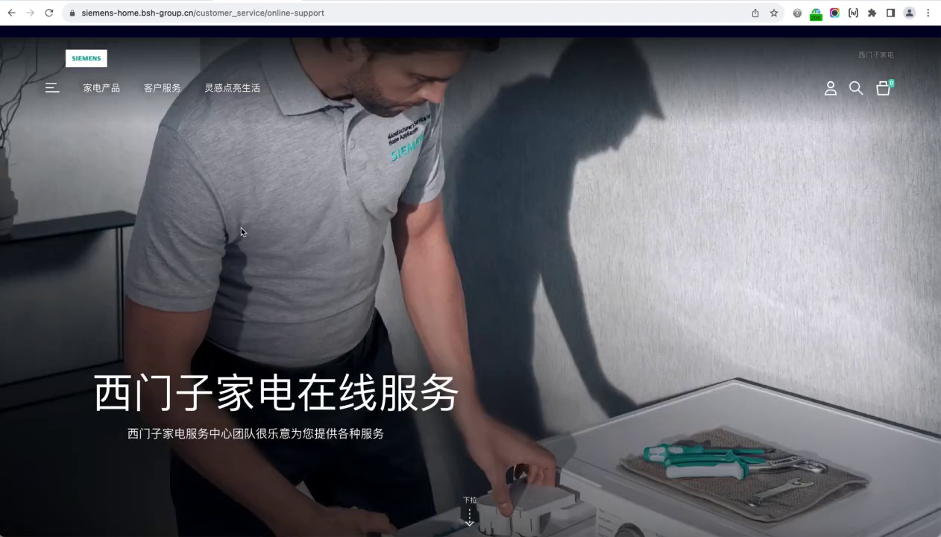
scroll(241, 229, down, 6)
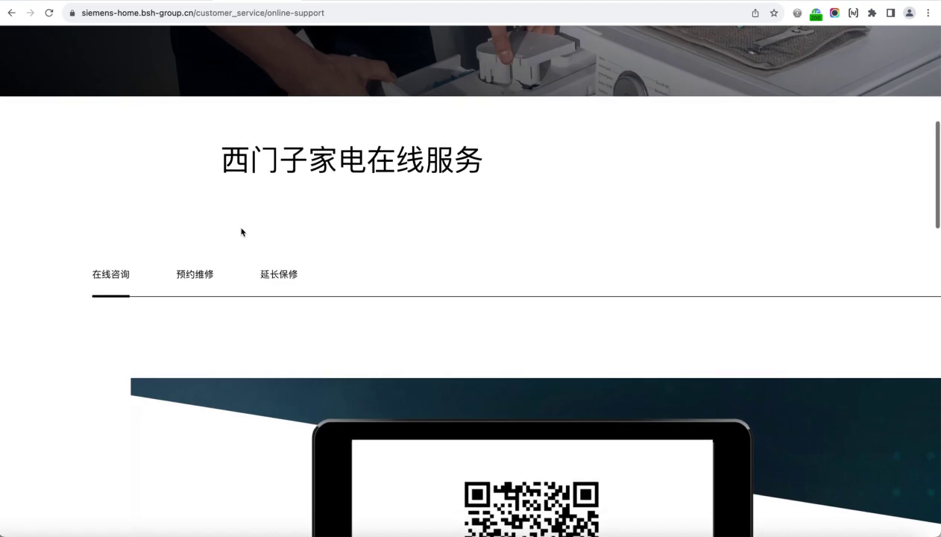
scroll(240, 232, down, 6)
scroll(241, 232, down, 5)
scroll(241, 232, up, 7)
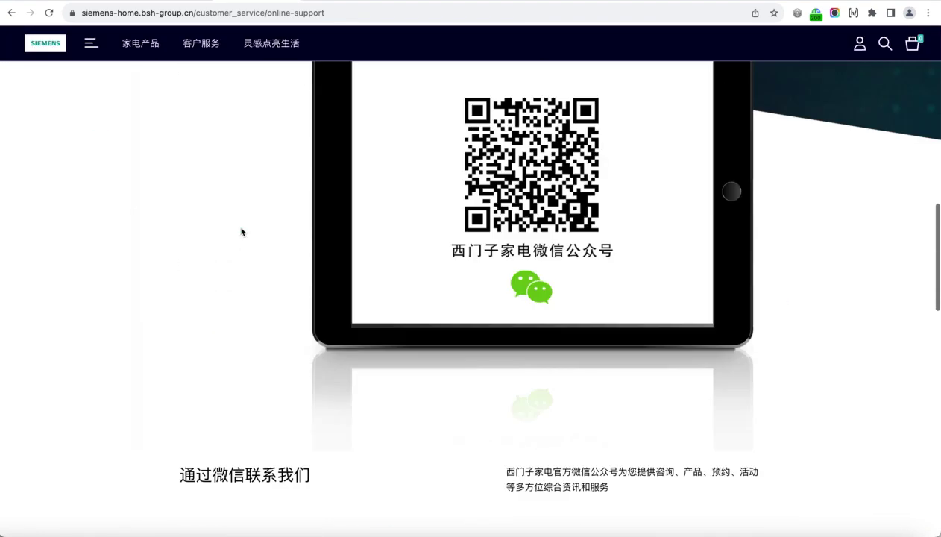
scroll(241, 232, up, 3)
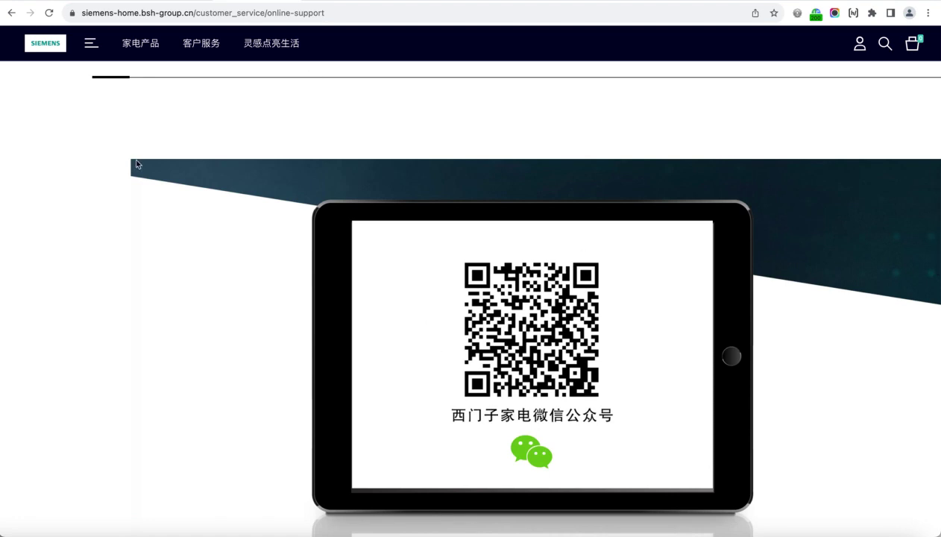
Examine the online-support page from its banner down to the breadcrumb and links in the footer.
scroll(195, 145, up, 10)
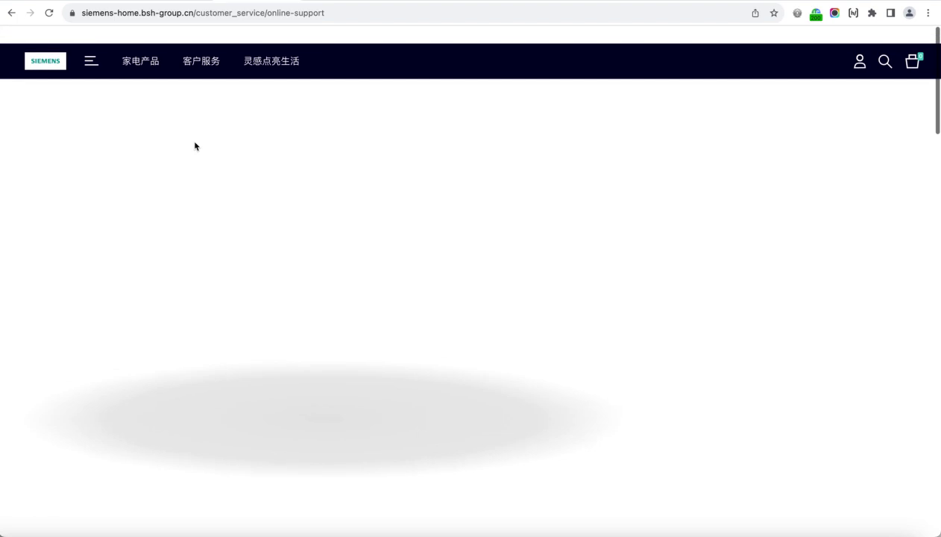
scroll(382, 298, down, 5)
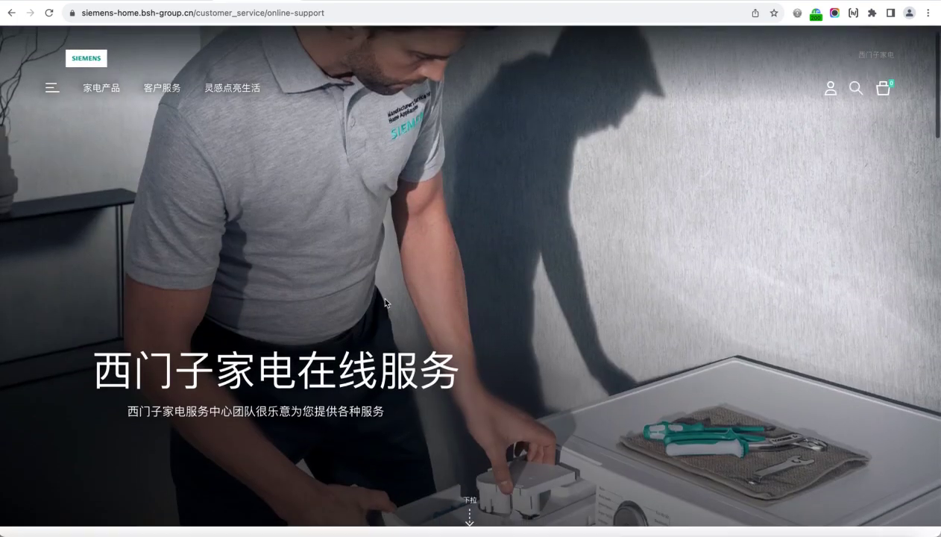
scroll(386, 301, down, 5)
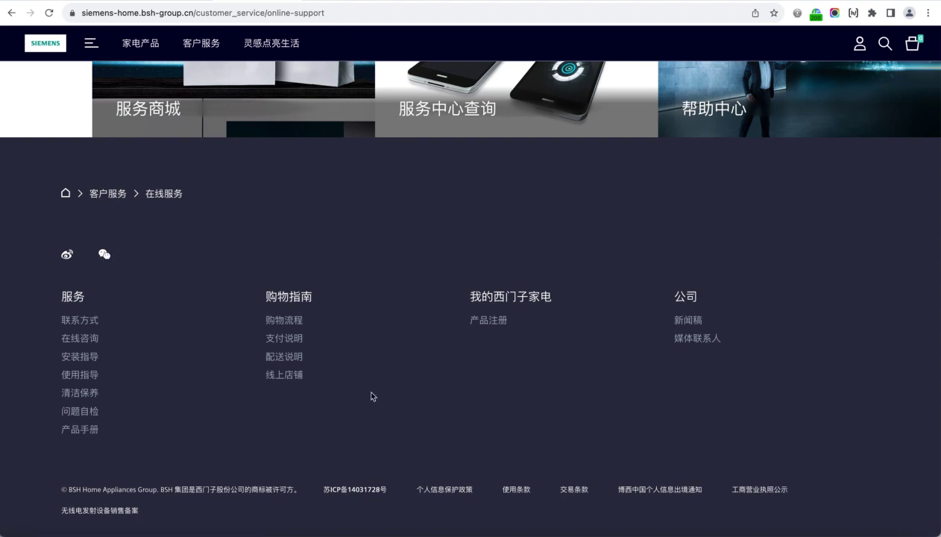
scroll(445, 359, up, 15)
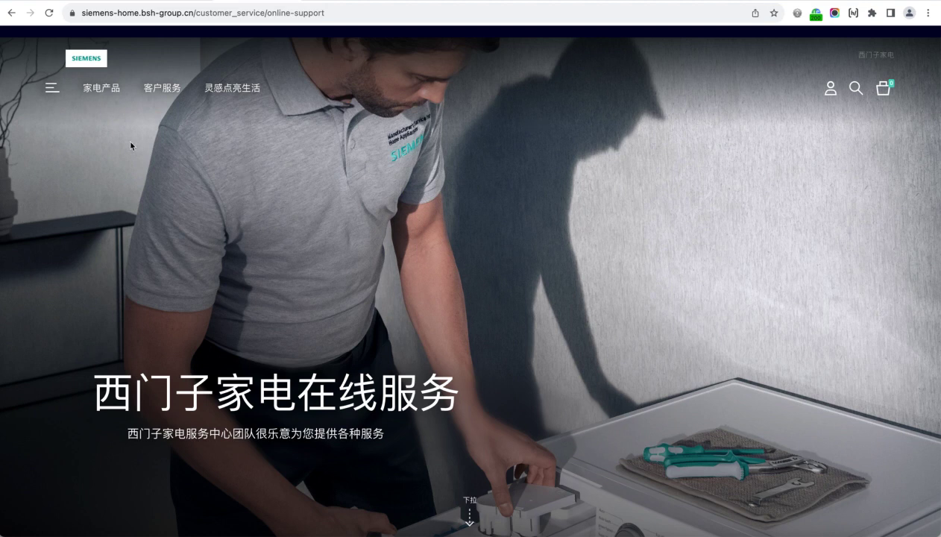
Load the parent domain bsh-group.cn by removing the siemens-home subdomain and the page path from the URL.
right_click(80, 61)
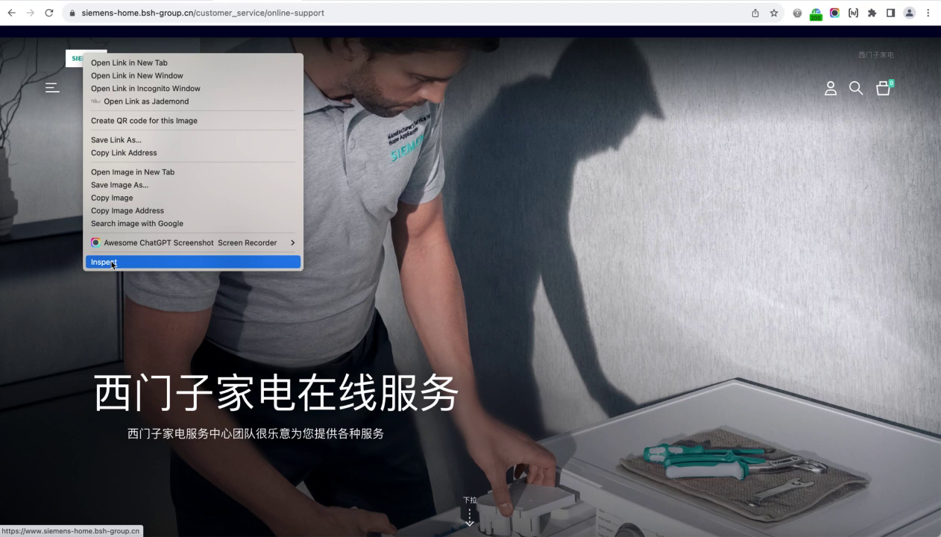
click(140, 14)
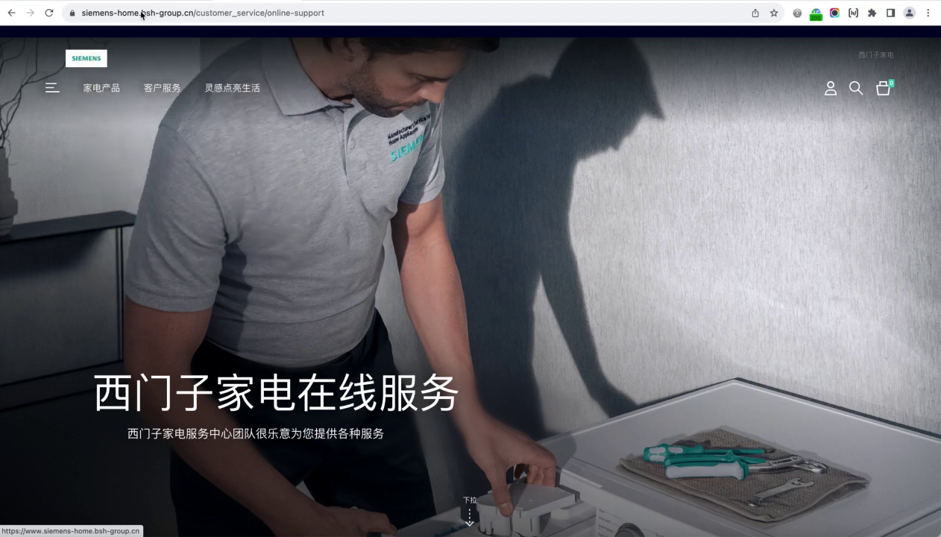
click(140, 12)
click(140, 12)
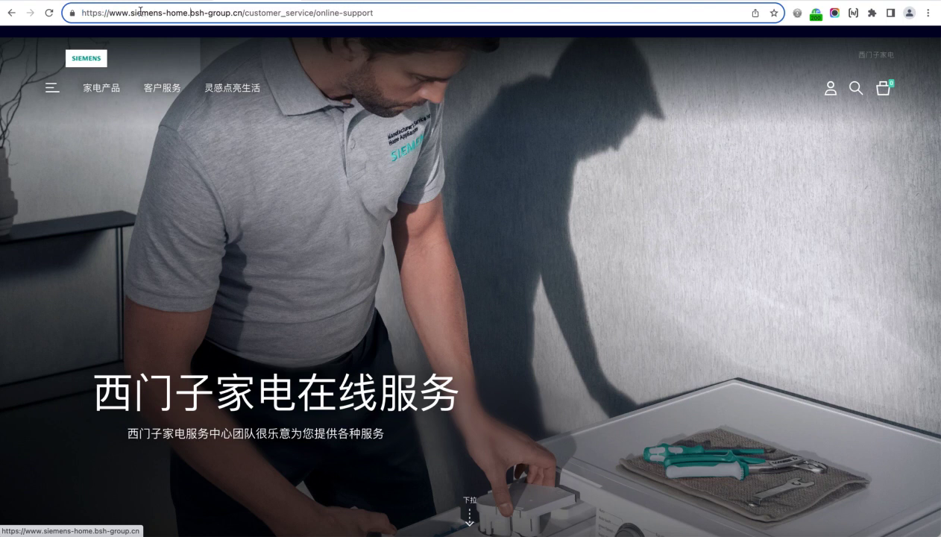
key(shift+super+Left)
key(BackSpace)
drag(145, 13, 409, 30)
key(BackSpace)
key(Return)
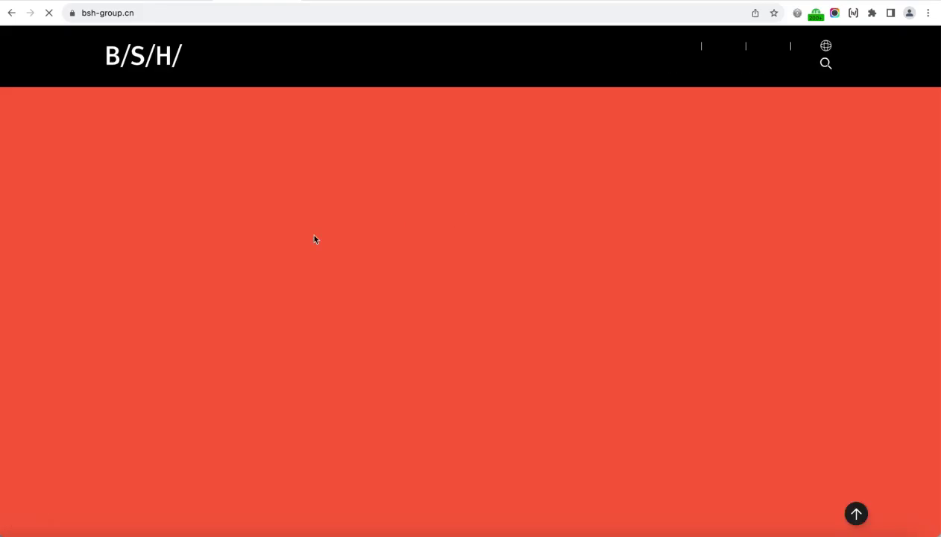
Examine the bsh-group.cn homepage, focusing on the brand links and navigation in its footer and the products and brands section.
scroll(313, 239, down, 15)
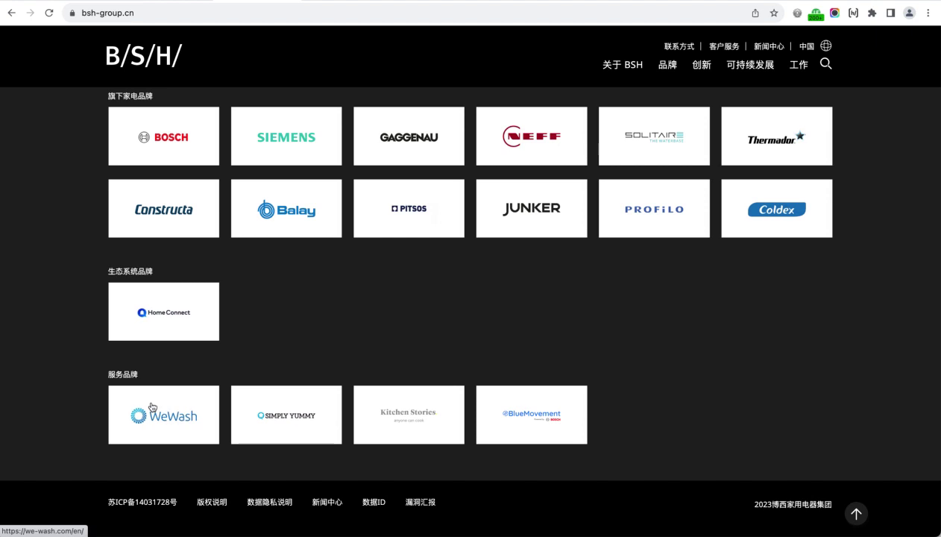
scroll(571, 311, up, 3)
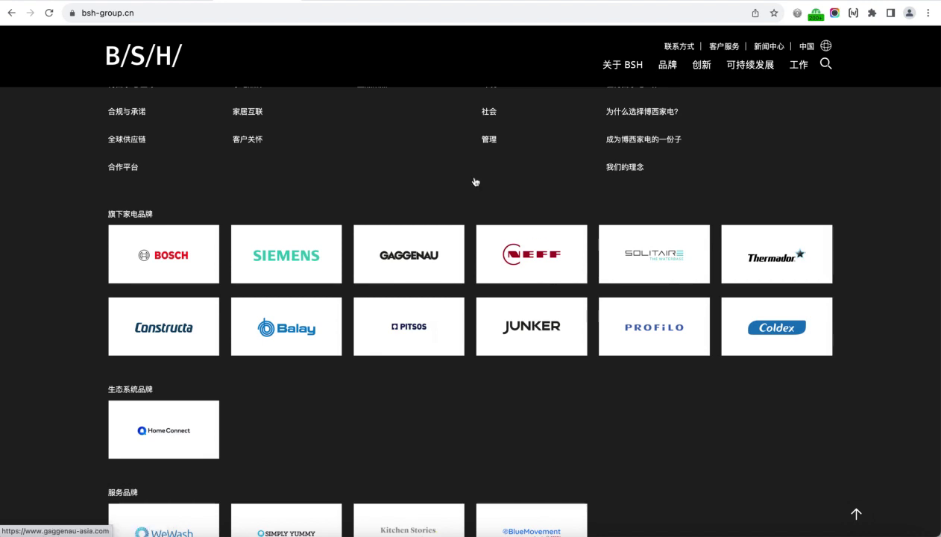
scroll(430, 249, up, 7)
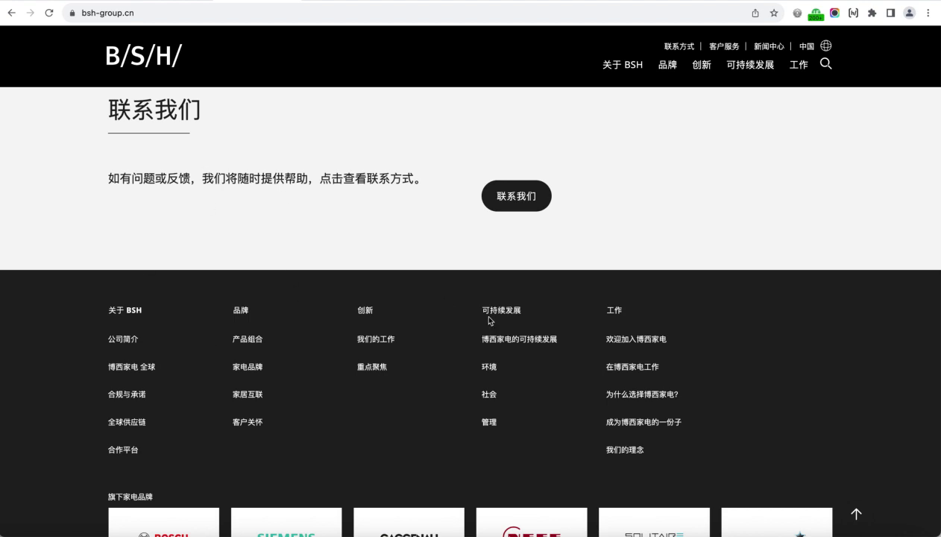
scroll(544, 367, up, 5)
scroll(552, 378, up, 10)
scroll(552, 378, up, 10)
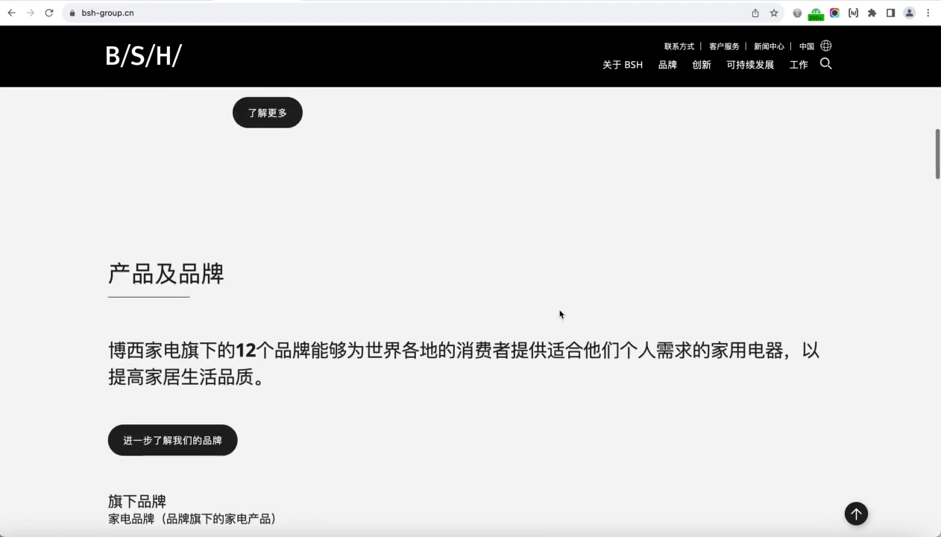
scroll(559, 314, up, 10)
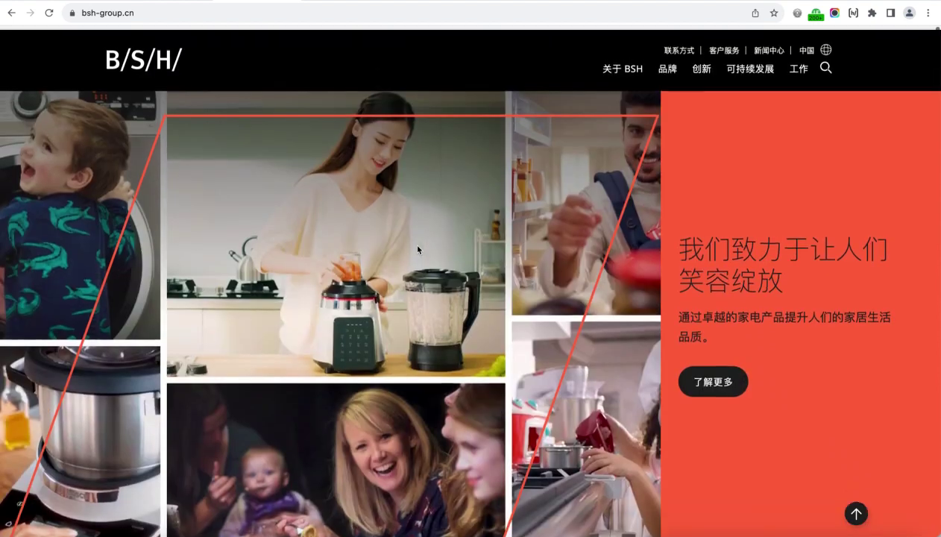